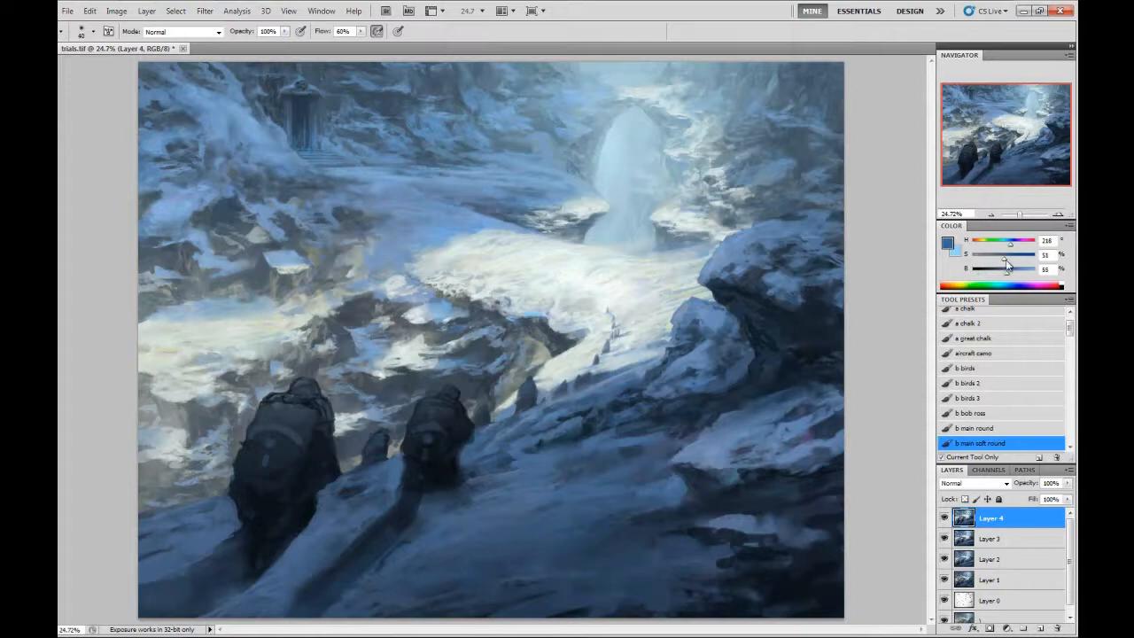
- Paint the snow edge beside the large figure's lower body with the b main round brush in sampled dark tones and smudge it
key(r)
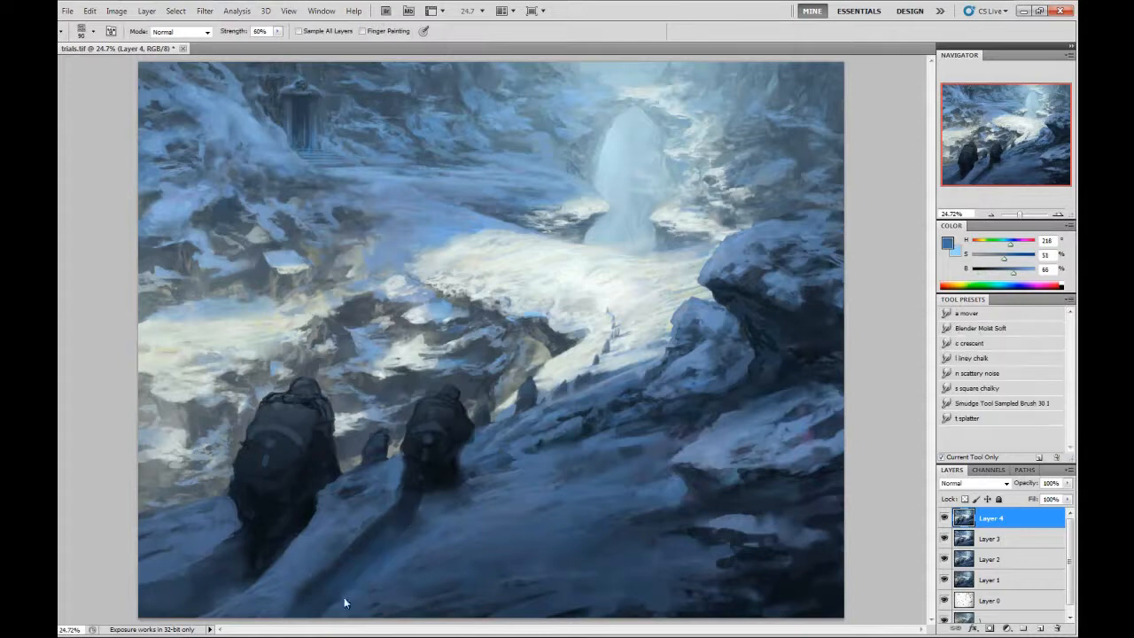
key(b)
alt+click(318, 498)
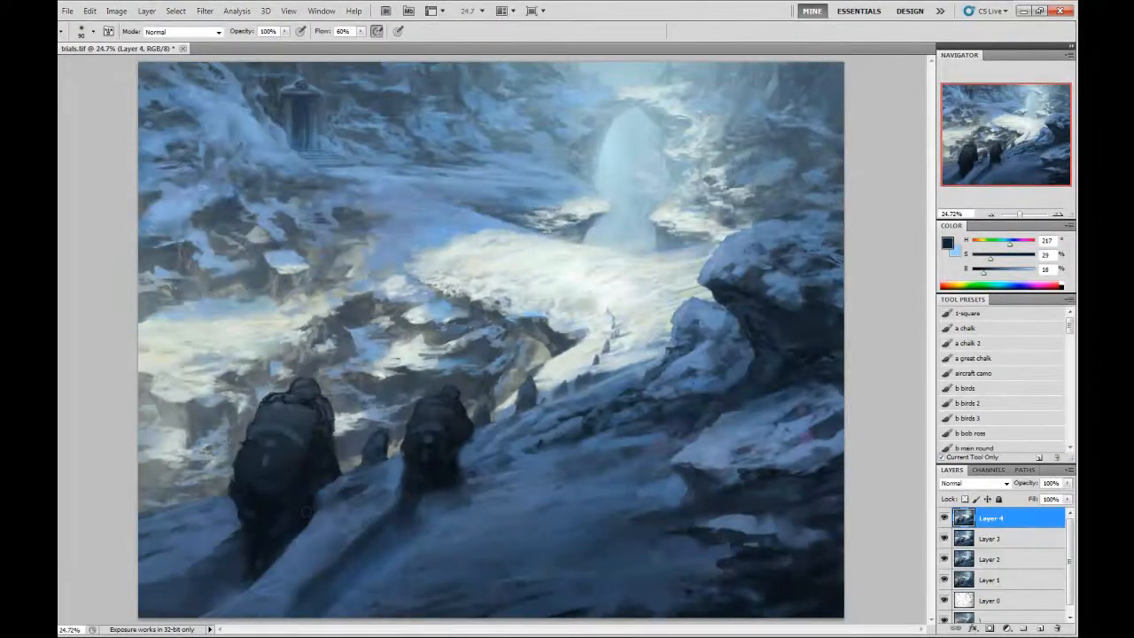
click(1045, 448)
alt+click(315, 530)
alt+click(297, 524)
key(r)
drag(304, 515, 334, 499)
- Paint sampled snow blues over the foreground slope below and beside the smaller figure, adjusting the brush size between strokes
key(b)
alt+click(336, 505)
key(])
key(])
key(])
key(])
key(])
key(])
alt+click(368, 514)
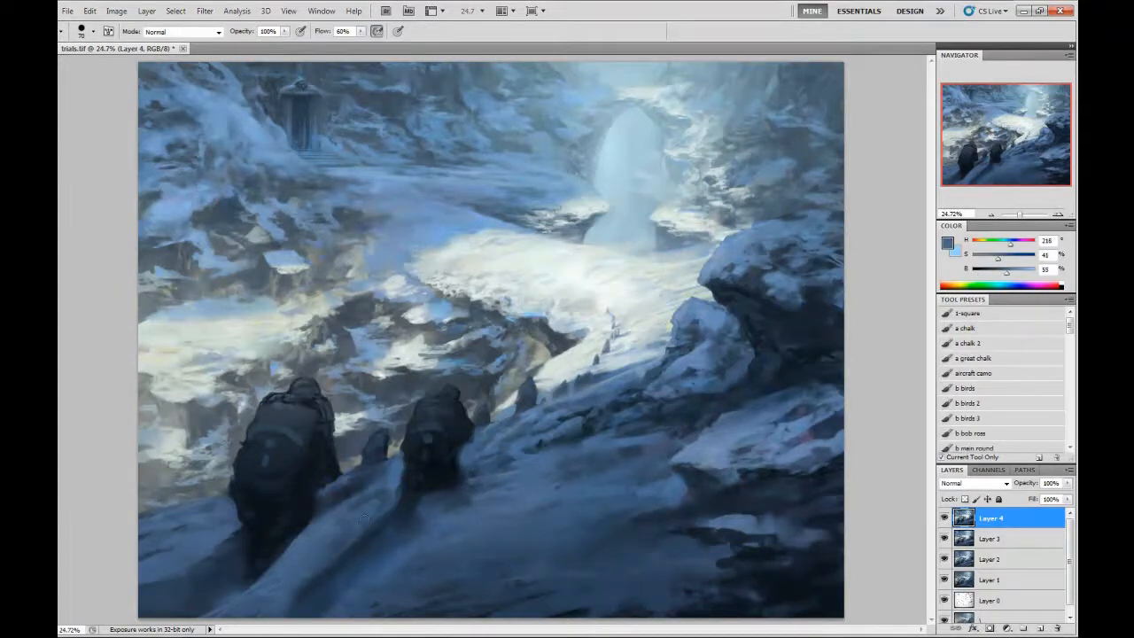
drag(413, 564, 528, 545)
alt+click(523, 442)
key([)
mouse_move(462, 517)
mouse_down()
mouse_move(560, 479)
mouse_move(581, 456)
mouse_up()
key(r)
- Flip the whole painting horizontally to check the composition mirrored
key(ctrl+minus)
key(ctrl+minus)
key(ctrl+shift+h)
key(ctrl+plus)
key(ctrl+plus)
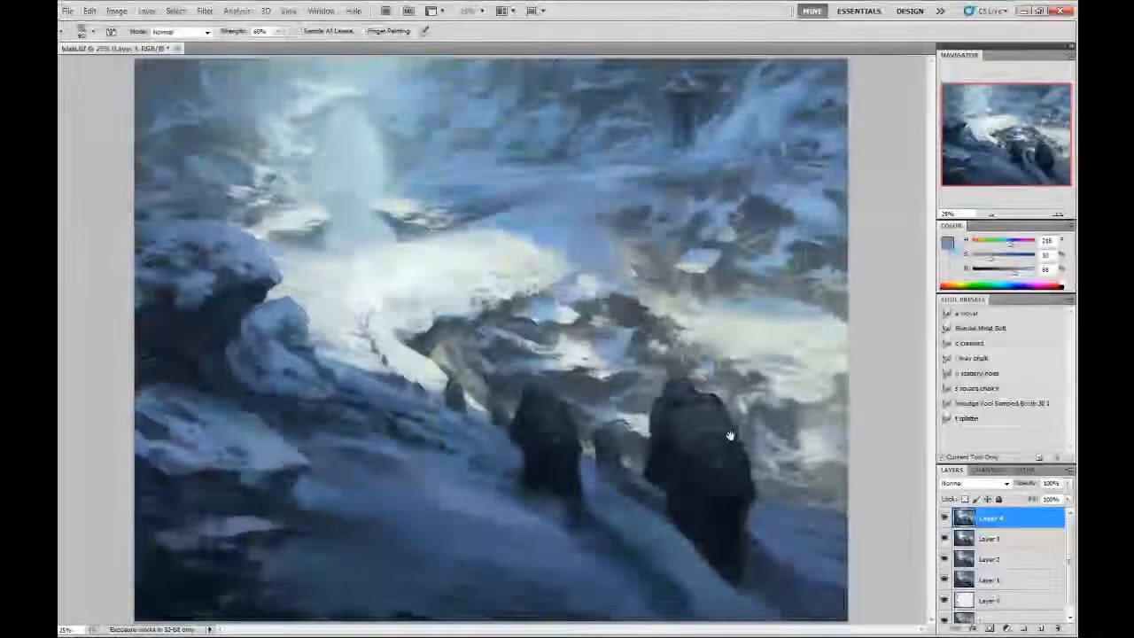
- Paint sampled slate blue over the large figure's shadow at its base and smudge it into the snow slope
key(b)
alt+click(624, 582)
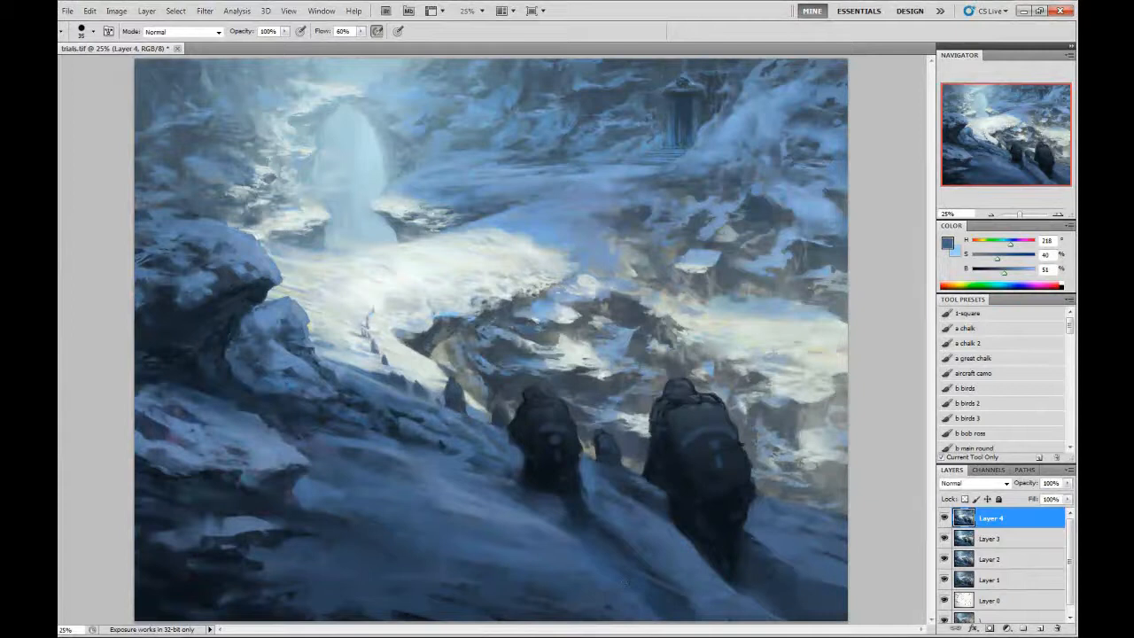
drag(706, 560, 779, 567)
key(r)
key(b)
key(r)
key(b)
key(r)
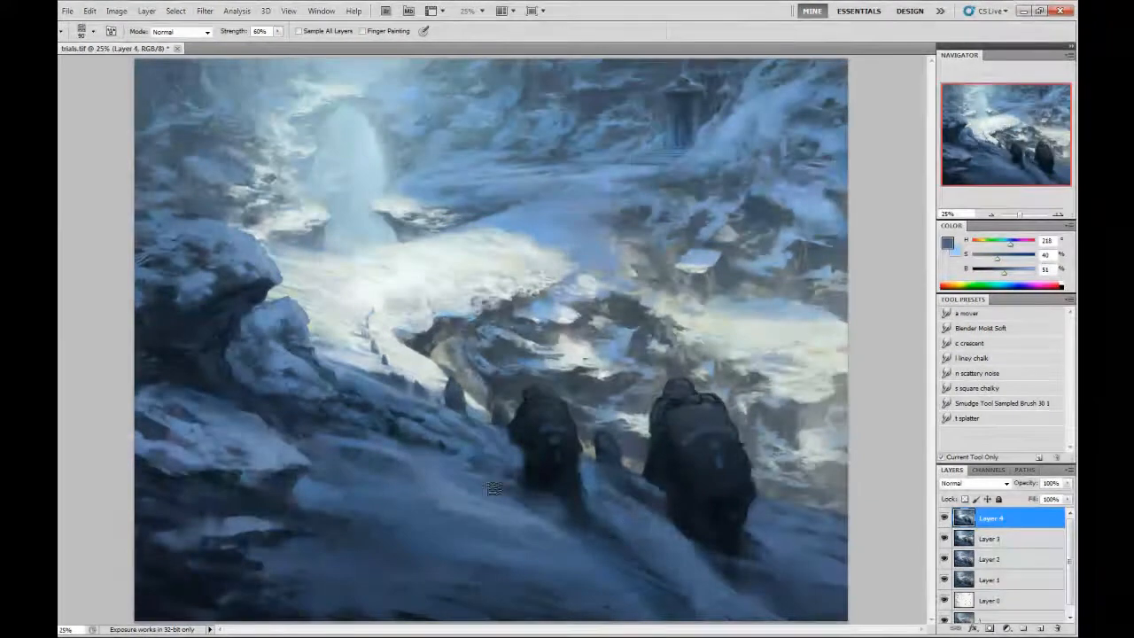
- Refine the snow edge along the large figure and darken its lower body in sampled near-black with an enlarged brush
key(b)
alt+click(644, 471)
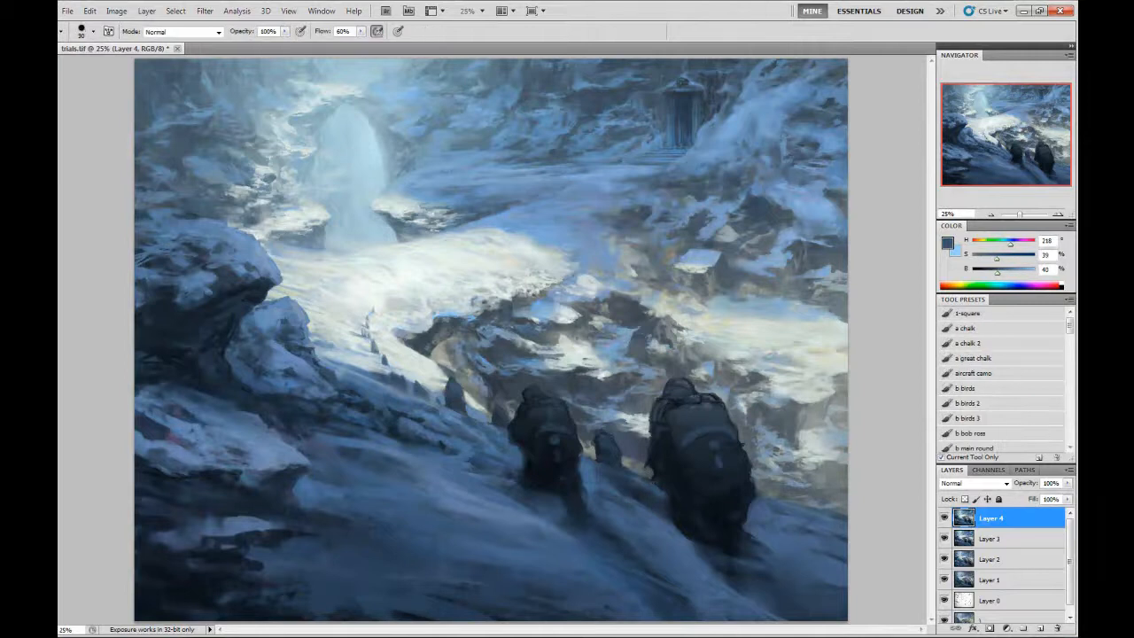
alt+click(710, 503)
key(bracketright)
key(bracketright)
key(bracketright)
key(bracketright)
key(bracketright)
key(bracketright)
key(bracketright)
key(bracketright)
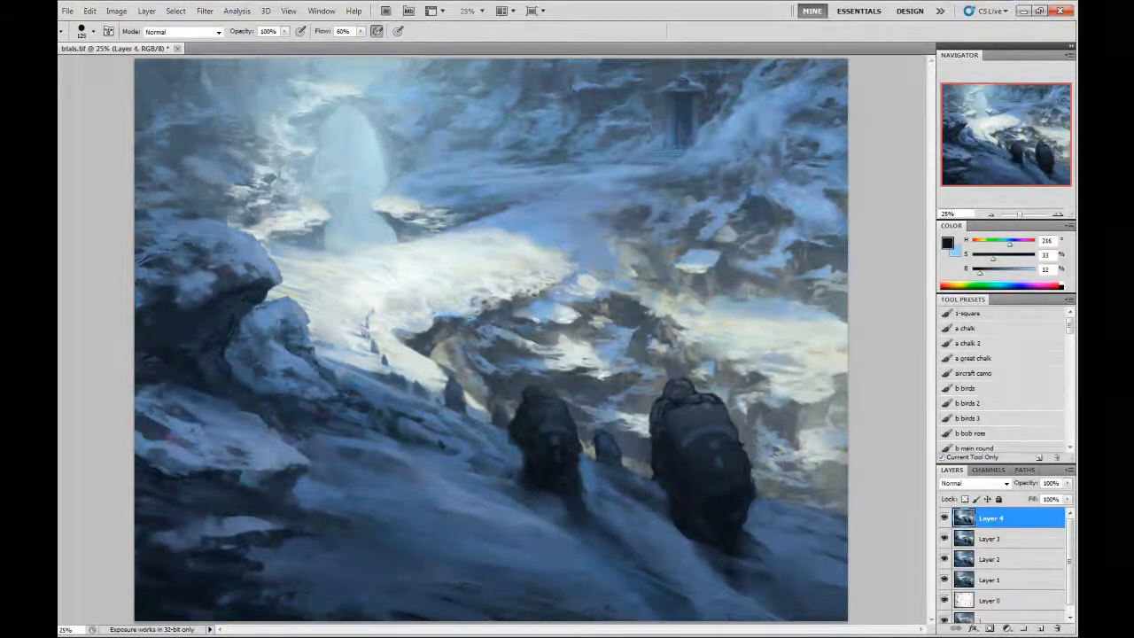
key(r)
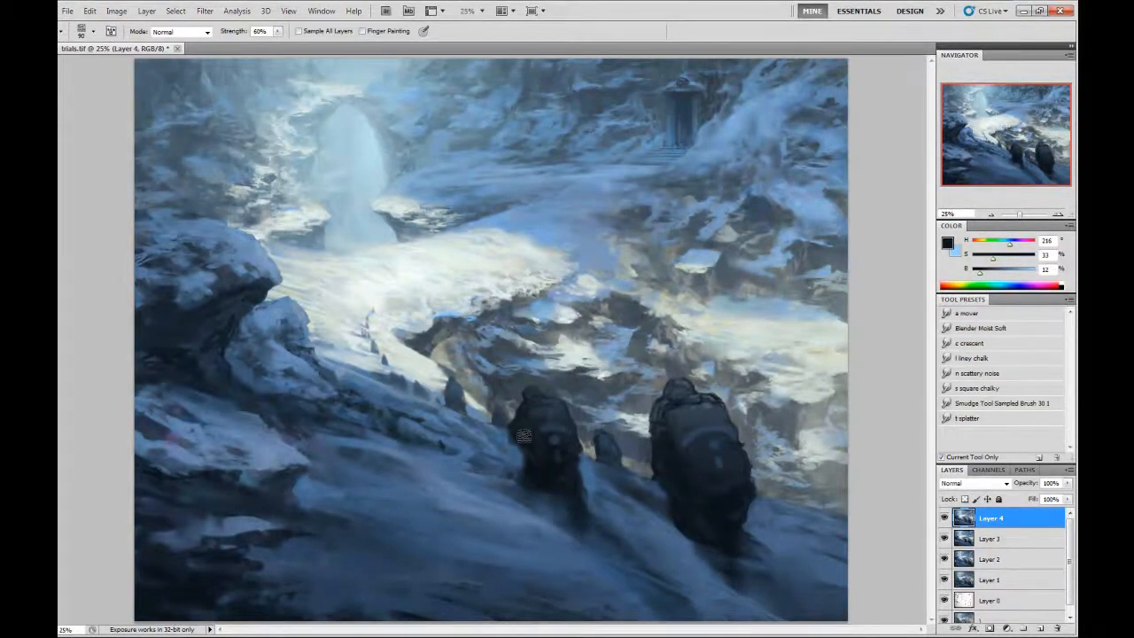
- Flip the painting horizontally again and brush sampled snow blue across the slope beneath the large figure
key(ctrl+shift+h)
key(b)
alt+click(361, 517)
drag(361, 517, 322, 524)
drag(214, 530, 156, 539)
- Soften the snow around the bases of both figures with the b main soft round brush in sampled blue tones
scroll(1001, 389, down, 2)
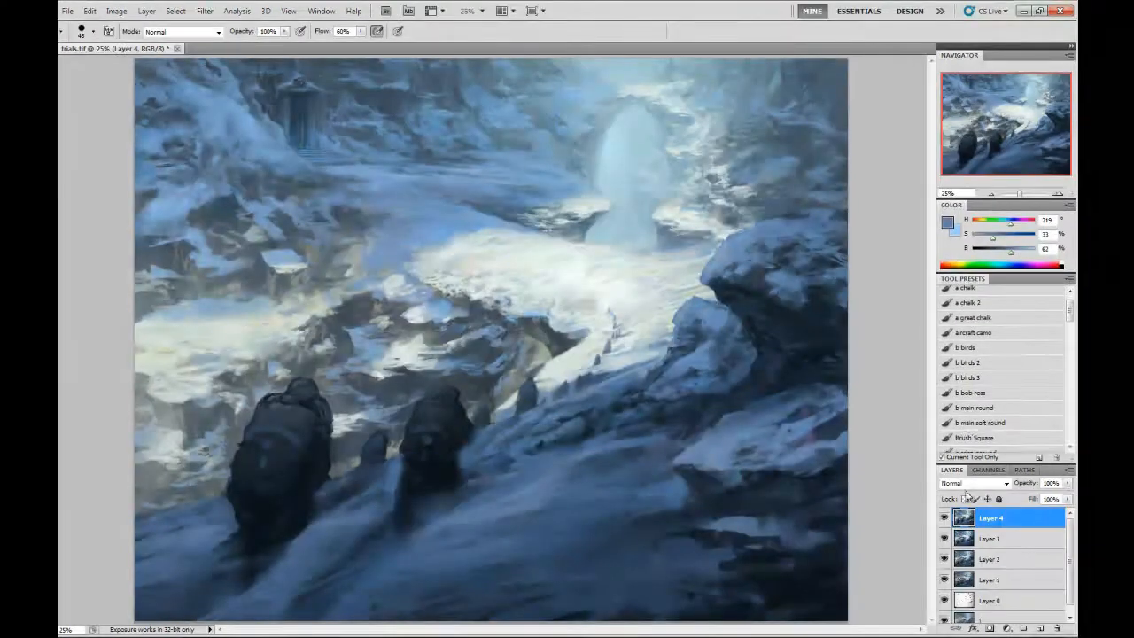
click(979, 423)
drag(469, 492, 501, 485)
drag(316, 523, 297, 541)
key(x)
alt+click(336, 529)
key(bracketright)
key(bracketright)
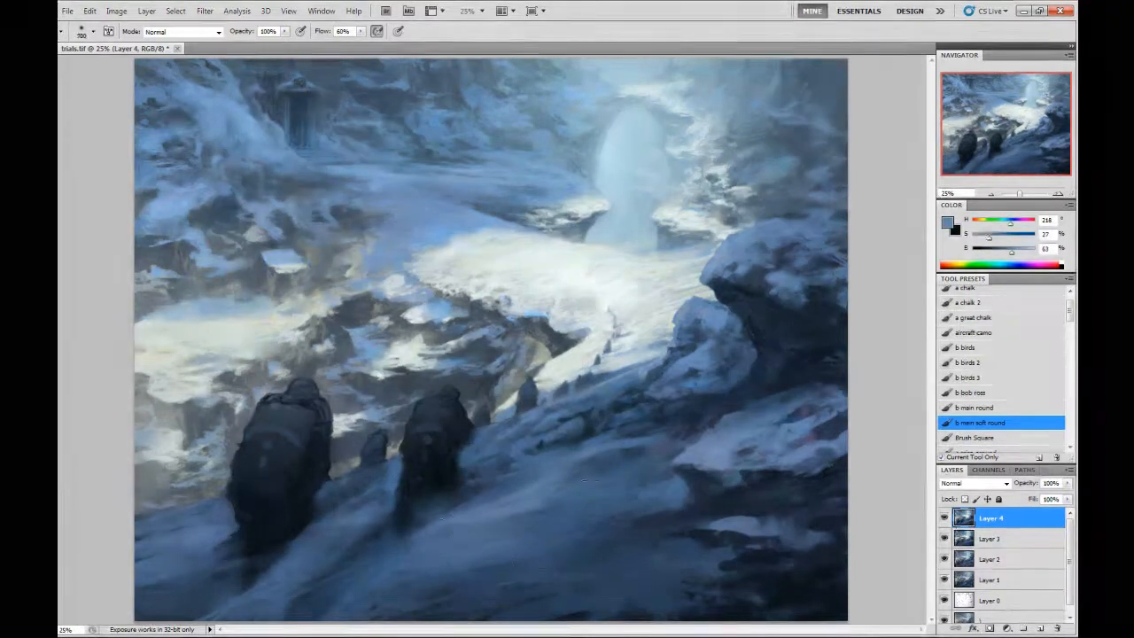
- Lasso the patch of snow slope beside the smaller figure's shadow and refine the selection with jagged edges
key(m)
key(ctrl+minus)
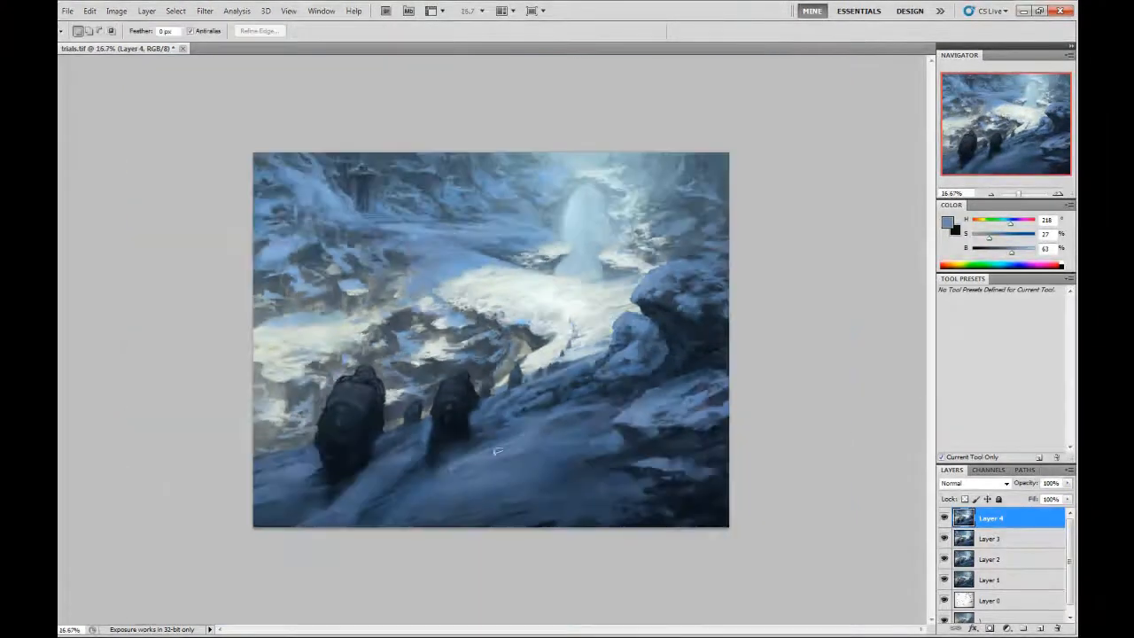
drag(494, 505, 381, 524)
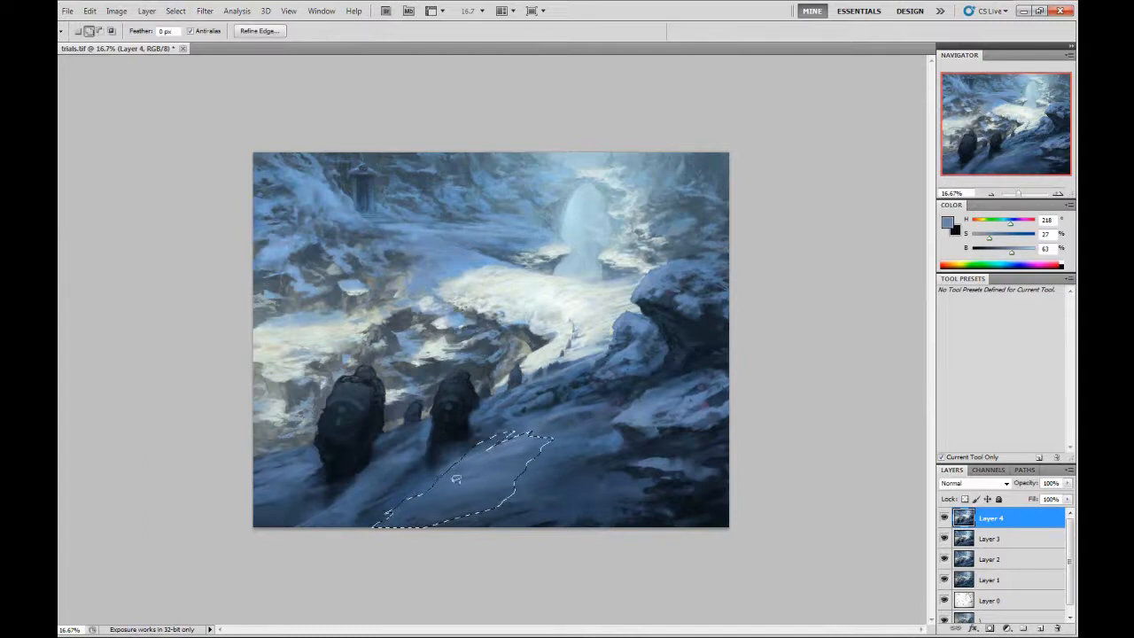
drag(532, 469, 540, 450)
key(Return)
key(ctrl+z)
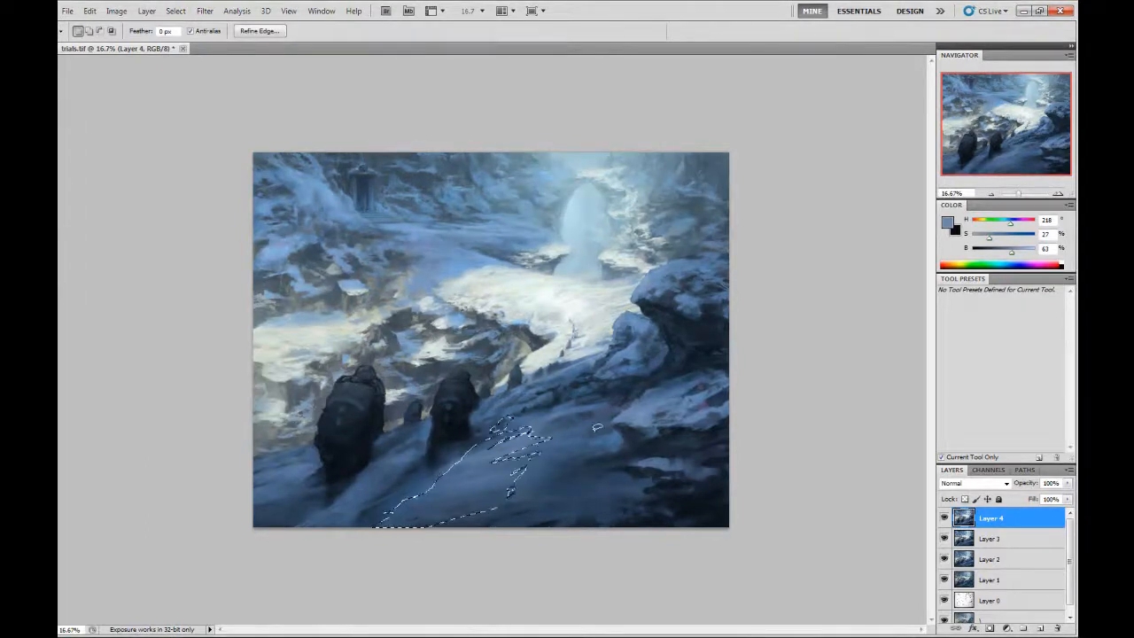
- Brush soft sampled snow blue into the selected slope with the b main soft round brush at 900 px, and deselect
key(b)
click(978, 441)
alt+click(653, 412)
key(bracketright)
key(bracketright)
key(bracketright)
key(bracketright)
key(bracketright)
key(bracketright)
key(bracketright)
key(bracketright)
key(bracketright)
key(bracketright)
drag(481, 431, 425, 484)
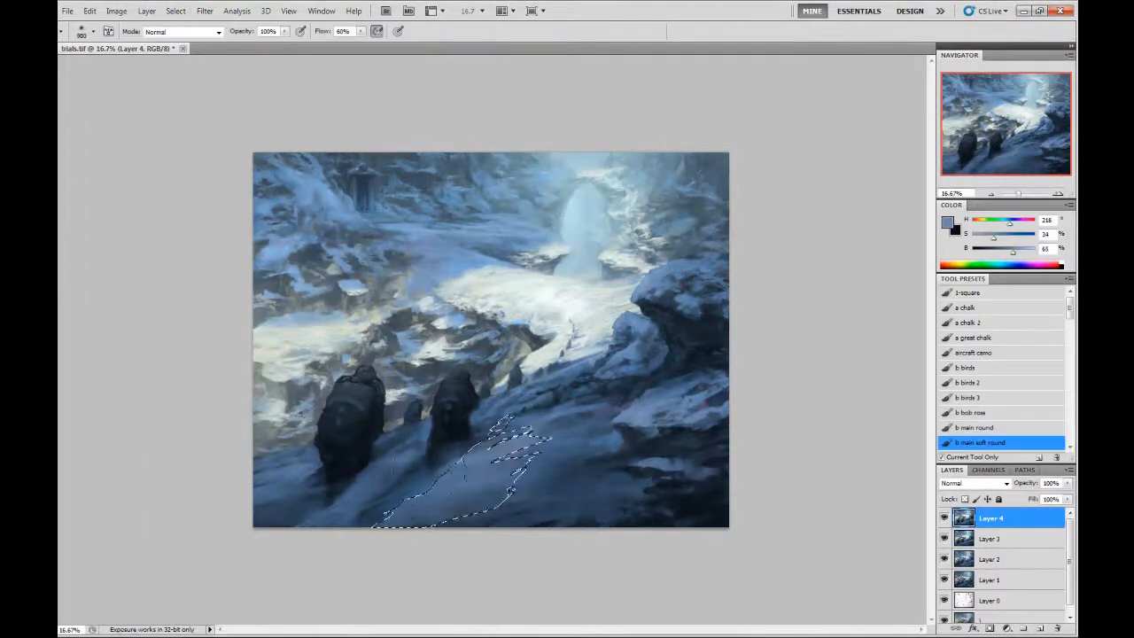
key(ctrl+d)
- Smudge and touch up the edges of the figures' shadows on the foreground snow, using the b main round brush
key(r)
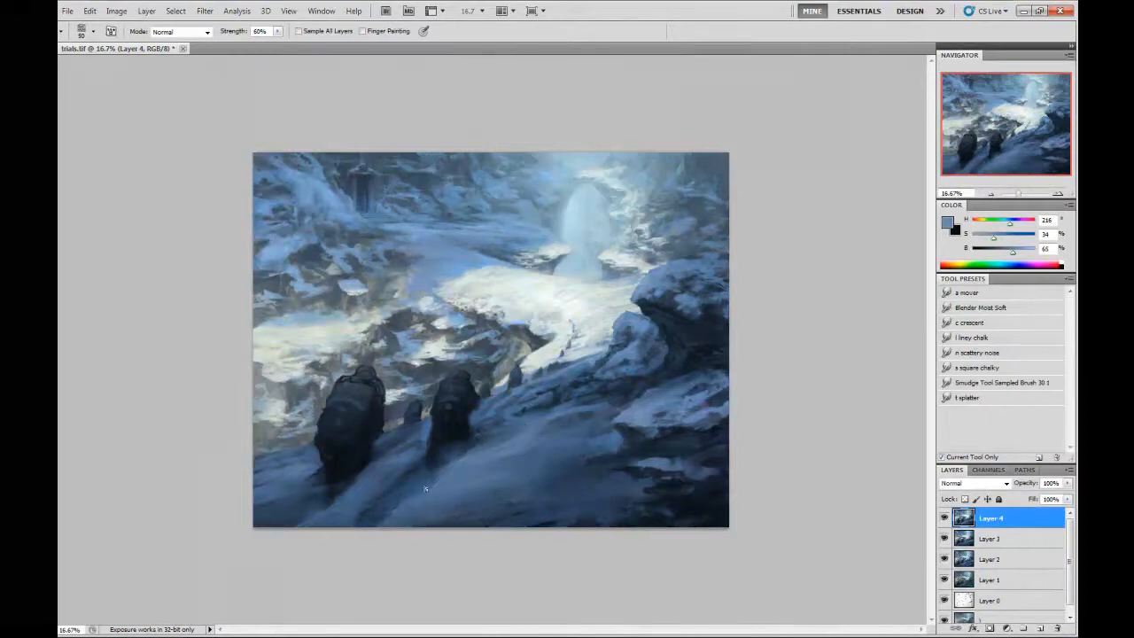
key(b)
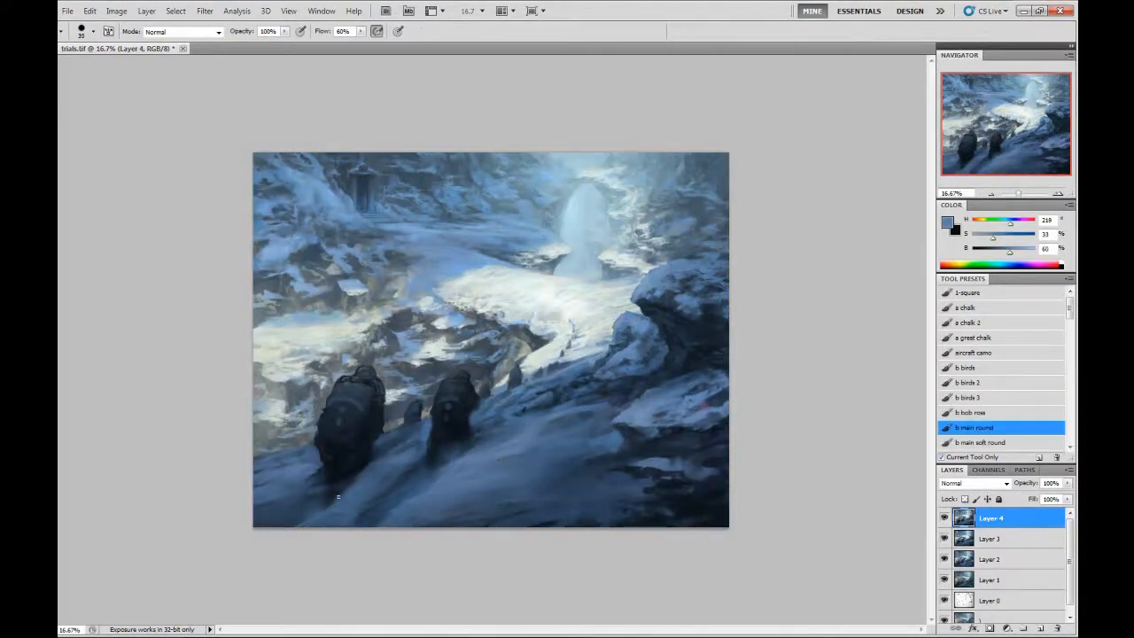
key(r)
key(ctrl+plus)
key(ctrl+plus)
key(ctrl+plus)
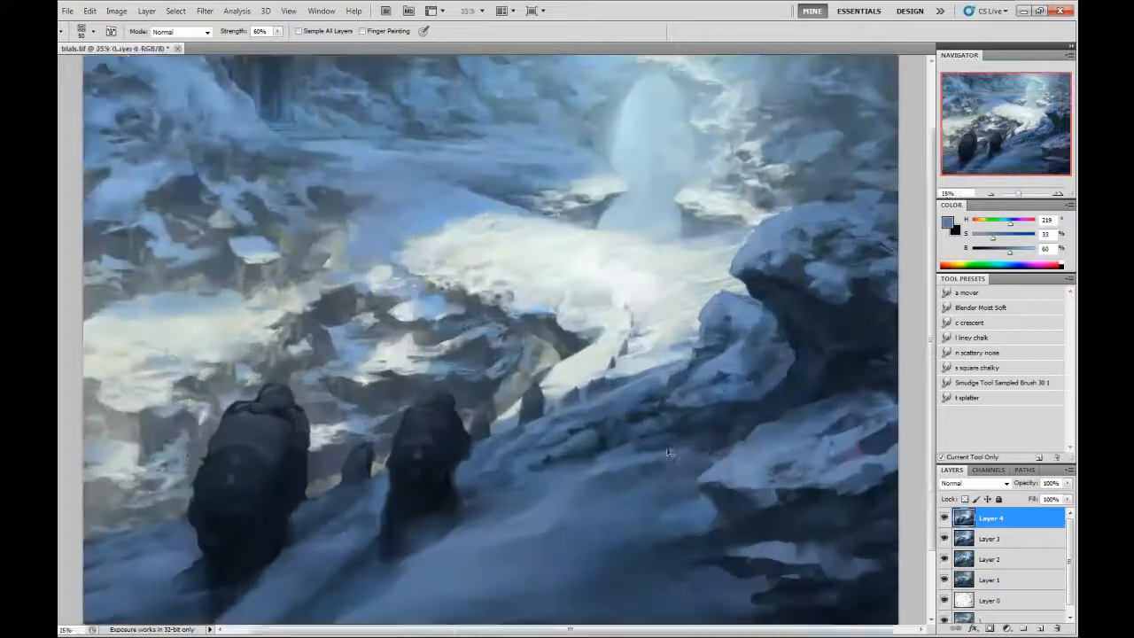
key(ctrl+minus)
key(ctrl+minus)
key(ctrl+minus)
key(ctrl+minus)
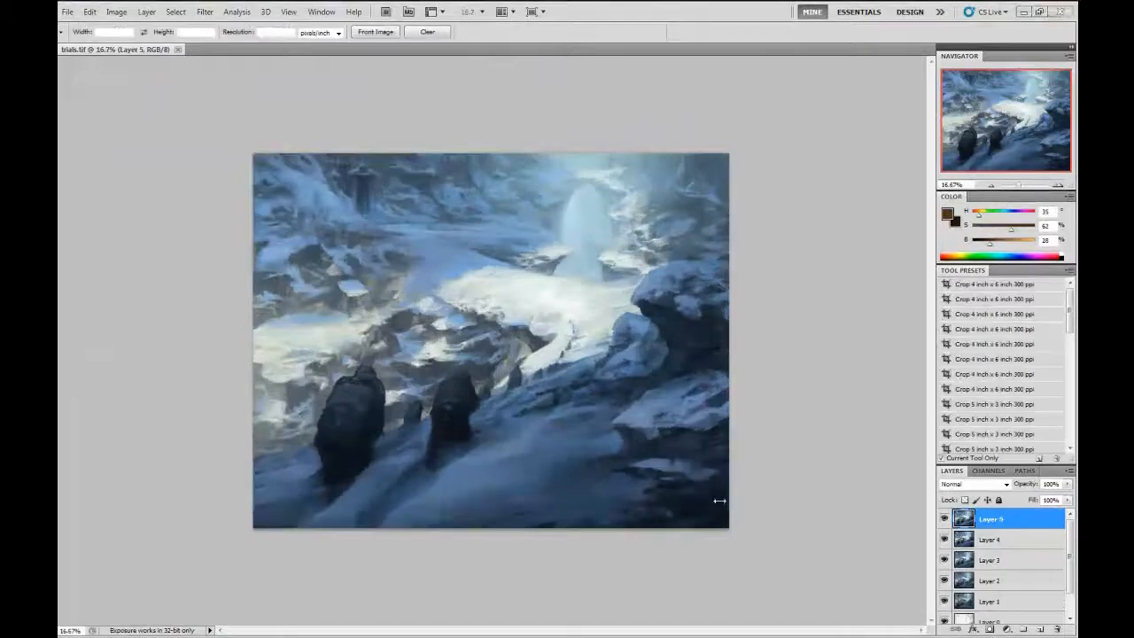
- Touch up the smaller figure and the snow around it with the b main soft round brush at 90 px
key(ctrl+plus)
key(ctrl+plus)
key(ctrl+plus)
key(b)
drag(745, 292, 967, 431)
click(967, 432)
key(bracketleft)
key(bracketleft)
key(bracketleft)
key(bracketleft)
key(bracketleft)
drag(610, 420, 600, 296)
drag(851, 371, 653, 342)
drag(471, 541, 602, 309)
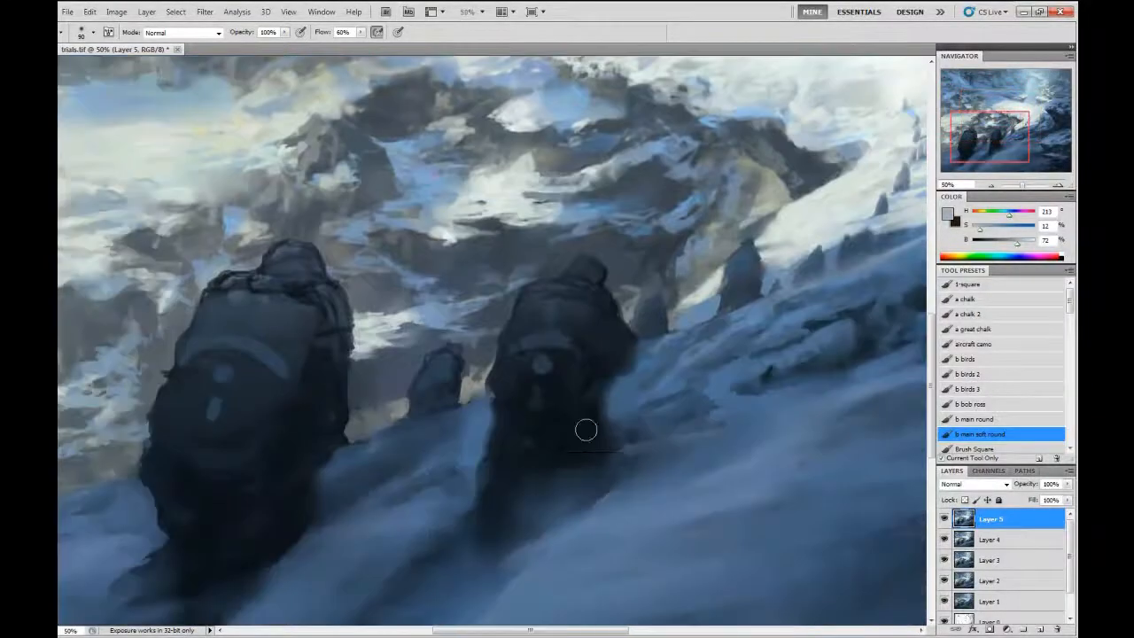
- Darken the foreground snow slope and its lower edge with a very large soft brush in sampled near-black
alt+click(582, 413)
key(ctrl+0)
key(ctrl+minus)
key(bracketright)
key(bracketright)
key(bracketright)
key(bracketright)
key(bracketright)
key(bracketright)
key(bracketright)
key(bracketright)
key(bracketright)
key(bracketright)
key(bracketright)
key(bracketright)
key(bracketright)
key(bracketright)
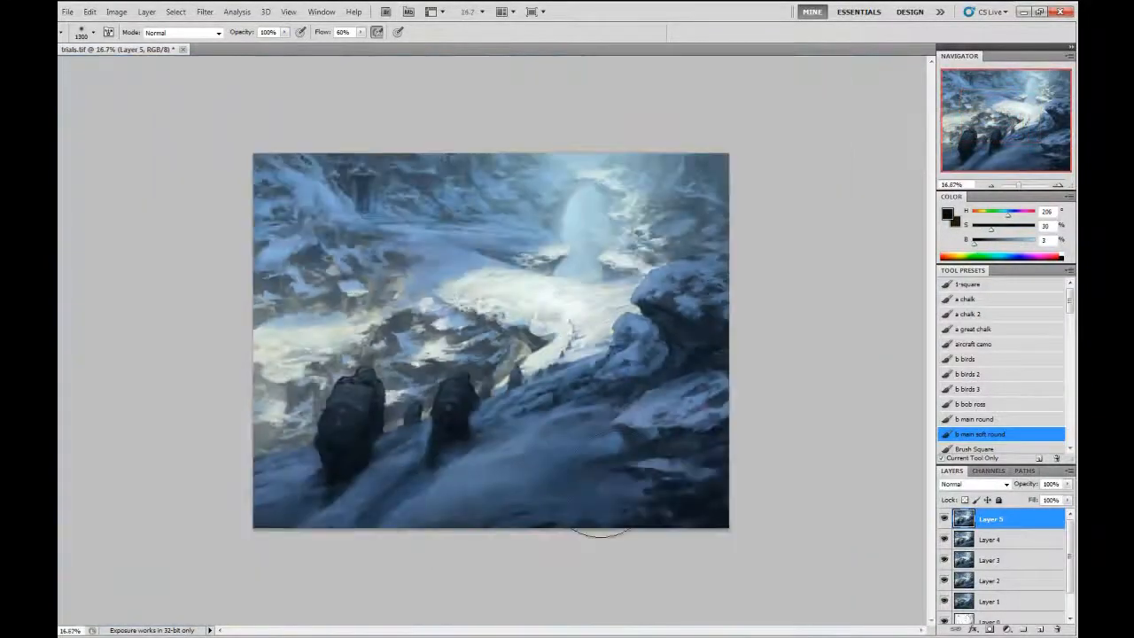
drag(261, 486, 498, 431)
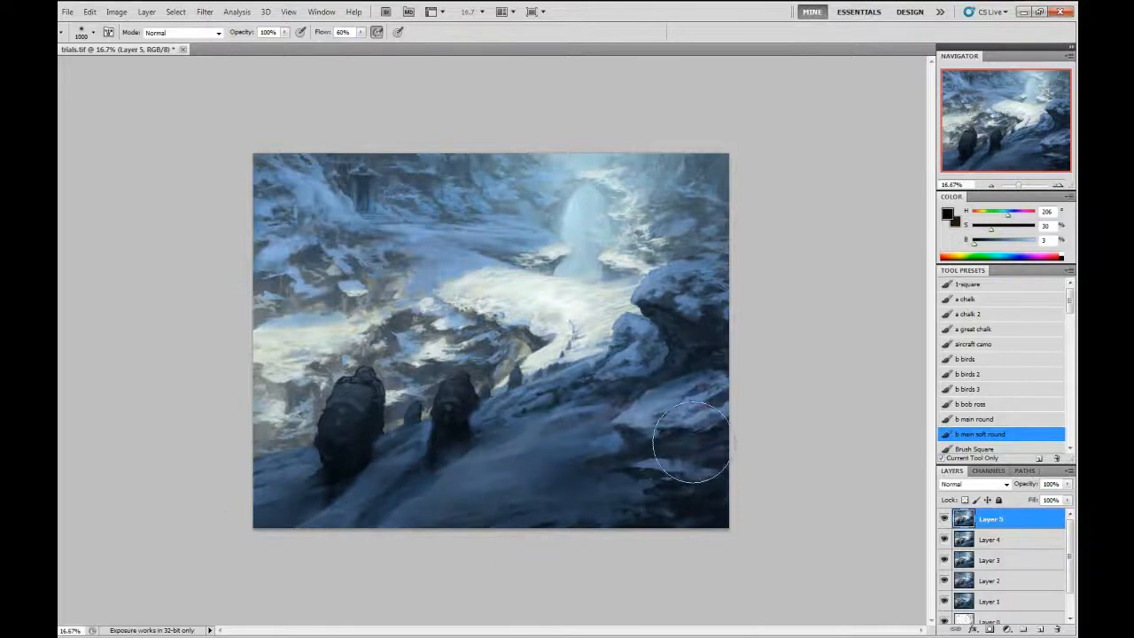
key(bracketright)
key(bracketright)
key(bracketright)
mouse_move(276, 512)
mouse_down()
mouse_move(524, 438)
mouse_move(349, 507)
mouse_move(379, 510)
mouse_move(354, 523)
mouse_move(691, 443)
mouse_move(511, 503)
mouse_up()
- Paint light blue highlights on the distant doorway's column and roof ornament with a small 1-square brush
click(1002, 419)
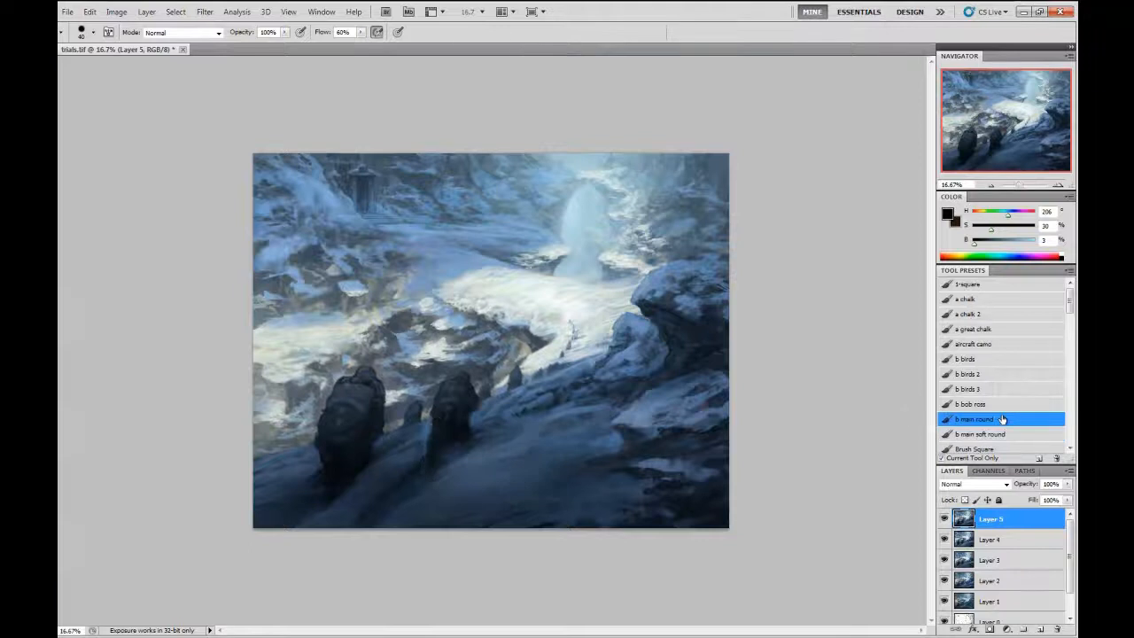
key(ctrl+plus)
key(ctrl+plus)
key(ctrl+plus)
key(ctrl+plus)
drag(285, 78, 526, 329)
mouse_move(298, 175)
mouse_down()
mouse_move(524, 435)
mouse_move(437, 466)
mouse_up()
click(1002, 283)
key(bracketleft)
key(bracketleft)
alt+click(413, 361)
drag(407, 340, 406, 287)
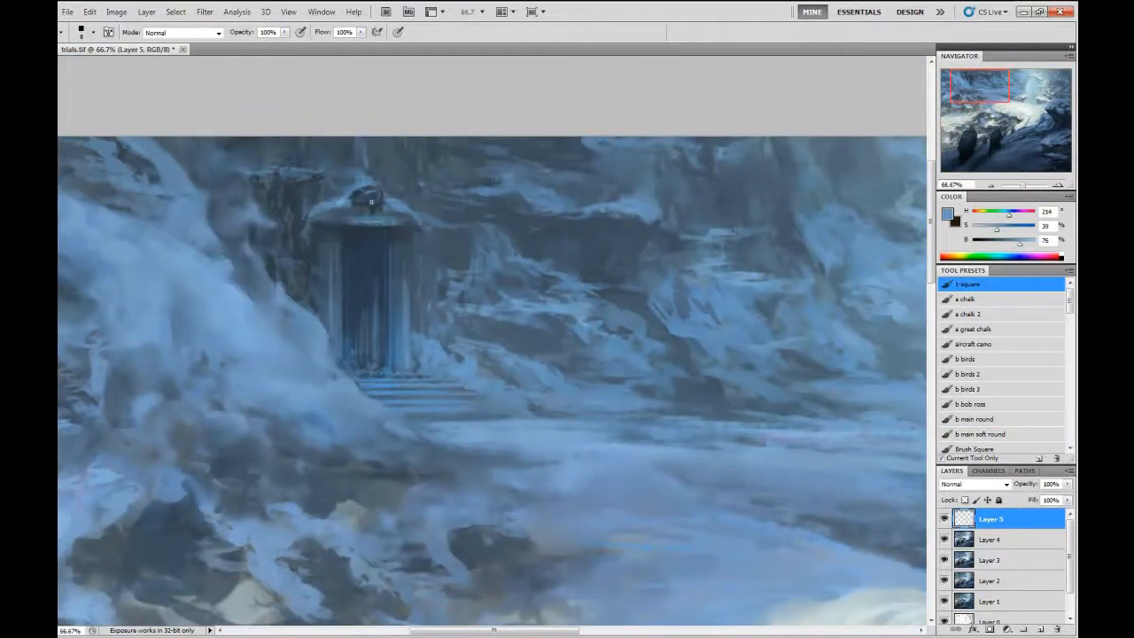
drag(360, 194, 379, 188)
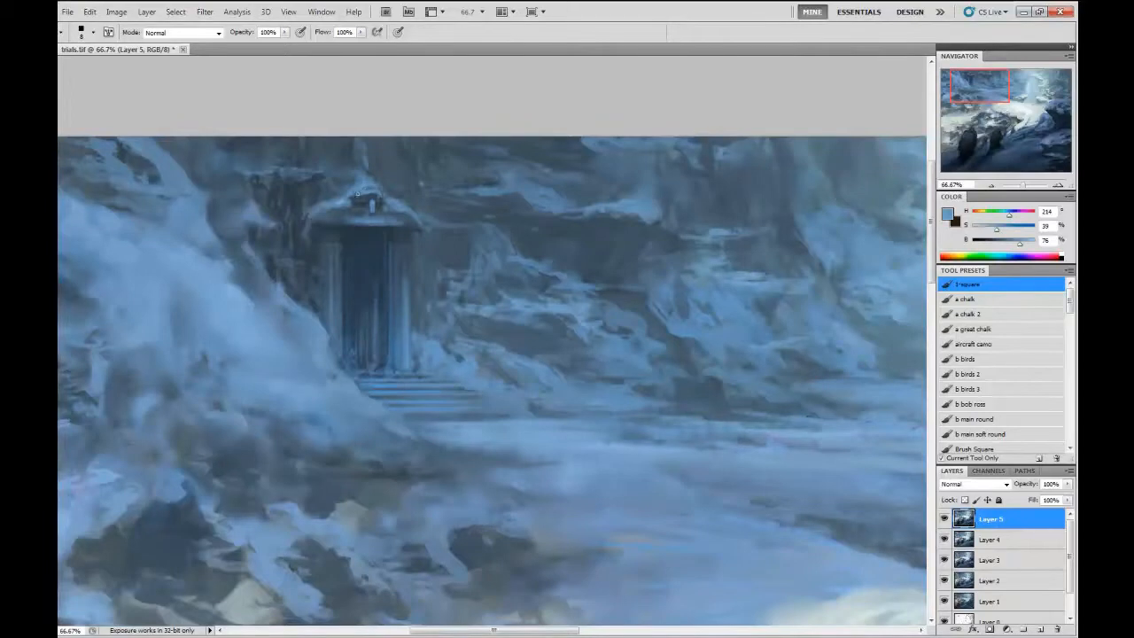
- Shade the doorway's outer column and interior with sampled dark blue and smudge the column's edge
alt+click(316, 304)
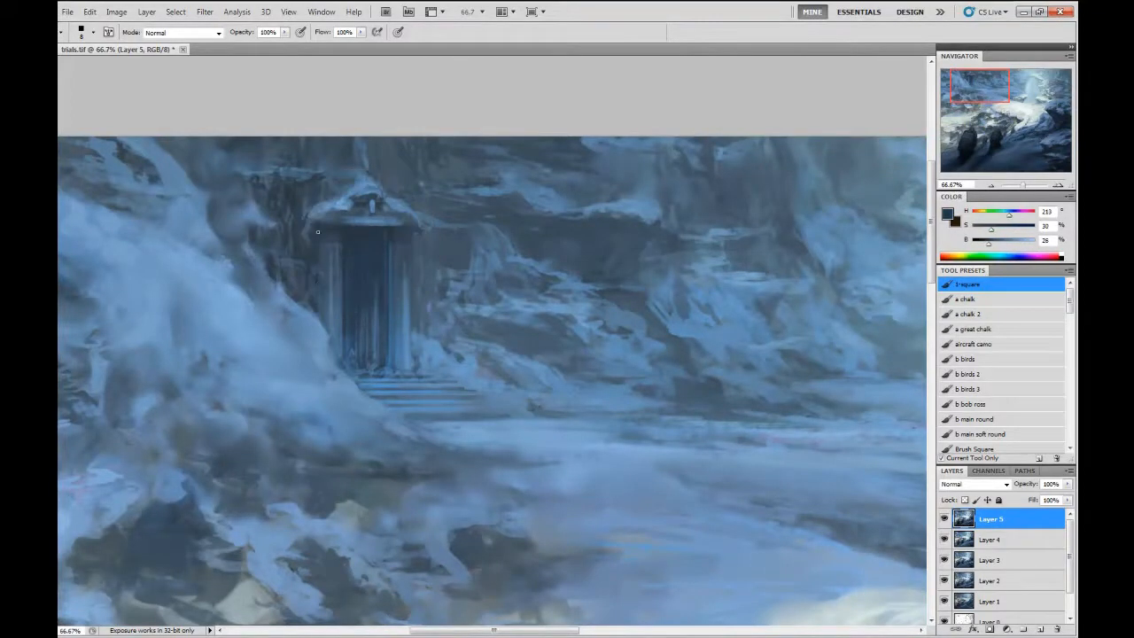
key(r)
drag(320, 293, 326, 242)
key(b)
drag(372, 272, 374, 352)
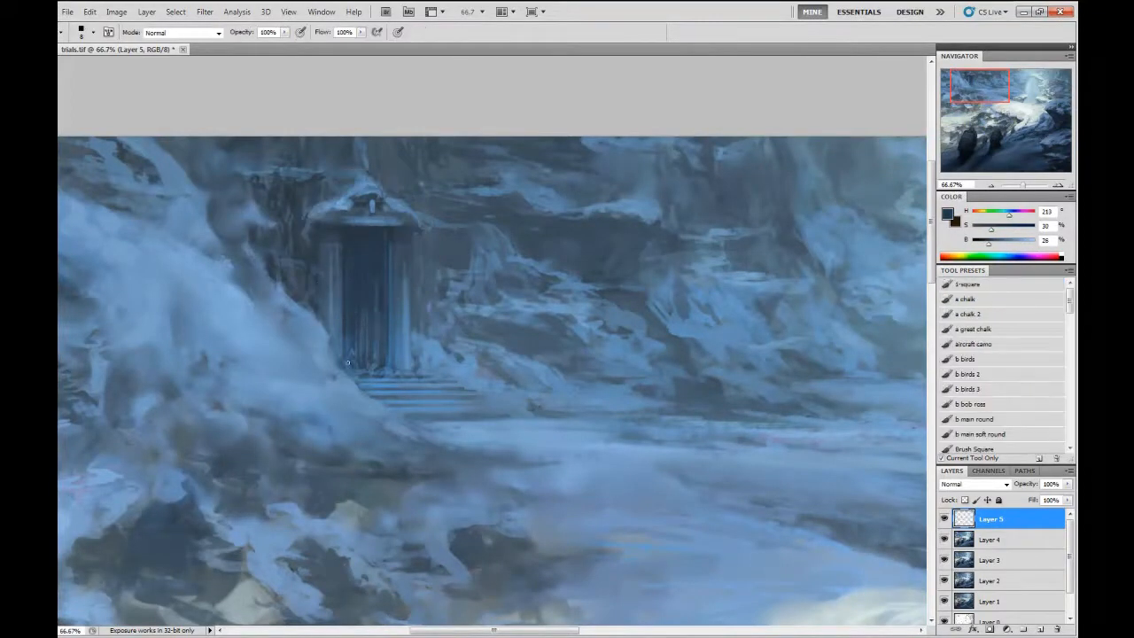
- Sample light snow blue beside the doorway's steps, then smudge and repaint the column above them with vertical strokes
alt+click(482, 403)
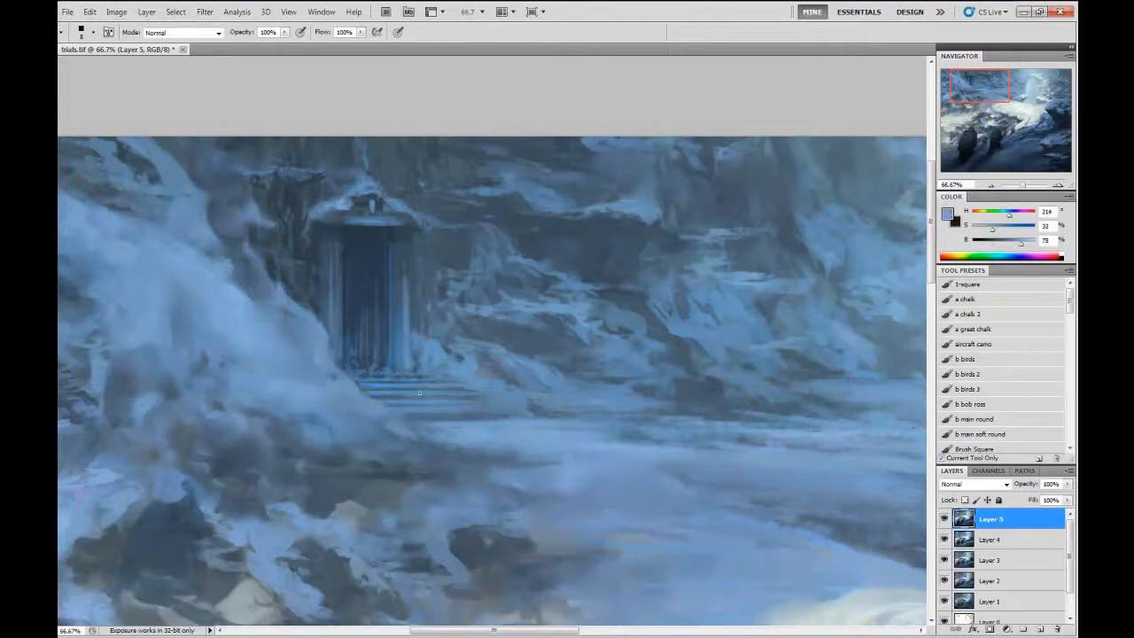
key(ctrl+0)
key(ctrl+plus)
drag(517, 360, 538, 620)
key(r)
drag(440, 200, 441, 270)
key(b)
key(bracketright)
key(bracketright)
key(bracketright)
key(bracketright)
key(bracketright)
drag(435, 229, 434, 302)
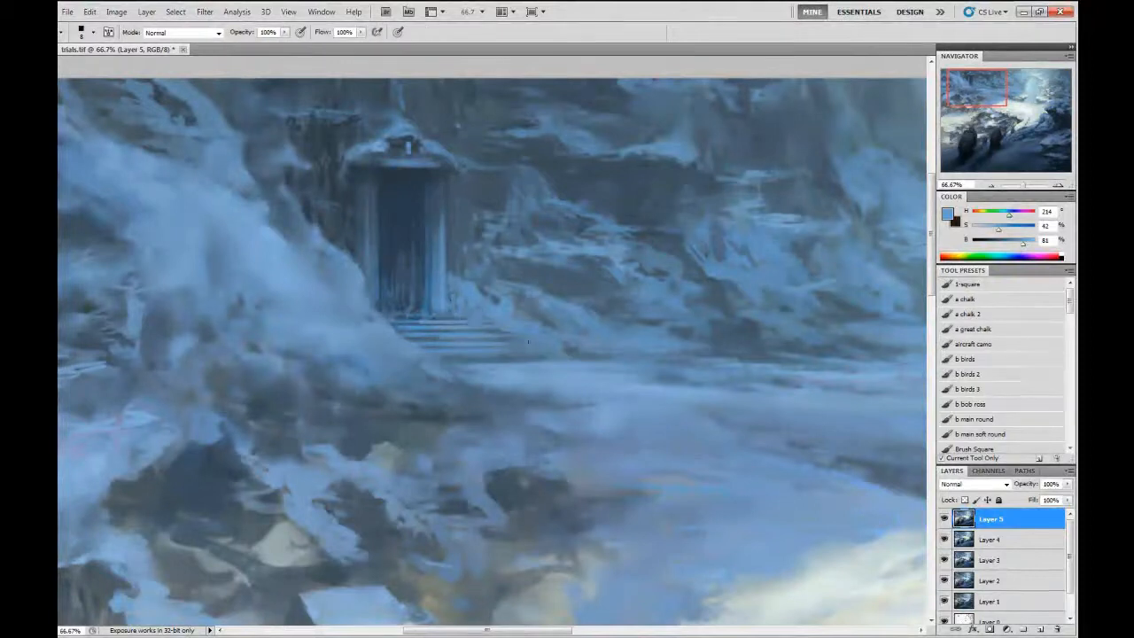
- Touch up the tiny distant travellers on the bright snow ridge with sampled grey tones and the Smudge tool
alt+click(390, 219)
key(ctrl+0)
key(ctrl+plus)
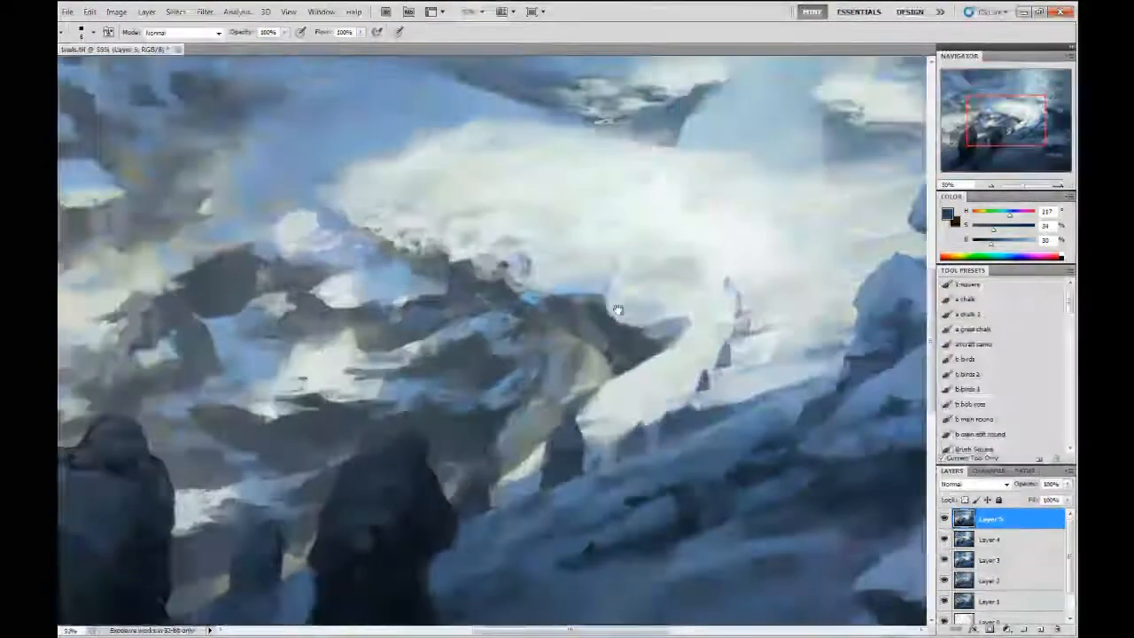
alt+click(534, 286)
alt+click(551, 301)
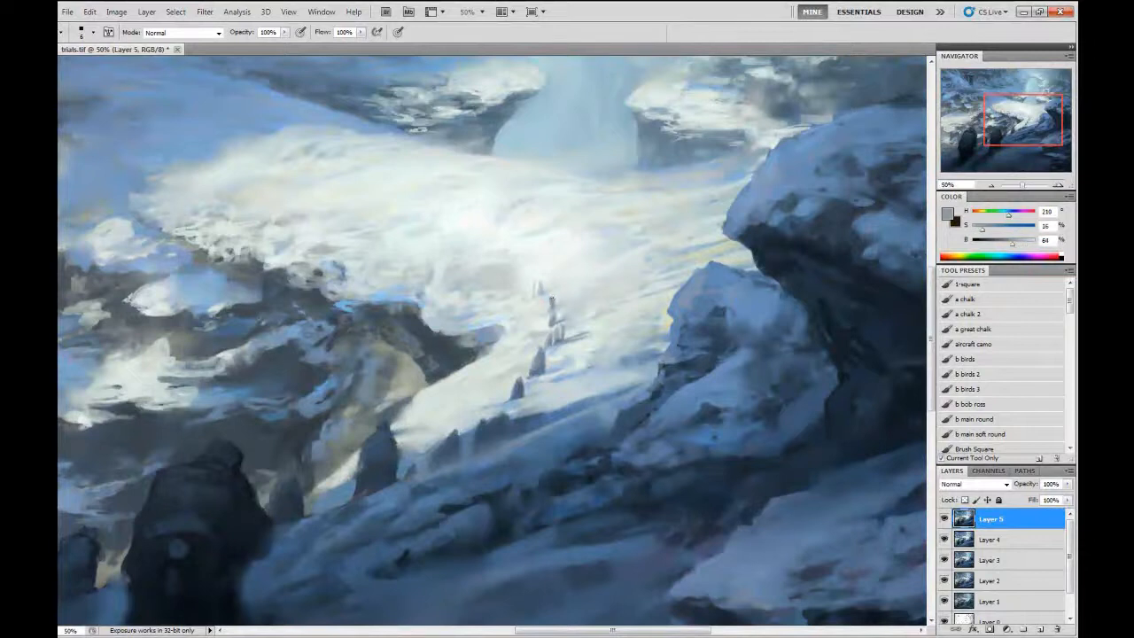
key(r)
mouse_move(577, 340)
mouse_down()
mouse_move(709, 244)
mouse_move(921, 189)
mouse_up()
key(b)
- Paint the nearest traveller's right arm in sampled near-black with a reduced textured brush
click(999, 415)
drag(1069, 301, 1069, 321)
click(985, 396)
alt+click(475, 430)
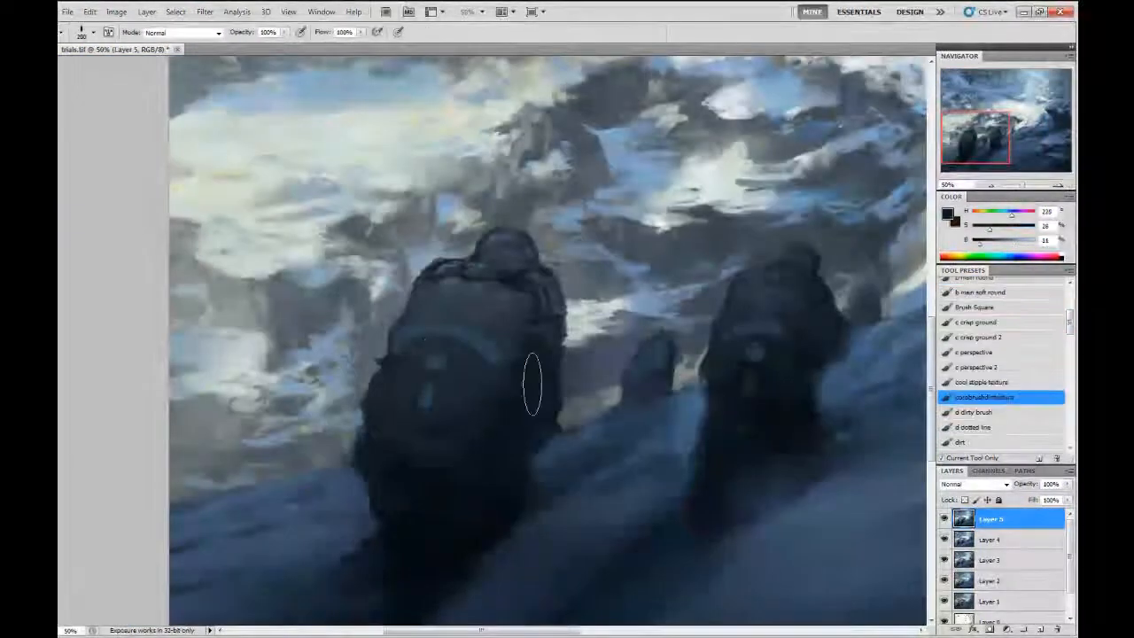
key([)
key([)
key([)
key([)
key([)
key([)
key([)
key([)
key([)
mouse_move(553, 312)
mouse_down()
mouse_move(555, 379)
mouse_move(570, 391)
mouse_move(550, 387)
mouse_move(563, 337)
mouse_move(570, 376)
mouse_up()
- Refine the nearest traveller's right elbow and lower body edge with a smaller brush in sampled dark tones
key([)
key([)
key([)
alt+click(561, 366)
alt+click(566, 370)
alt+click(576, 390)
mouse_move(547, 444)
mouse_down()
mouse_move(536, 451)
mouse_move(557, 425)
mouse_move(580, 426)
mouse_up()
alt+click(549, 444)
- Draw dark contour lines on the nearest traveller's hood, shoulder straps and backpack top, merged into the painting layer
key(r)
key(n)
key(b)
alt+click(543, 297)
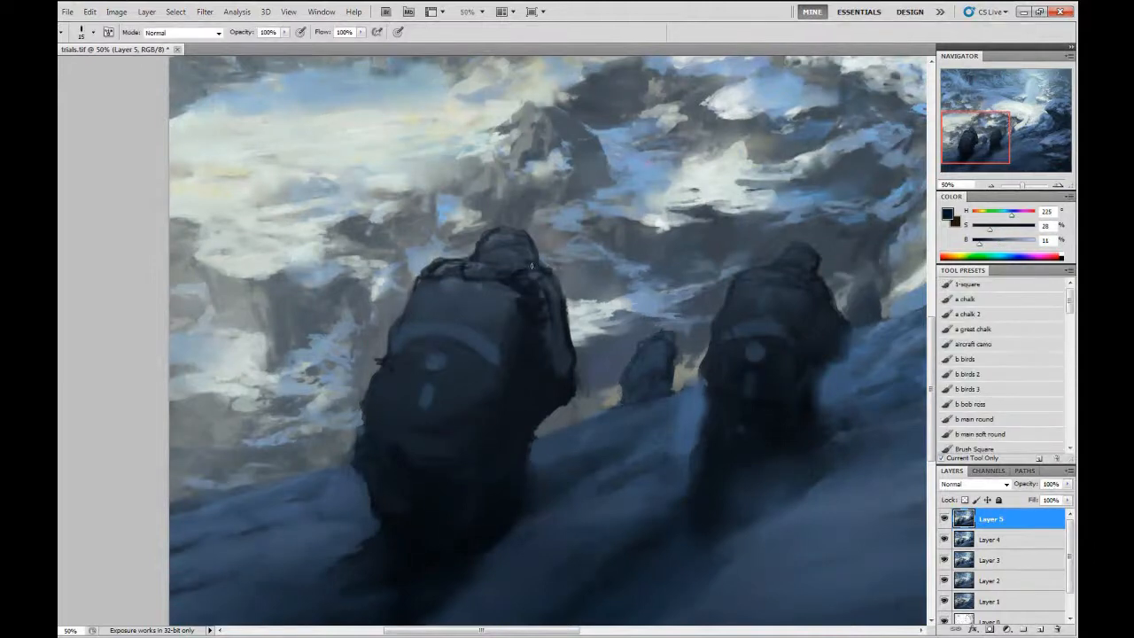
mouse_move(441, 261)
mouse_down()
mouse_move(513, 264)
mouse_move(510, 230)
mouse_up()
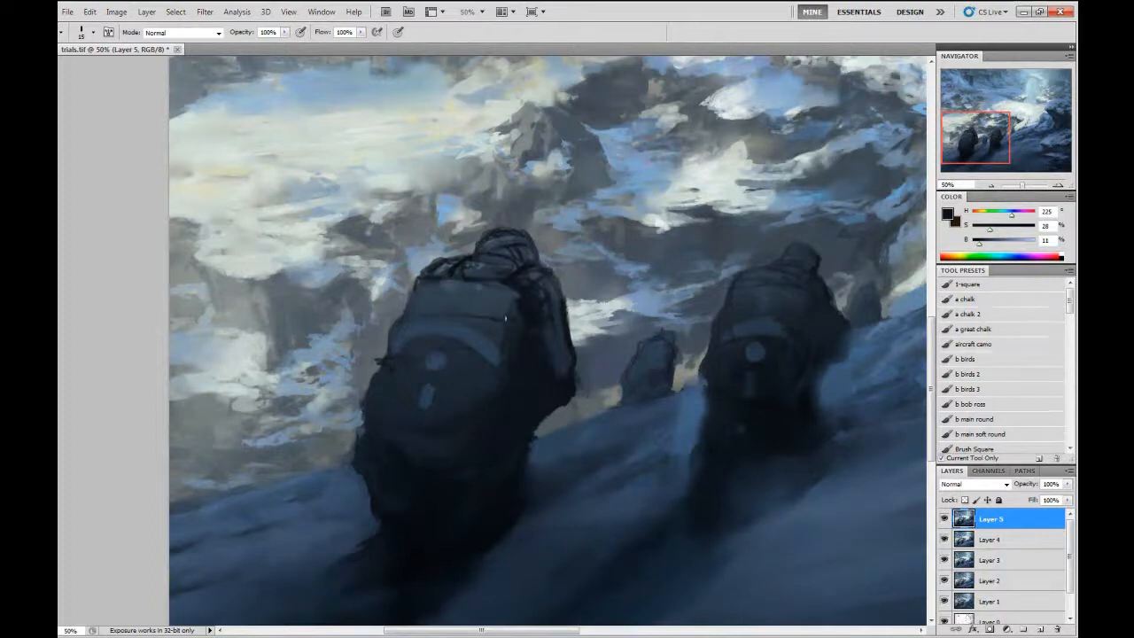
key(ctrl+shift+alt+n)
key(ctrl+e)
- Define the left edge of the nearest traveller's lower body with strokes in sampled near-black
alt+click(491, 436)
mouse_move(383, 430)
mouse_down()
mouse_move(409, 432)
mouse_move(375, 506)
mouse_move(378, 534)
mouse_up()
key(r)
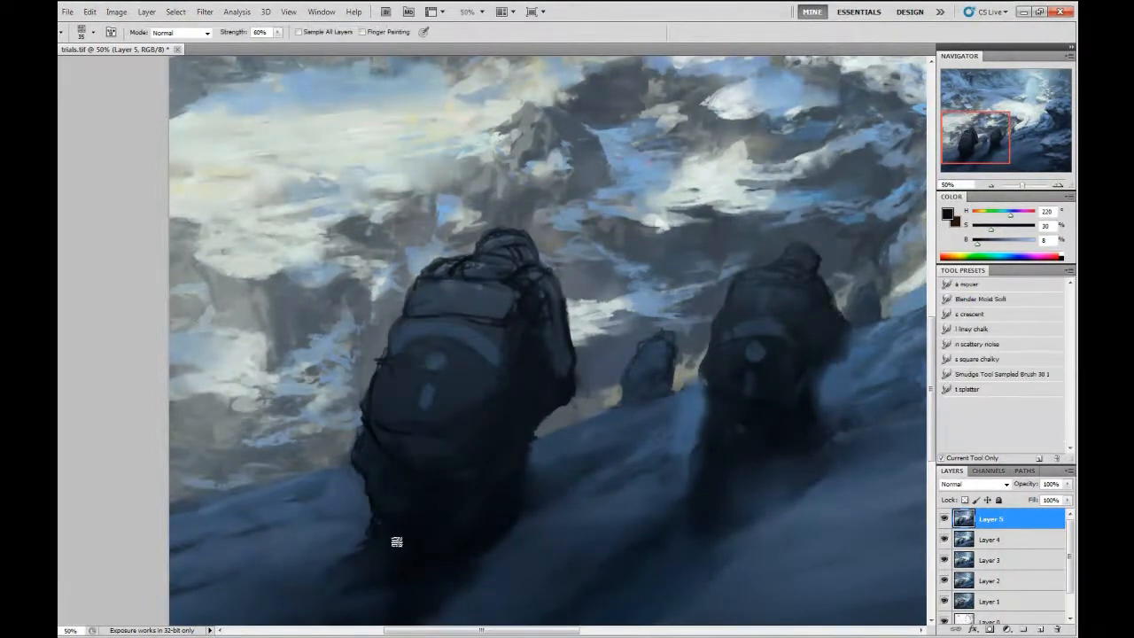
scroll(433, 482, down, 3)
scroll(432, 482, up, 3)
- Outline the second traveller's backpack, shoulder and right arm with thin near-black strokes
drag(546, 378, 563, 305)
key(b)
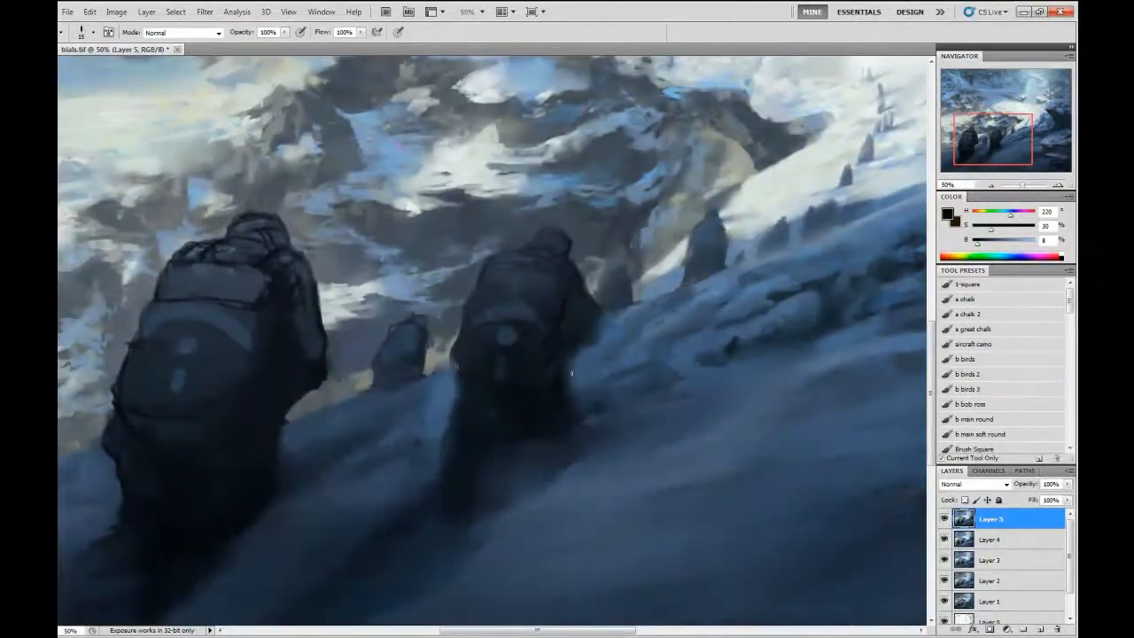
mouse_move(516, 252)
mouse_down()
mouse_move(494, 255)
mouse_move(483, 272)
mouse_up()
drag(572, 287, 593, 347)
alt+click(593, 347)
alt+click(450, 377)
key(bracketright)
- Draw the second traveller's hood contour in sampled near-black with a smaller brush
alt+click(476, 378)
key(bracketleft)
key(bracketleft)
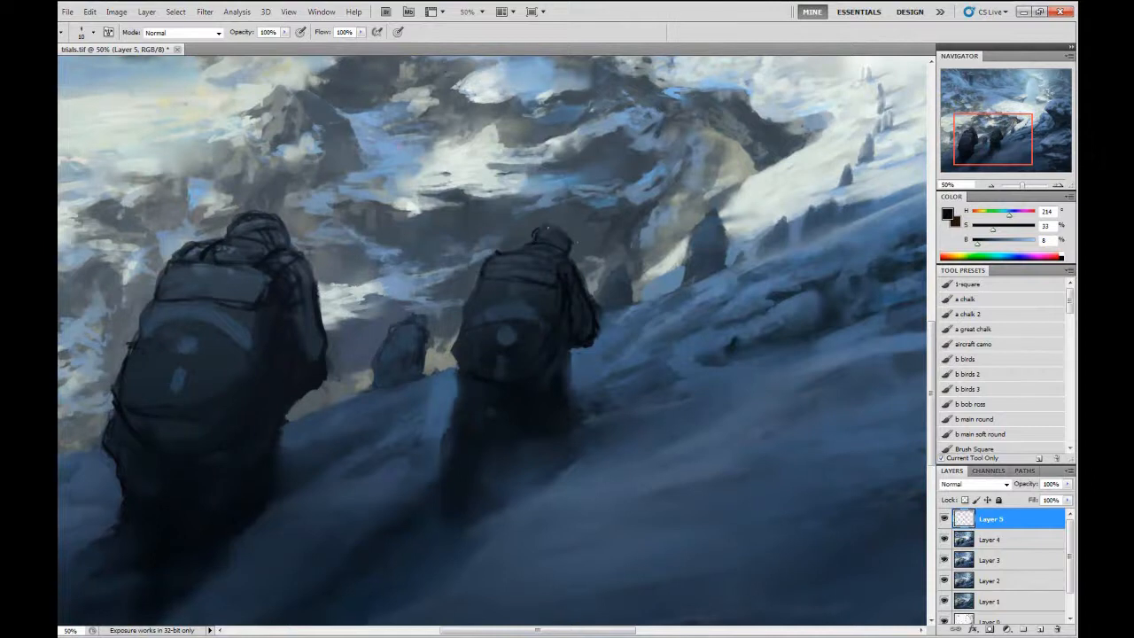
mouse_move(543, 225)
mouse_down()
mouse_move(574, 240)
mouse_move(530, 224)
mouse_up()
key(h)
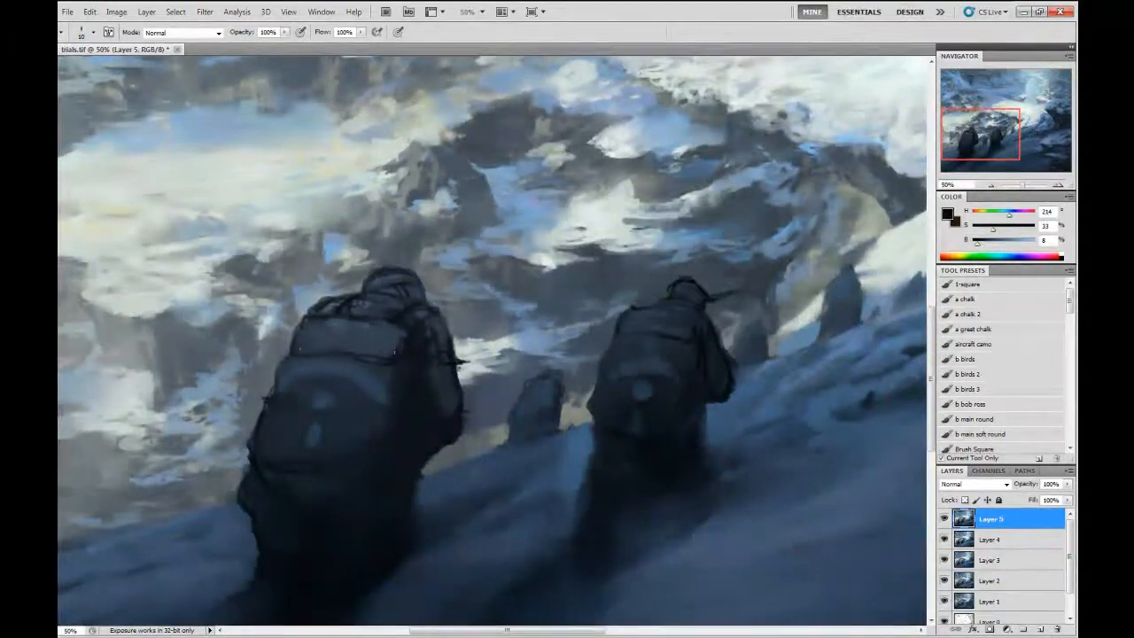
- Retouch the nearest traveller's backpack emblem and add sampled grey highlights to the hood, straps and pack flap
alt+click(344, 367)
alt+click(356, 405)
drag(312, 379, 361, 386)
alt+click(383, 283)
key(bracketleft)
key(bracketleft)
key(bracketleft)
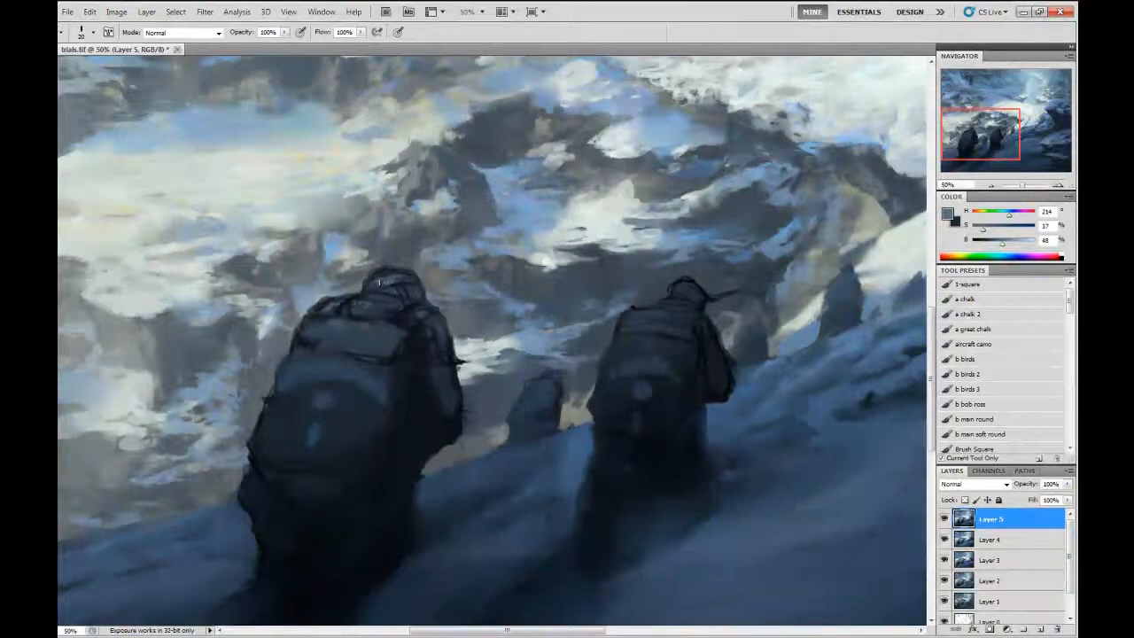
drag(409, 314, 498, 236)
key(bracketright)
key(bracketright)
drag(371, 242, 439, 244)
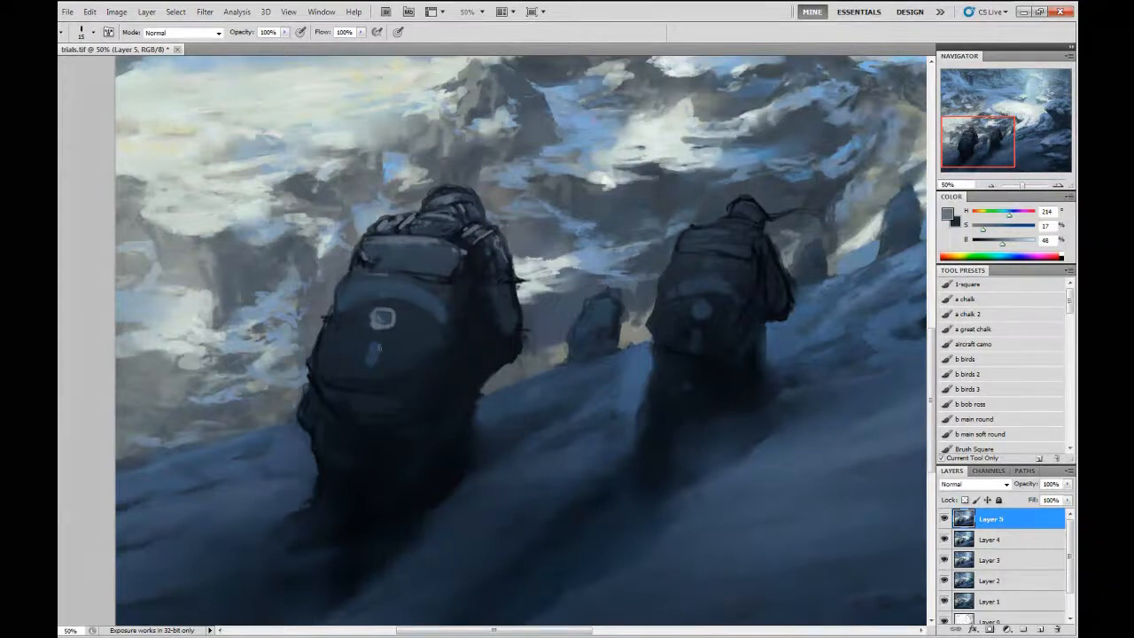
- Smudge the nearest backpack's emblem and paint over it with a much larger brush in the sampled pack colour
key(r)
mouse_move(357, 306)
mouse_down()
mouse_move(389, 292)
mouse_move(395, 324)
mouse_up()
key(b)
alt+click(407, 340)
key(bracketright)
key(bracketright)
key(bracketright)
key(bracketright)
key(bracketright)
key(bracketright)
key(bracketright)
key(bracketright)
key(bracketright)
key(bracketright)
key(bracketright)
key(bracketright)
key(bracketright)
key(bracketright)
drag(370, 374, 424, 303)
- Smooth the nearest backpack's top flap and left side with strokes in a sampled dark tone
key(bracketleft)
key(bracketleft)
key(bracketleft)
key(bracketleft)
key(r)
key(b)
alt+click(459, 263)
mouse_move(379, 263)
mouse_down()
mouse_move(459, 263)
mouse_move(332, 309)
mouse_up()
- Rework the nearest traveller's lower left side and legs with a small brush in sampled dark tones
key(bracketleft)
key(bracketleft)
key(bracketleft)
key(bracketleft)
key(bracketleft)
key(bracketleft)
alt+click(472, 331)
key(bracketleft)
drag(317, 386, 335, 414)
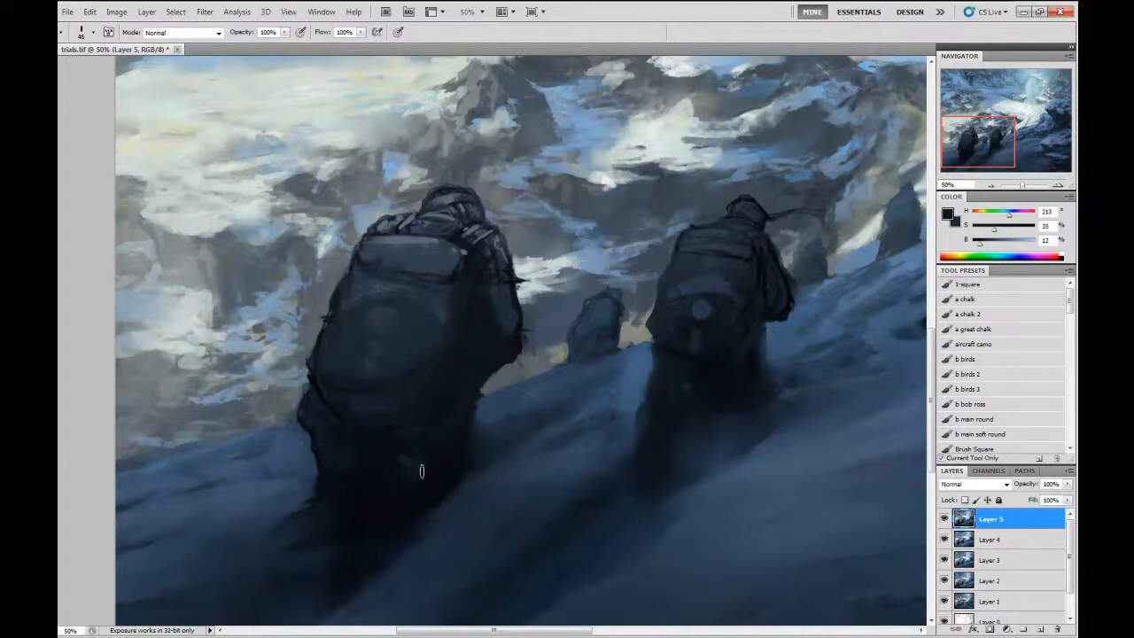
alt+click(448, 469)
alt+click(318, 422)
- Darken the second traveller's lower body and paint over the backpack emblem with sampled dark blues
alt+click(738, 390)
drag(752, 374, 762, 352)
alt+click(708, 354)
key(bracketright)
key(bracketright)
key(bracketright)
drag(703, 311, 683, 330)
alt+click(700, 291)
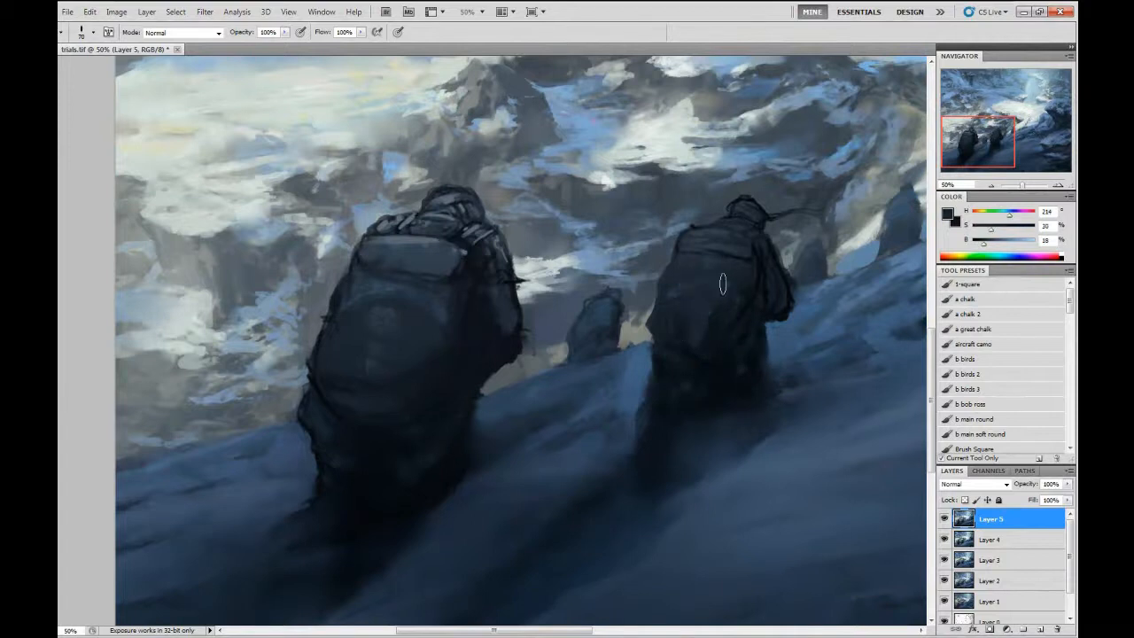
key(r)
key(b)
- Add grey highlights to the second traveller's hood and shoulder strap, using a tone sampled from the nearest backpack
alt+click(386, 236)
drag(725, 247, 550, 278)
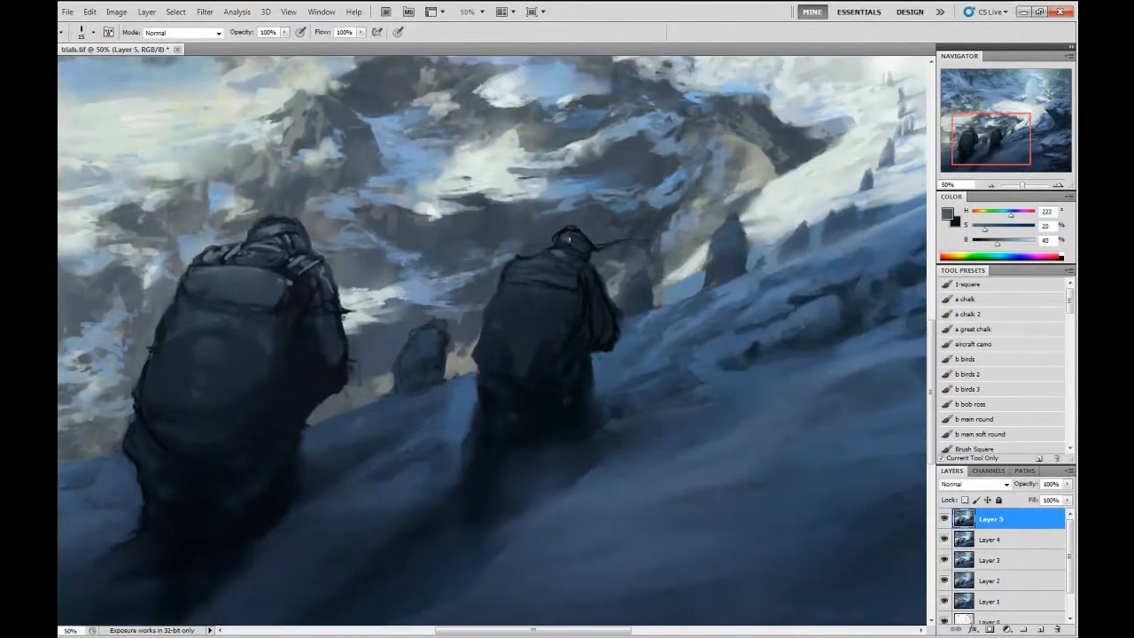
key(bracketleft)
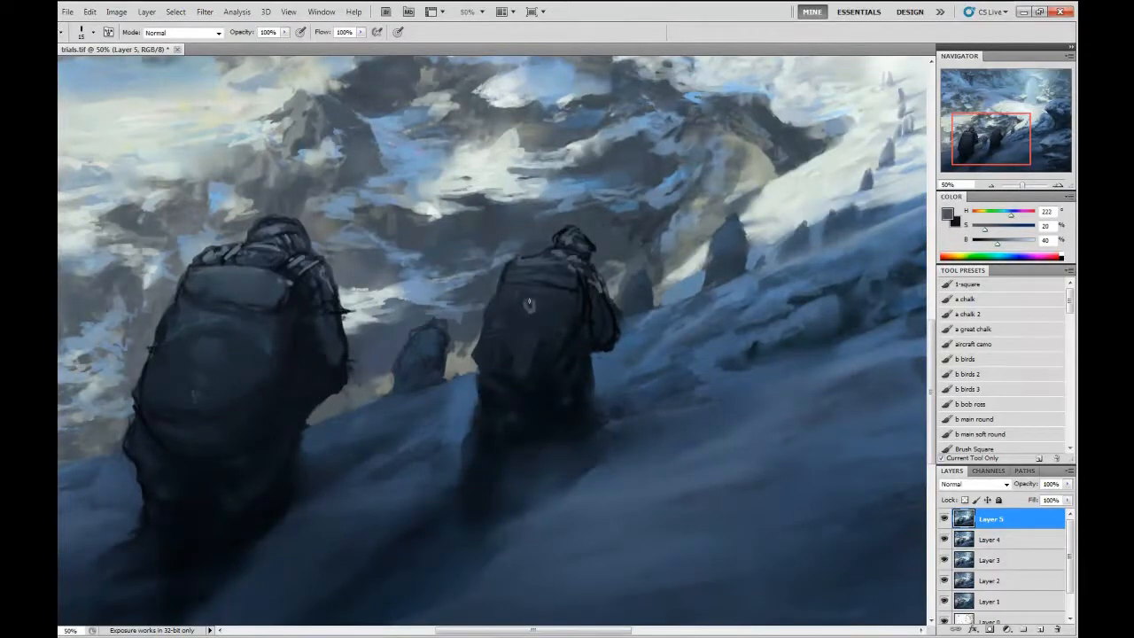
- Paint a small grey emblem with a curved arc above it on the nearest traveller's backpack
drag(207, 353, 209, 346)
drag(207, 370, 202, 381)
drag(202, 333, 230, 345)
drag(192, 337, 198, 332)
- Select the silhouettes of both foreground travellers with the Quick Selection tool
key(ctrl+minus)
key(ctrl+minus)
key(ctrl+minus)
key(ctrl+plus)
key(ctrl+plus)
drag(212, 377, 365, 267)
key(w)
mouse_move(372, 315)
mouse_down()
mouse_move(340, 476)
mouse_move(345, 496)
mouse_up()
drag(574, 327, 539, 452)
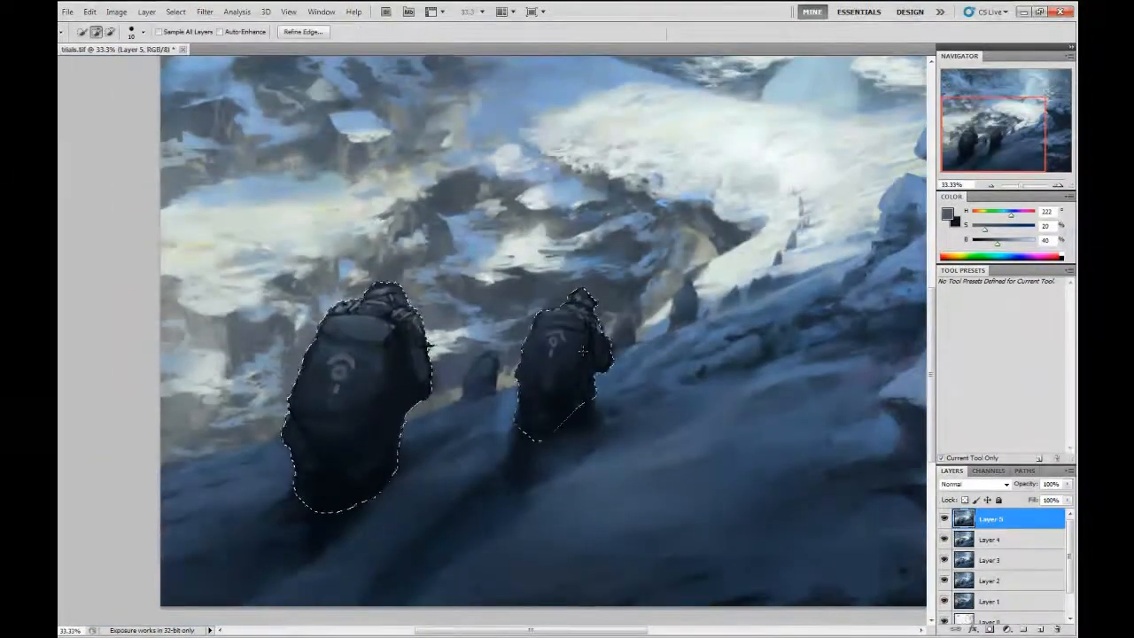
- Darken the lower bodies inside the selection with a large b main soft round brush in sampled near-black
key(b)
click(981, 434)
alt+click(561, 414)
key(])
key(])
key(])
key(])
key(])
key(])
key(])
key(])
key(])
key(])
key(])
key(])
key(])
key(])
key(])
key(])
key([)
key([)
click(353, 432)
- Glaze the nearest traveller's upper back with a sampled lighter tone, darken the lower back, and clear the selection
alt+click(380, 276)
drag(379, 288, 372, 317)
key(x)
drag(377, 380, 395, 431)
key(ctrl+d)
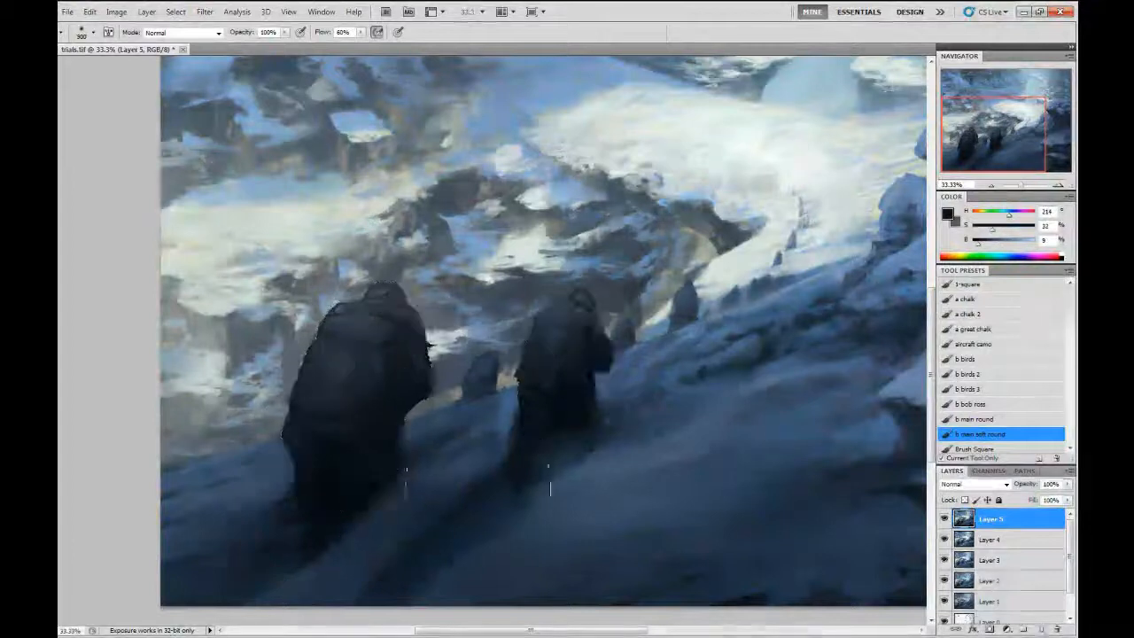
- Flip the canvas horizontally and switch the Brush to the texture preset listed just after cool stipple texture
key(r)
key(ctrl+minus)
key(ctrl+minus)
key(ctrl+plus)
key(ctrl+shift+h)
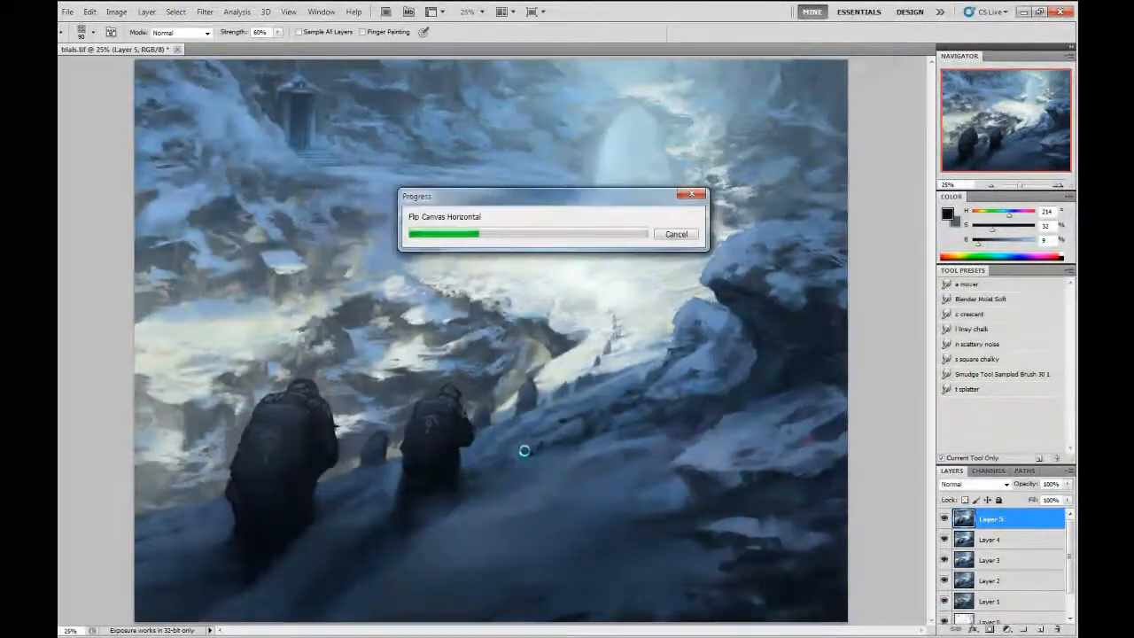
key(ctrl+plus)
drag(524, 450, 660, 355)
key(b)
mouse_move(1069, 299)
mouse_down()
mouse_move(1070, 344)
mouse_move(1070, 321)
mouse_up()
click(992, 395)
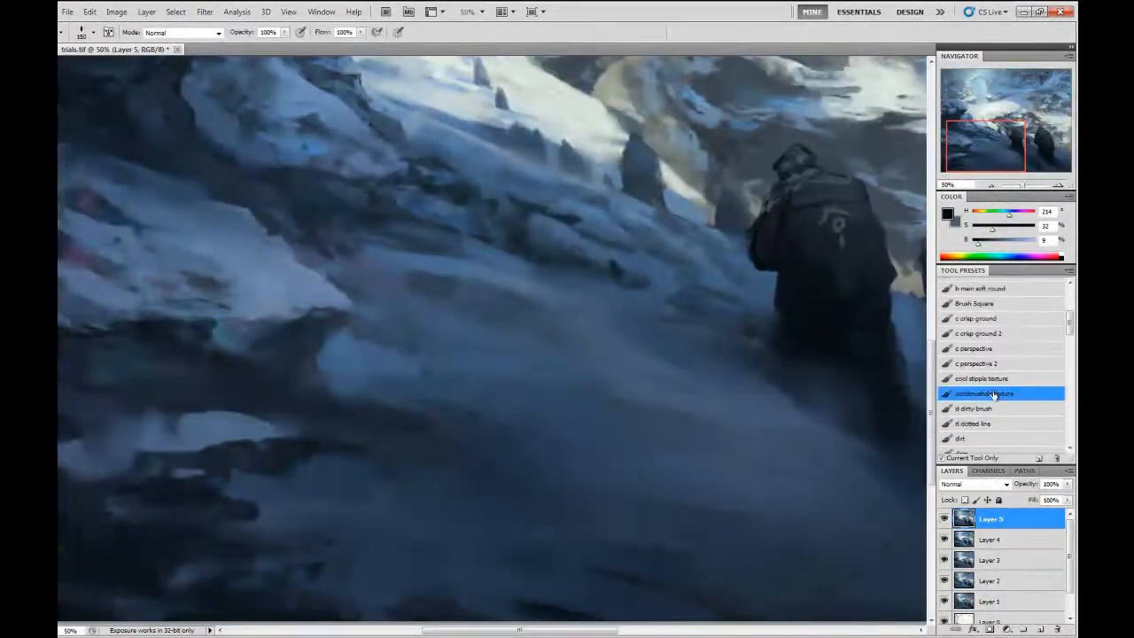
- Rotate the view counter-clockwise and darken the lower foreground slope with a 500-pixel brush in sampled dark blue
key(ctrl+minus)
key(ctrl+minus)
key(ctrl+minus)
key(r)
drag(709, 416, 682, 297)
key(b)
alt+click(417, 507)
key(bracketright)
key(bracketright)
key(bracketright)
key(bracketright)
key(bracketright)
key(bracketright)
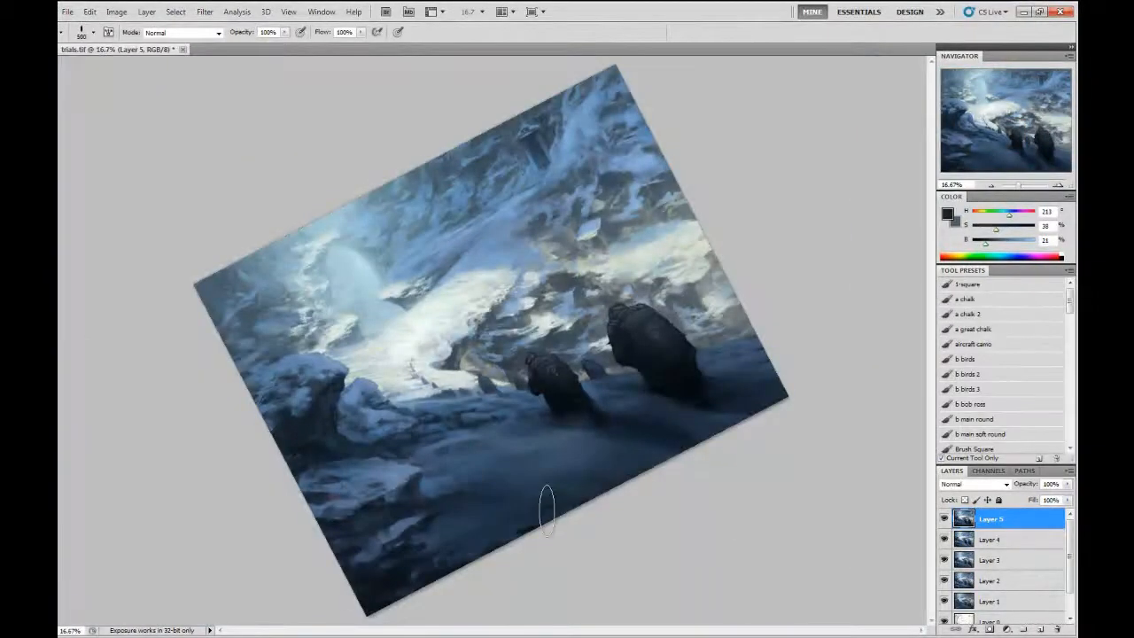
- Work finer strokes into the foreground snow with a smaller brush in sampled mid blues, and reset the view rotation
key(r)
key(b)
key(bracketleft)
key(bracketleft)
key(bracketleft)
key(bracketleft)
key(bracketleft)
key(bracketleft)
key(bracketleft)
key(bracketleft)
key(bracketleft)
alt+click(421, 482)
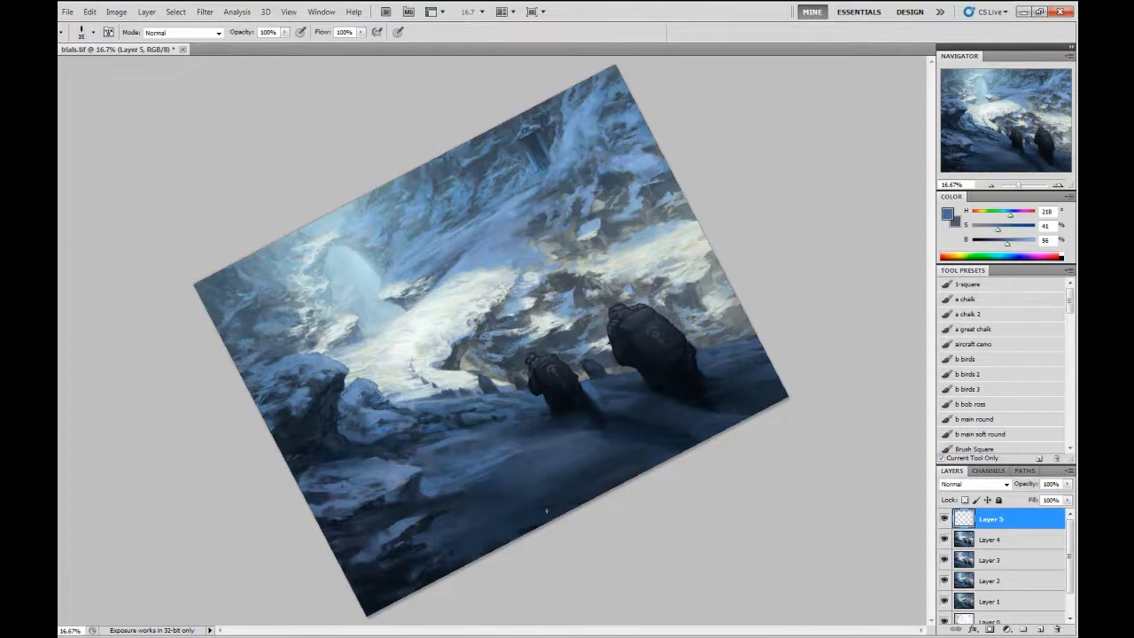
alt+click(546, 510)
key(r)
key(r)
key(Escape)
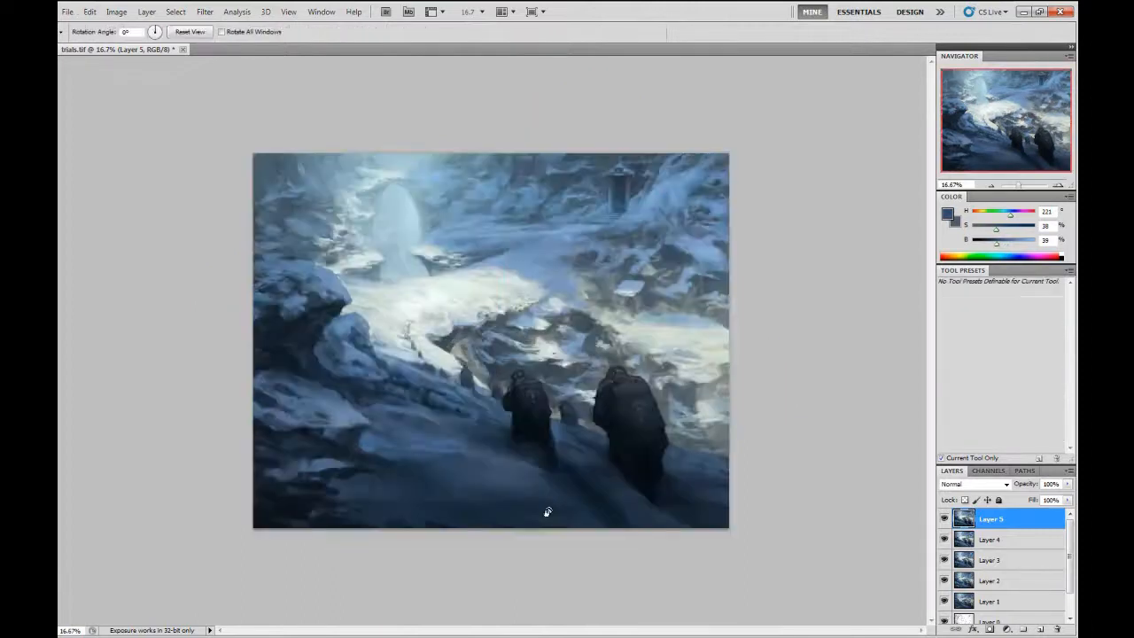
- Add strokes of sampled pale blue to the snow around the distant doorway's steps
key(ctrl+plus)
key(ctrl+plus)
key(ctrl+plus)
key(r)
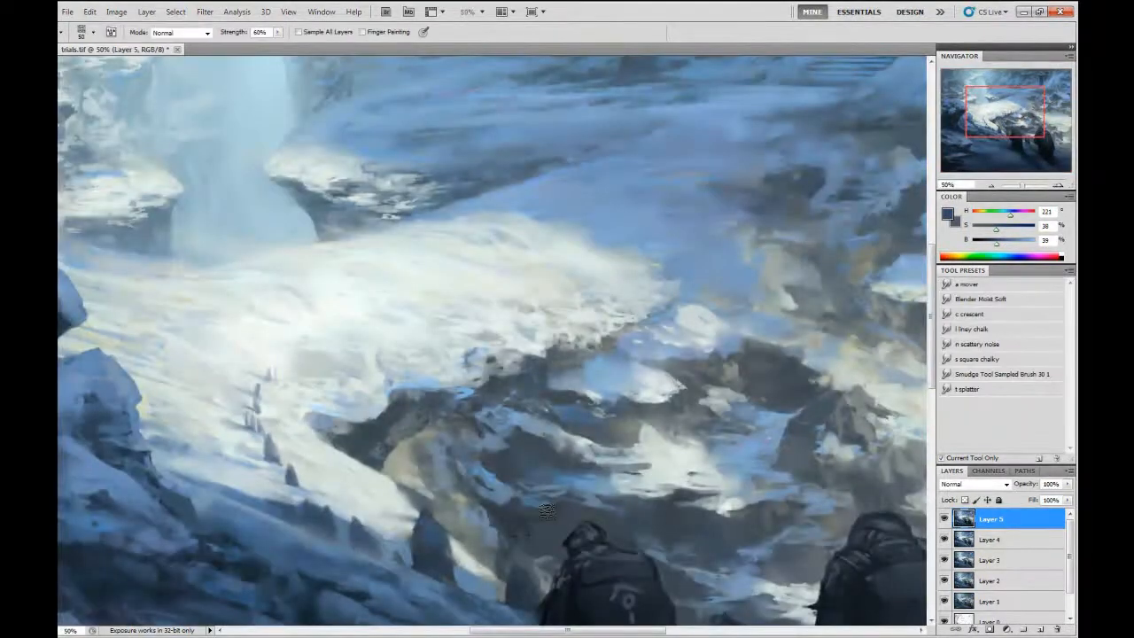
mouse_move(547, 511)
mouse_down()
mouse_move(510, 637)
mouse_move(693, 631)
mouse_up()
mouse_move(820, 426)
mouse_down()
mouse_move(328, 507)
mouse_move(310, 472)
mouse_up()
key(b)
alt+click(625, 208)
drag(625, 208, 789, 133)
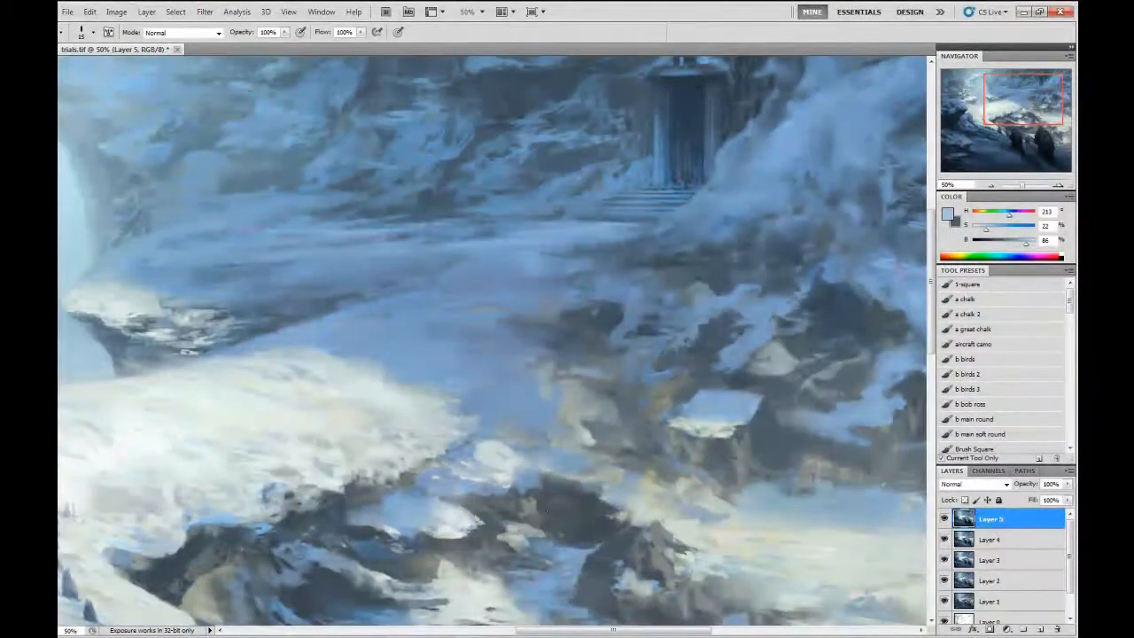
- Refine the rocky arch beside the sunlit snowfield with strokes of sampled dark grey-blue
key(bracketright)
key(bracketright)
key(bracketright)
key(bracketright)
key(bracketright)
key(bracketright)
key(ctrl+minus)
key(ctrl+minus)
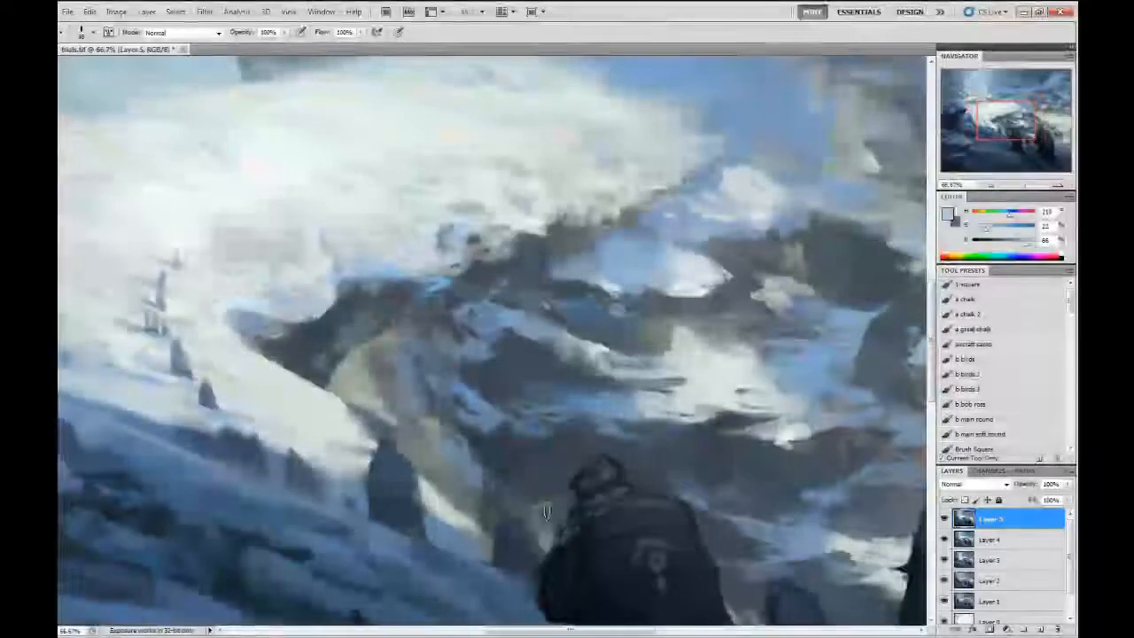
alt+click(329, 369)
click(330, 369)
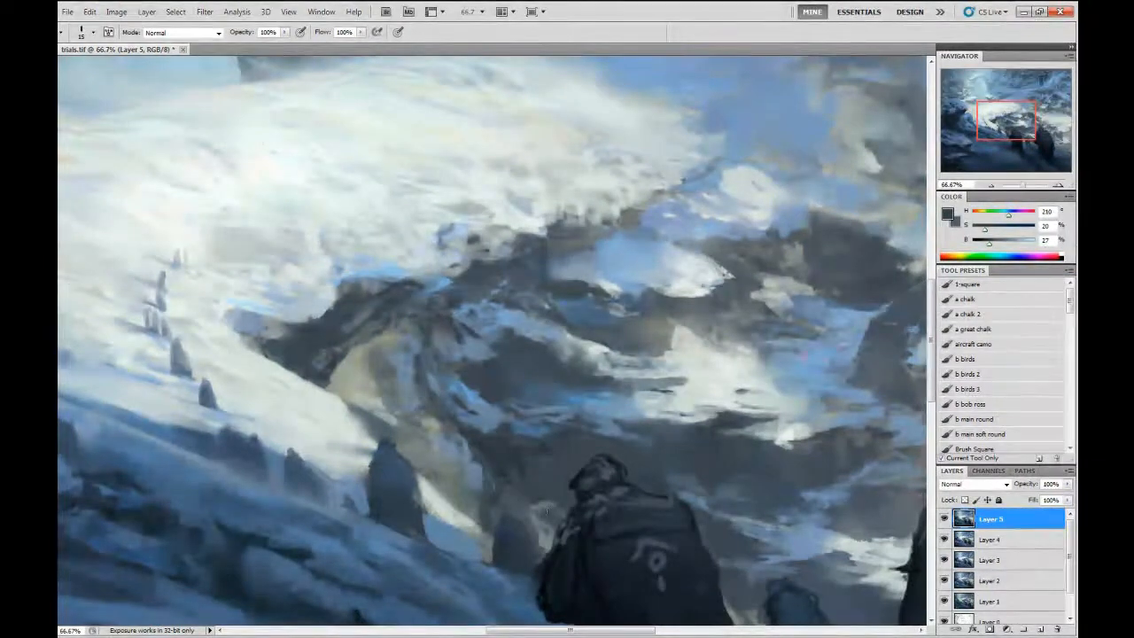
- Paint thin near-white streaks running down from the snowy ledge among the mid-valley rocks, and soften with the Smudge tool
key(r)
key(b)
key(r)
key(b)
alt+click(546, 511)
key(bracketleft)
drag(708, 295, 724, 335)
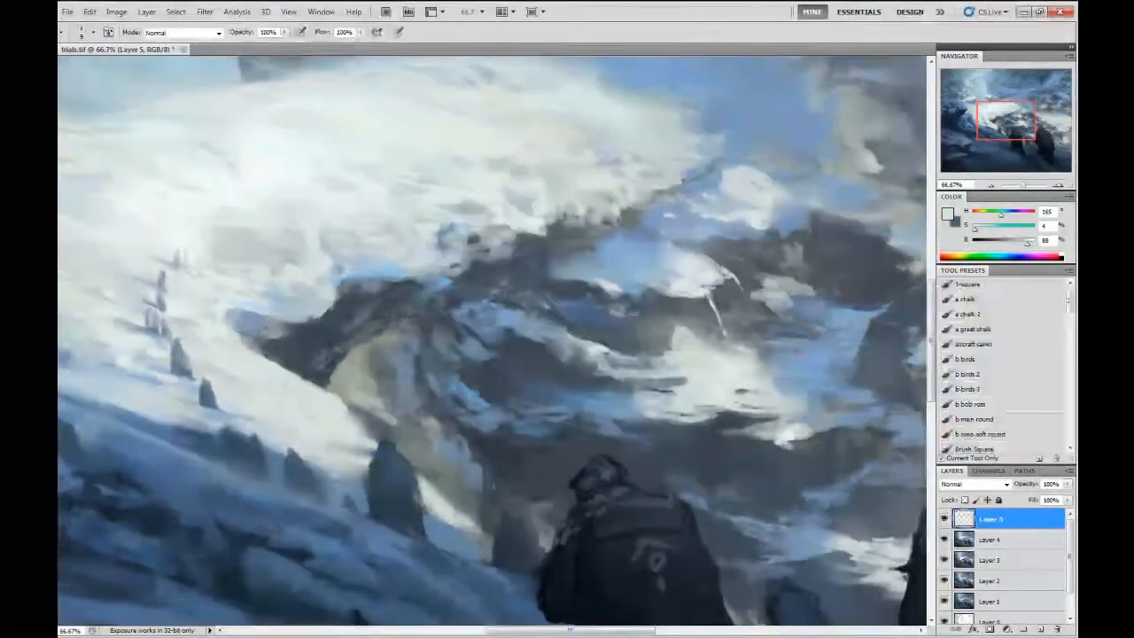
key(r)
drag(546, 511, 761, 465)
key(ctrl+minus)
key(ctrl+minus)
key(ctrl+minus)
key(ctrl+minus)
key(ctrl+plus)
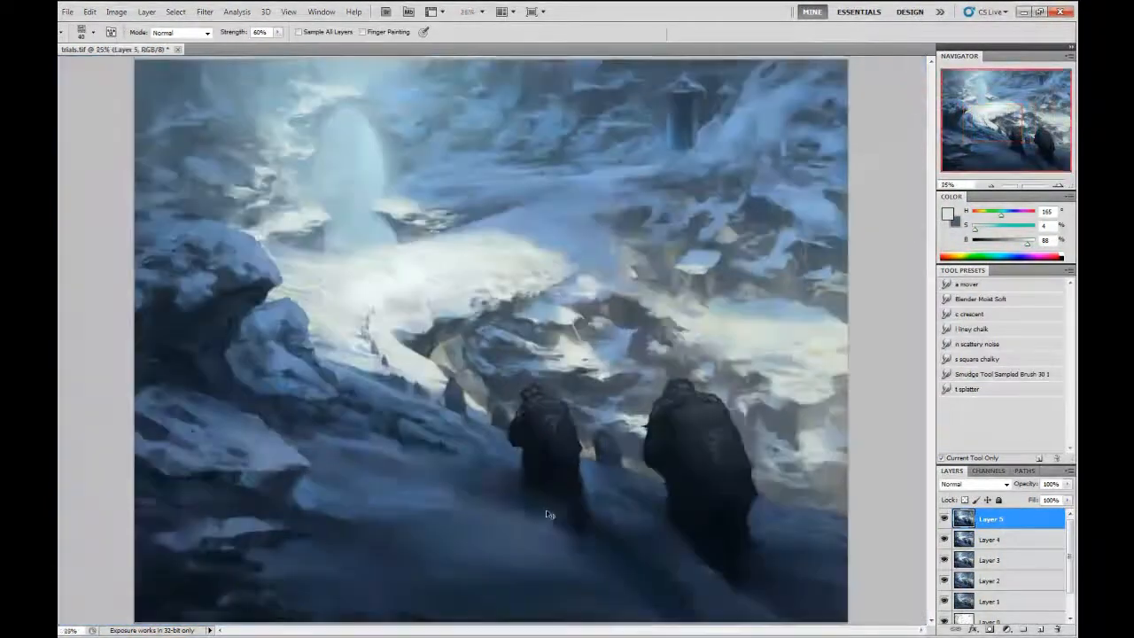
- Darken the lower foreground corner of the slope with the Brush in sampled near-black blue
alt+click(547, 511)
key(b)
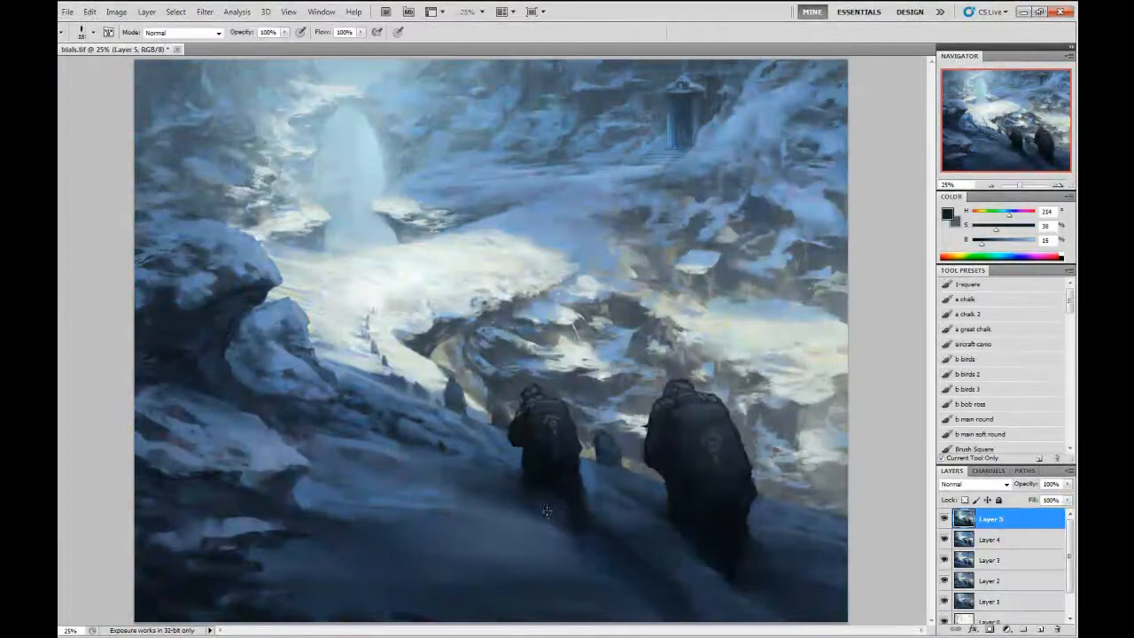
drag(281, 572, 412, 604)
alt+click(546, 511)
alt+click(546, 511)
key(bracketright)
key(bracketright)
key(bracketright)
key(bracketright)
key(bracketright)
key(bracketright)
key(bracketright)
key(bracketright)
key(ctrl+minus)
- Sweep broad strokes of a sampled tone across the foreground slope below the rocky outcrop with a resized brush
key(bracketleft)
key(bracketleft)
key(bracketleft)
key(bracketleft)
key(bracketleft)
alt+click(547, 511)
key(bracketright)
key(bracketright)
key(bracketright)
drag(292, 523, 457, 513)
- Swap the colours and paint a lighter blue snow patch in the dark foreground with a smaller brush
key(bracketleft)
key(bracketleft)
key(bracketleft)
key(bracketleft)
key(bracketleft)
key(bracketleft)
key(bracketleft)
key(bracketleft)
key(bracketleft)
key(bracketleft)
key(bracketleft)
key(x)
drag(374, 498, 414, 494)
- Blend the light snow patch into the dark foreground with the Smudge tool, reducing its size to 90
key(r)
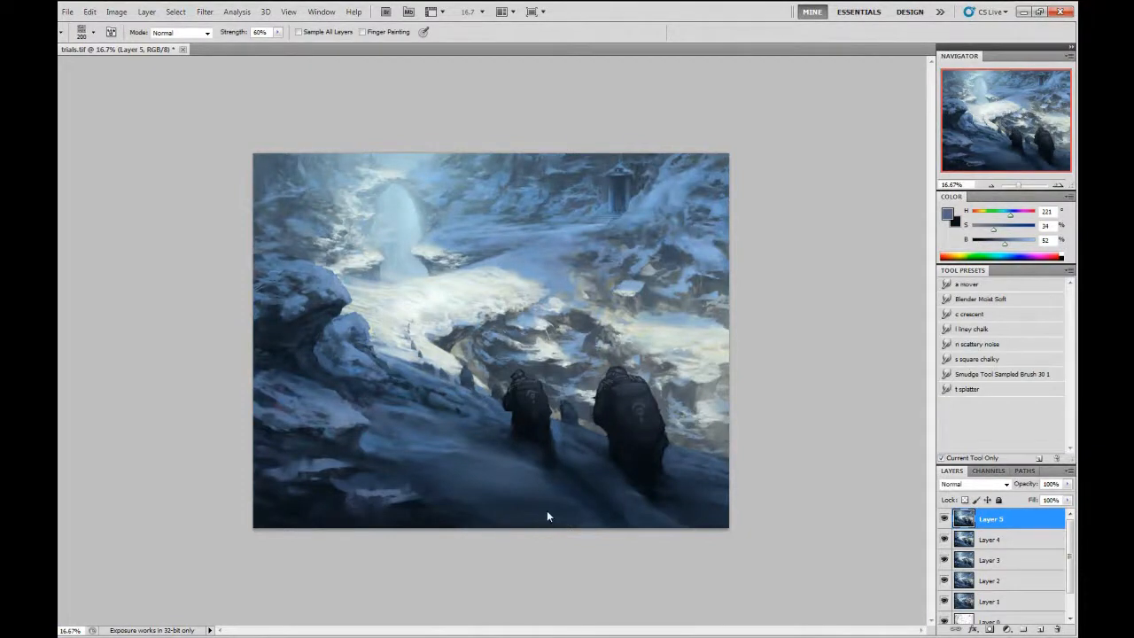
key(bracketleft)
key(bracketleft)
key(bracketleft)
key(bracketleft)
key(bracketleft)
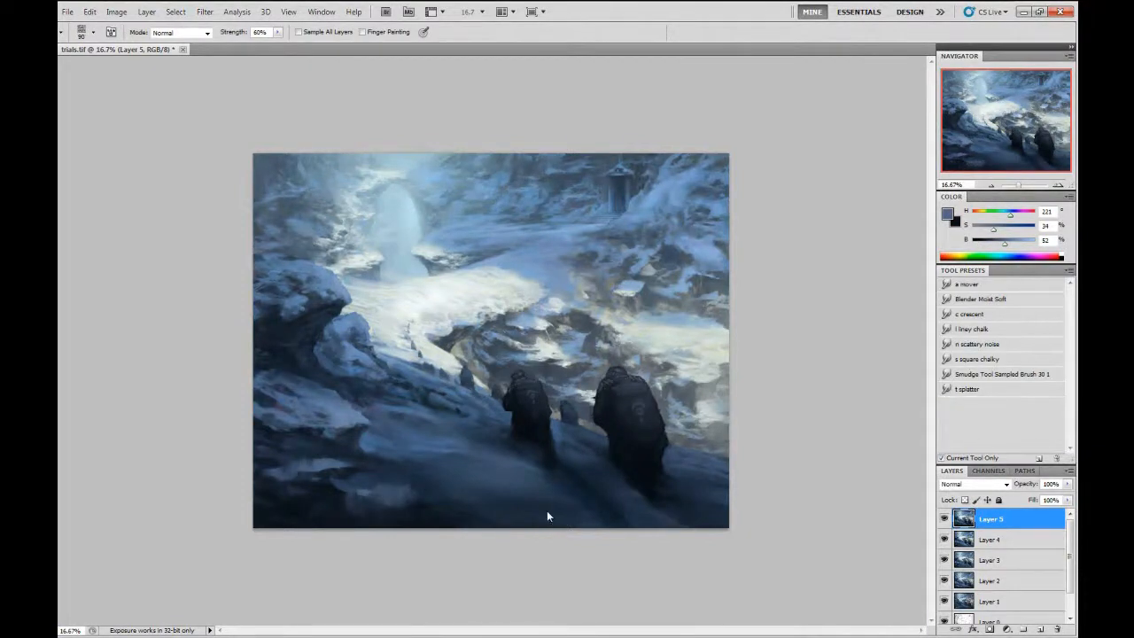
- Flip the canvas horizontally and paint sampled dark blue along the lower foreground edge near the snow patch
key(b)
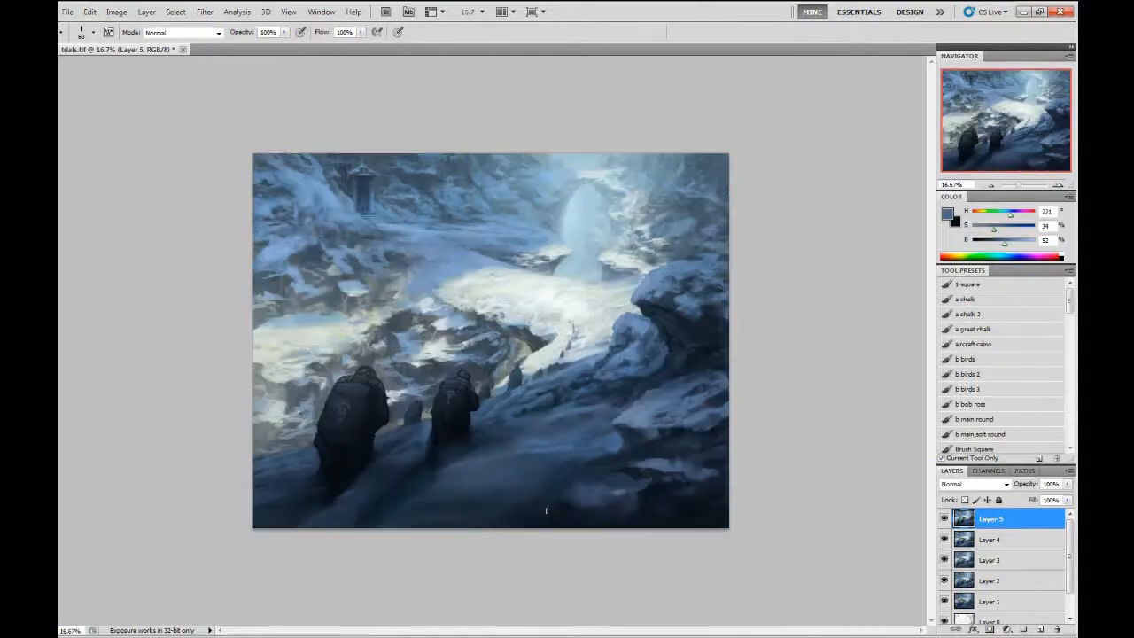
key(ctrl+plus)
key(ctrl+plus)
drag(549, 513, 591, 329)
alt+click(669, 438)
drag(648, 435, 693, 443)
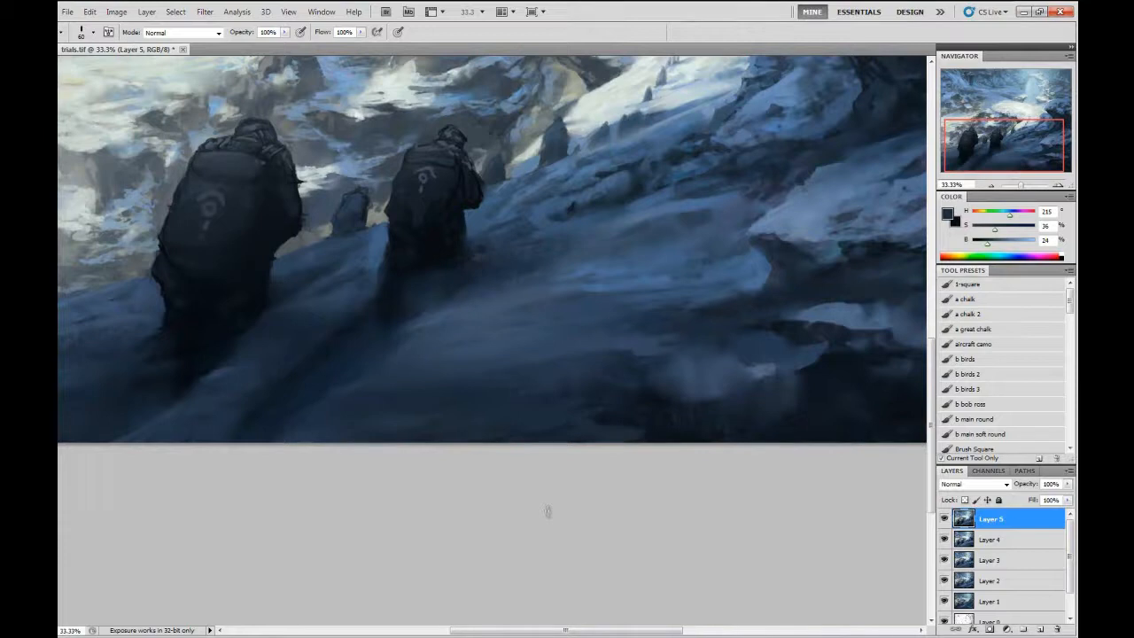
- Paint broader dark strokes on the lower slope beneath the travellers and blend them with the Smudge tool
key(])
key(])
key(])
key(])
drag(341, 409, 407, 396)
key(r)
mouse_move(547, 511)
mouse_down()
mouse_move(558, 534)
mouse_move(671, 576)
mouse_up()
- Add fine lighter blue strokes across the snow slope beside the second traveller with a small brush in sampled blues
key(b)
key([)
key([)
key([)
key([)
key([)
key([)
key([)
alt+click(547, 510)
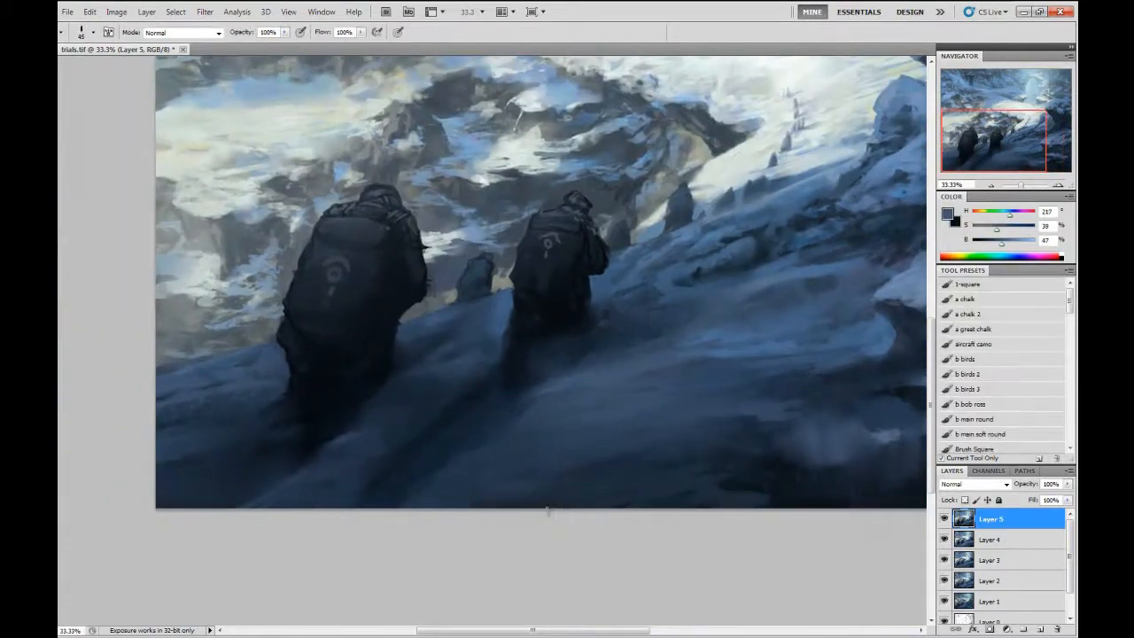
drag(547, 510, 162, 617)
alt+click(537, 385)
key([)
drag(536, 385, 675, 392)
alt+click(546, 510)
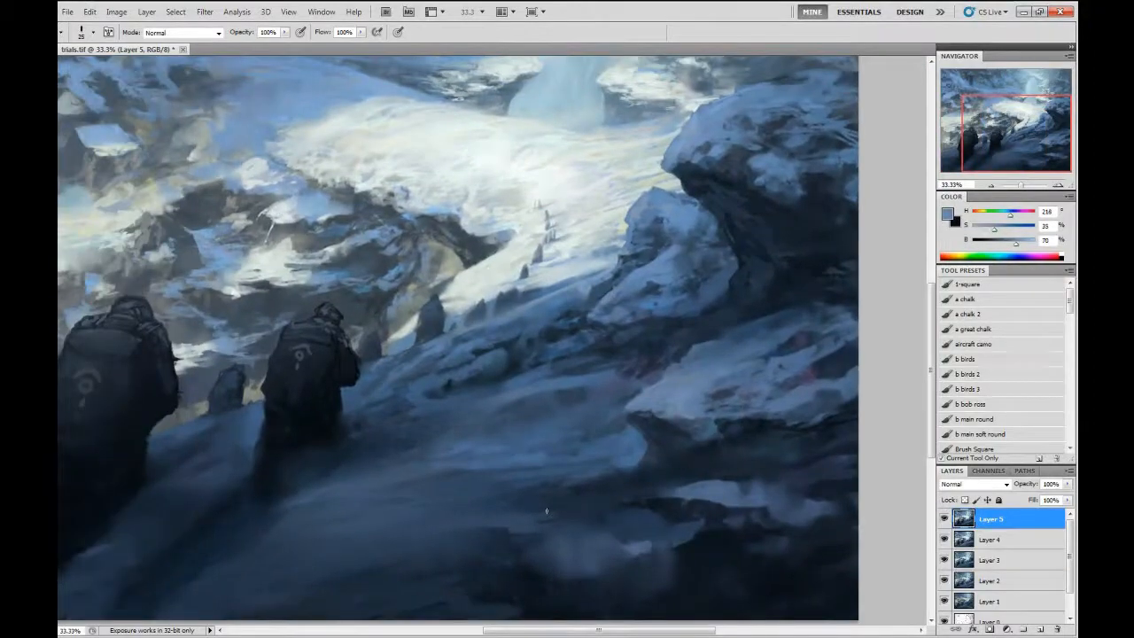
- Soften the new snow strokes with a slightly smaller Smudge tool
mouse_move(547, 511)
mouse_down()
mouse_move(488, 591)
mouse_move(495, 581)
mouse_move(475, 635)
mouse_up()
key(r)
key([)
mouse_move(547, 511)
mouse_down()
mouse_move(830, 467)
mouse_move(772, 555)
mouse_move(753, 634)
mouse_up()
- Try glazing a pale blue haze over the mid-valley with the b main soft round brush at 800 pixels, and undo it
key(b)
click(979, 434)
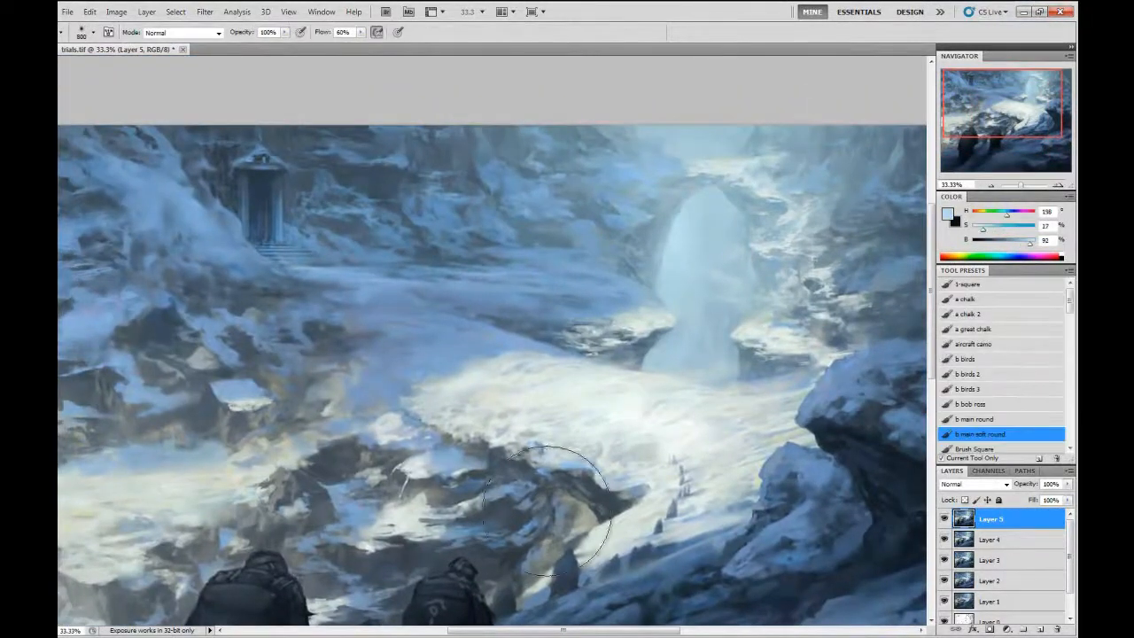
key(ctrl+0)
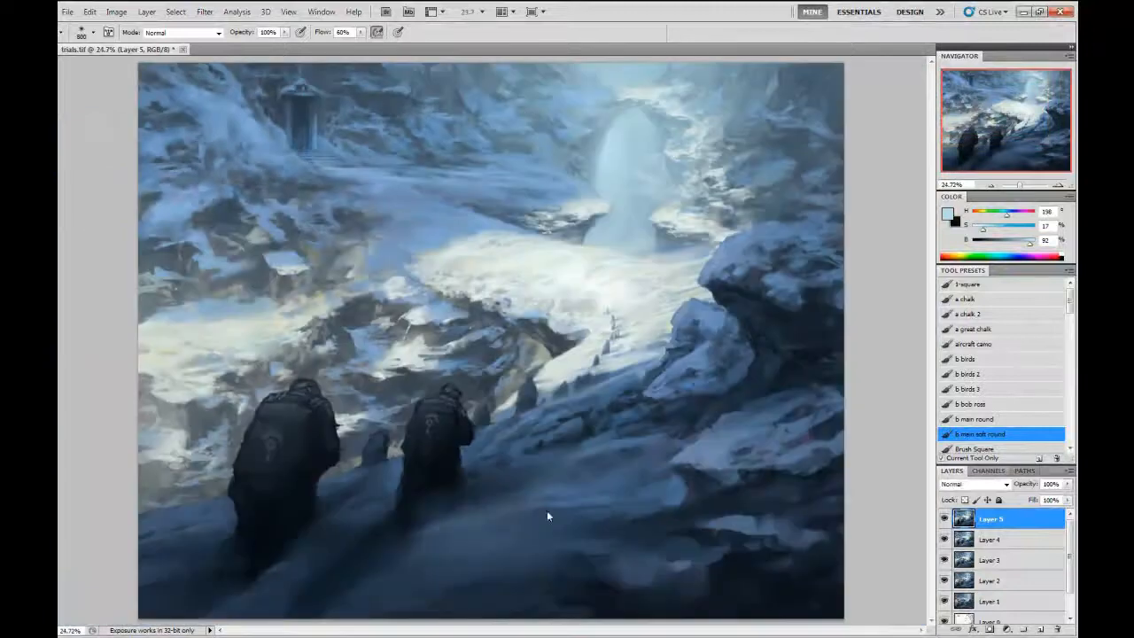
key(ctrl+plus)
key(ctrl+plus)
key(ctrl+plus)
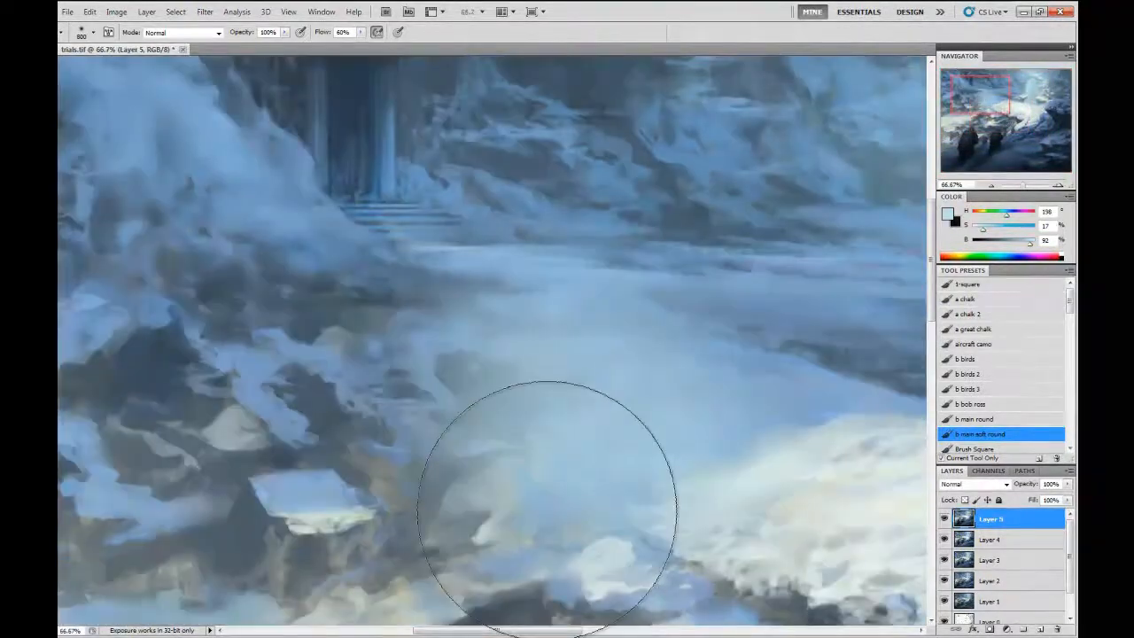
key(ctrl+z)
- Detail the rocks and snow around the distant doorway with the good rocks brush in sampled light blue, blending with Smudge
drag(415, 347, 548, 515)
drag(1069, 300, 1069, 362)
click(971, 405)
alt+click(452, 208)
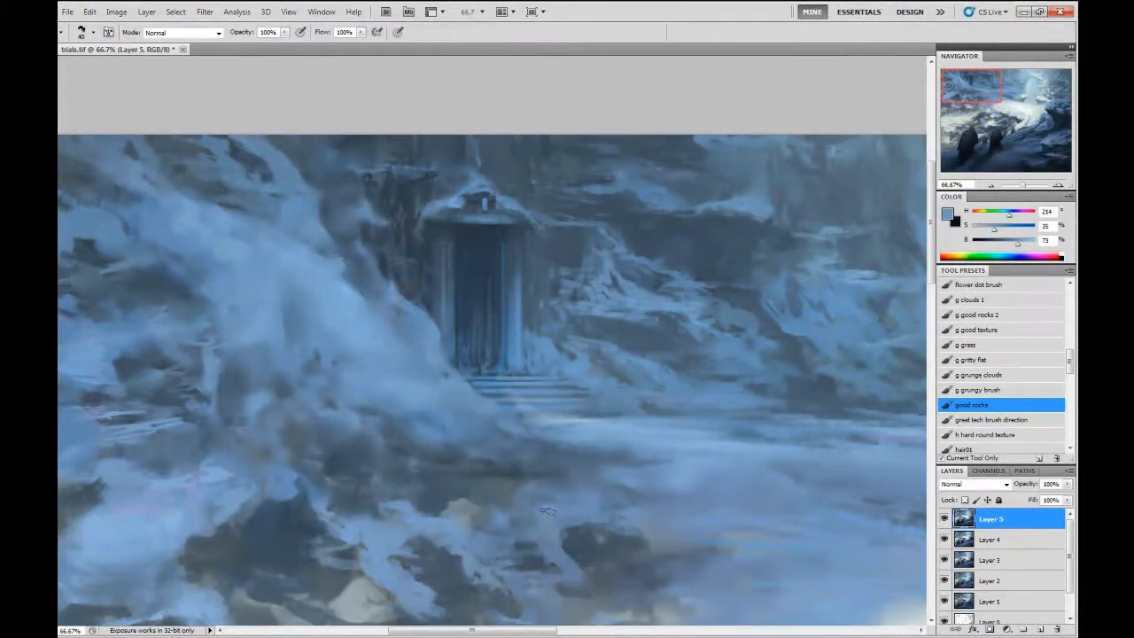
key(r)
key(b)
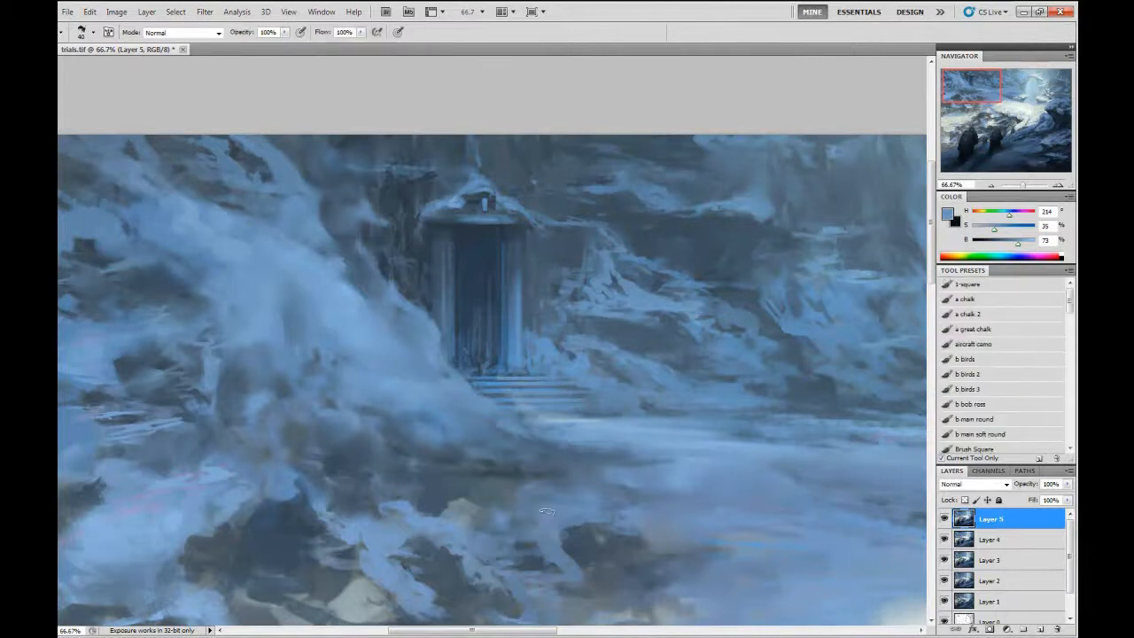
- Detail the snow and rock on the cliff to the right of the doorway in sampled blues, blending with Smudge
key(r)
key(b)
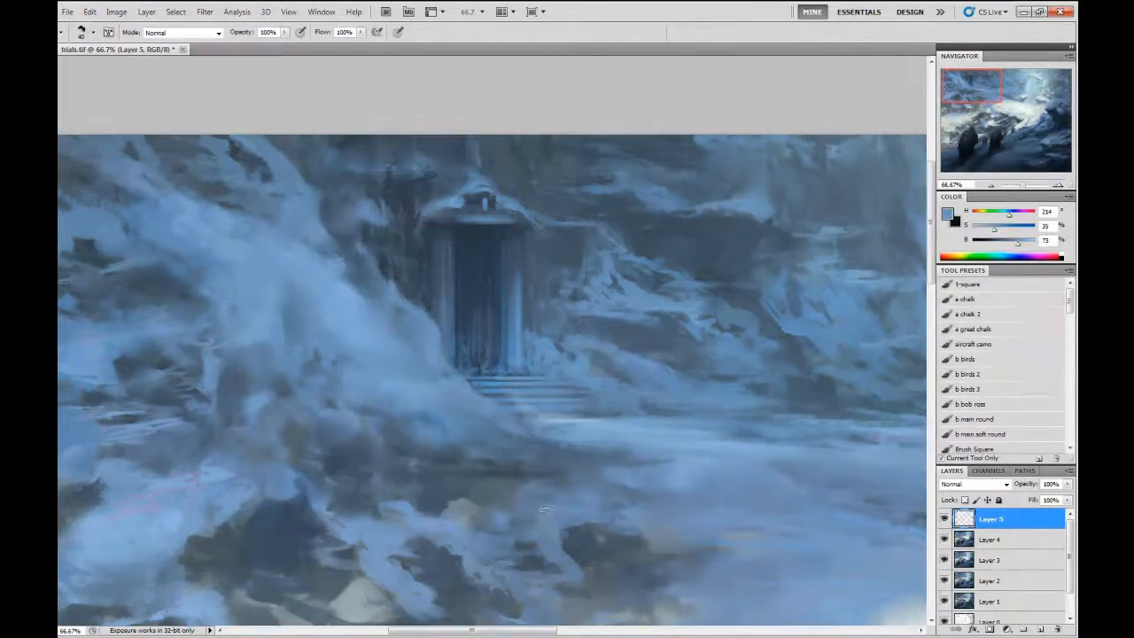
drag(797, 150, 829, 186)
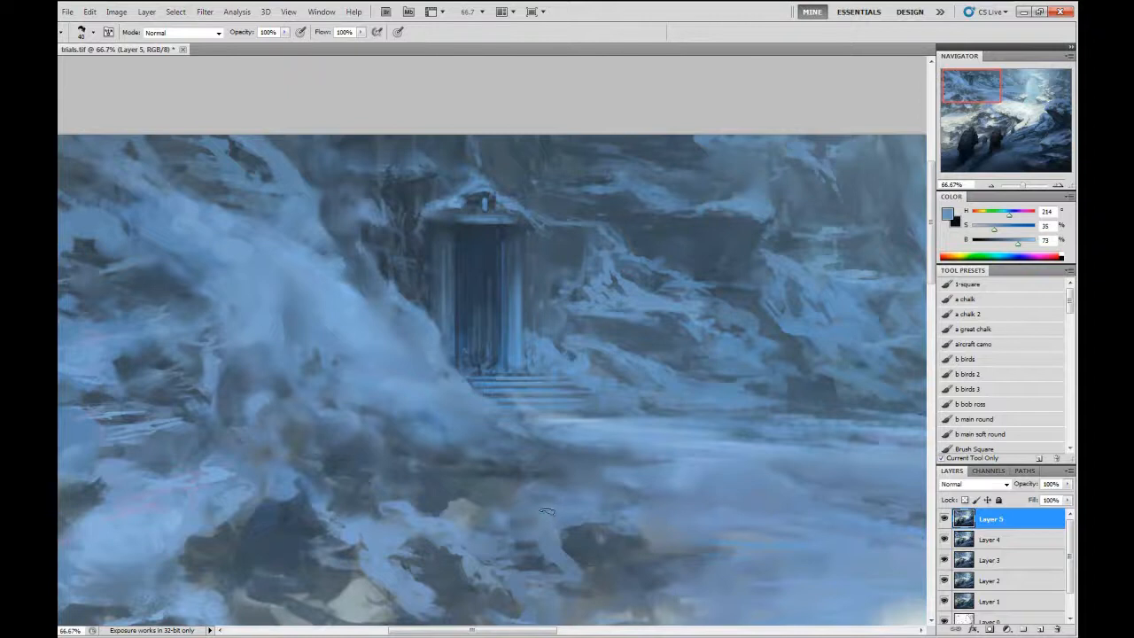
drag(654, 505, 547, 511)
key(r)
key(b)
alt+click(546, 510)
alt+click(546, 510)
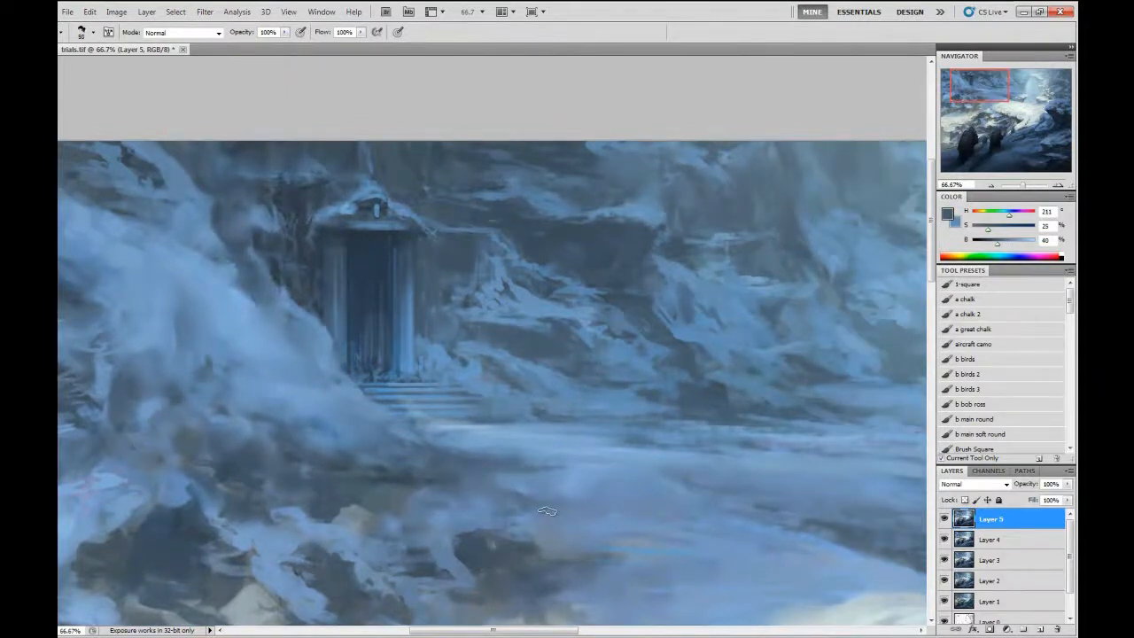
alt+click(546, 511)
alt+click(546, 511)
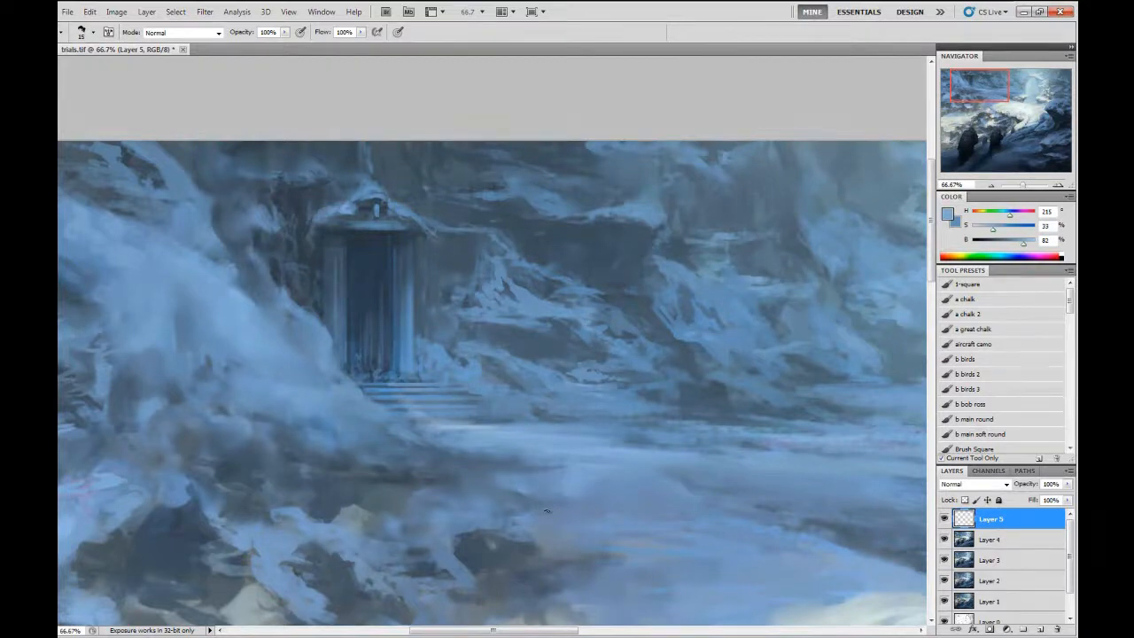
- Compare the whole painting with and without the last stroke by toggling its undo
key(ctrl+minus)
key(ctrl+minus)
key(ctrl+minus)
key(ctrl+z)
key(ctrl+z)
key(ctrl+z)
key(ctrl+z)
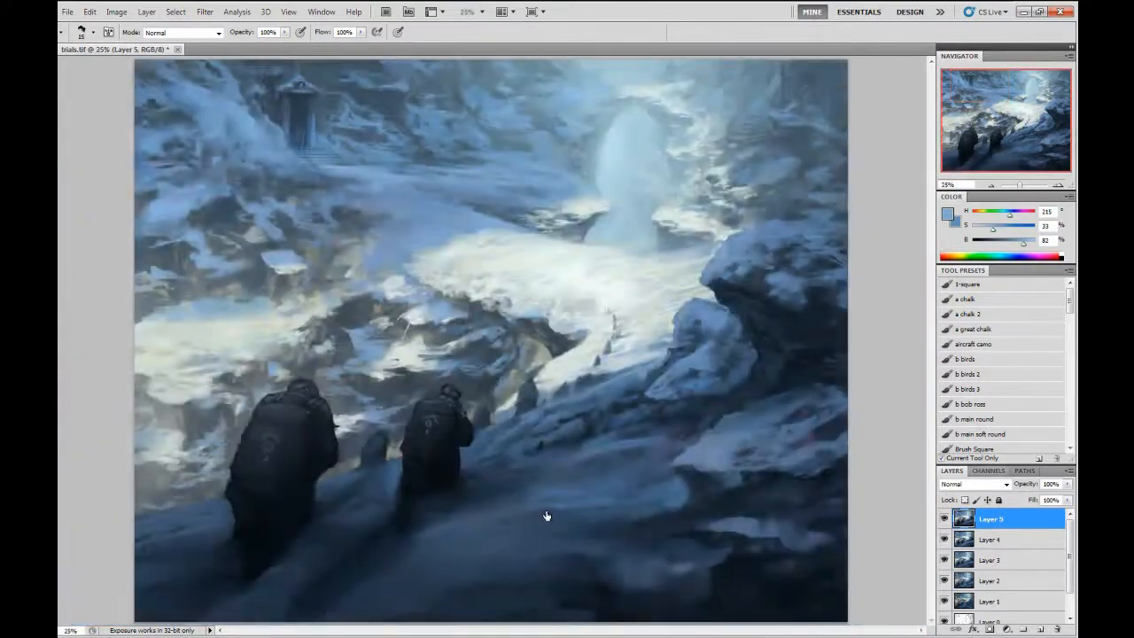
- Add snow strokes to the slope left of the doorway in sampled blues
key(ctrl+plus)
key(ctrl+plus)
key(ctrl+plus)
key(r)
key(b)
alt+click(546, 511)
drag(547, 511, 566, 557)
click(271, 309)
alt+click(429, 266)
- Build up the edges and shadowed rocks of the snow slope beside the doorway with strokes in several brush sizes
key(])
key(])
click(314, 225)
key([)
key([)
mouse_move(322, 249)
mouse_down()
mouse_move(321, 310)
mouse_move(232, 377)
mouse_move(145, 413)
mouse_up()
key([)
key([)
mouse_move(310, 275)
mouse_down()
mouse_move(282, 251)
mouse_move(244, 260)
mouse_up()
key(r)
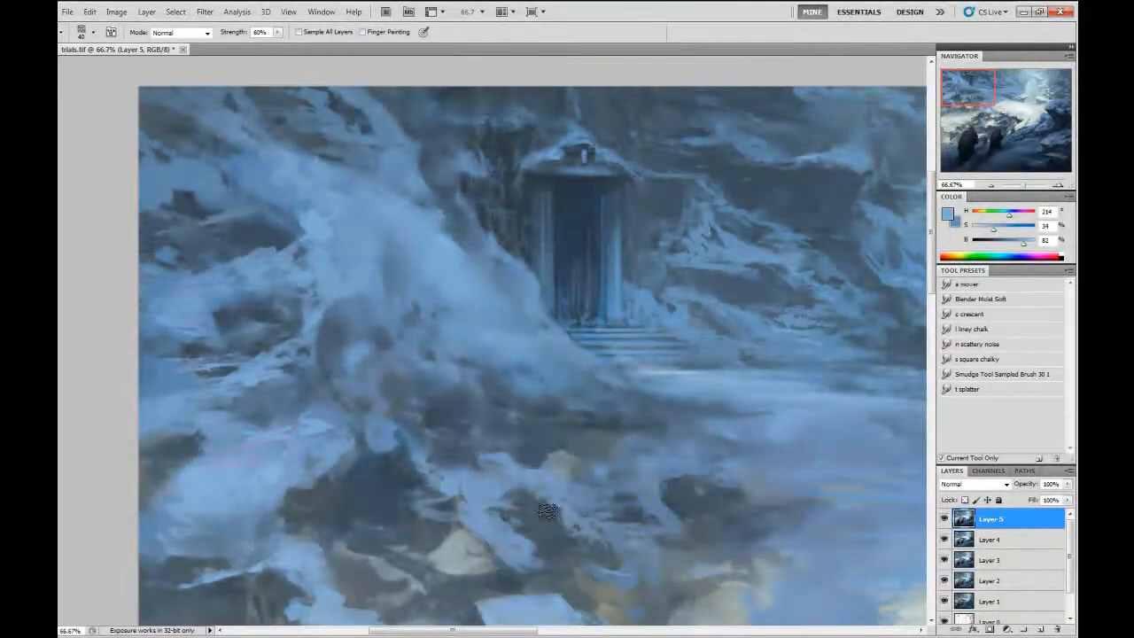
- Refine the base of the slope below the doorway in sampled light blue, blending the strokes with Smudge
key(b)
mouse_move(319, 358)
mouse_down()
mouse_move(372, 312)
mouse_move(394, 282)
mouse_move(386, 274)
mouse_up()
alt+click(395, 294)
key(r)
key(b)
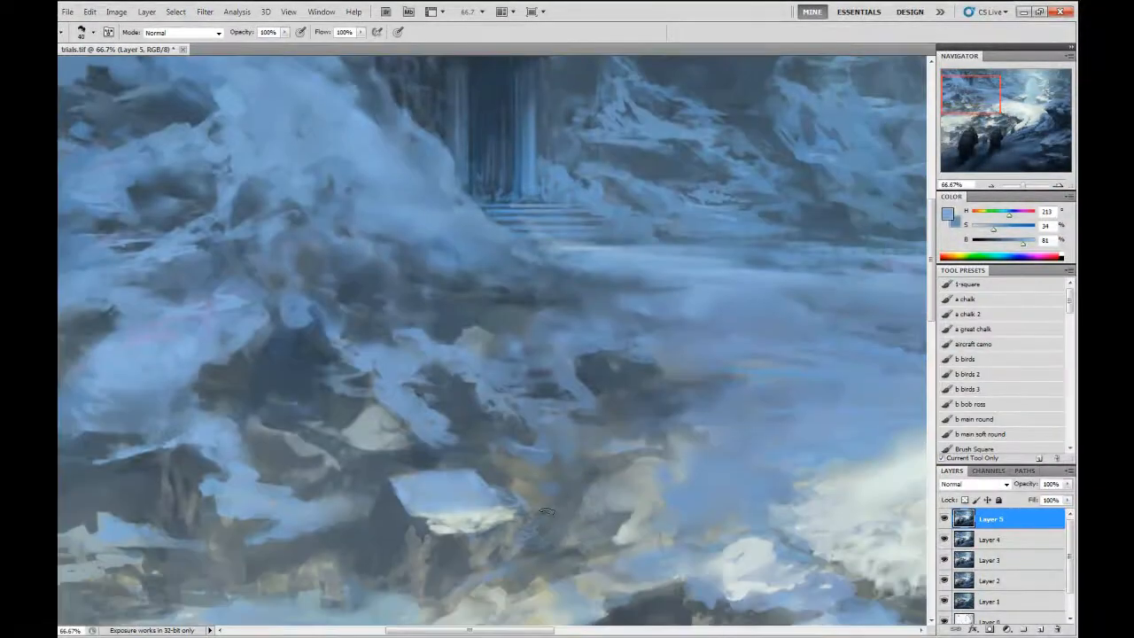
alt+click(547, 511)
alt+click(547, 509)
- Rework the rocks and snow patches below the doorway in a sampled dark blue-grey and a mid blue
key(ctrl+minus)
key(ctrl+minus)
key(ctrl+minus)
key(ctrl+minus)
key(ctrl+minus)
key(ctrl+plus)
key(ctrl+plus)
key(ctrl+plus)
key(ctrl+plus)
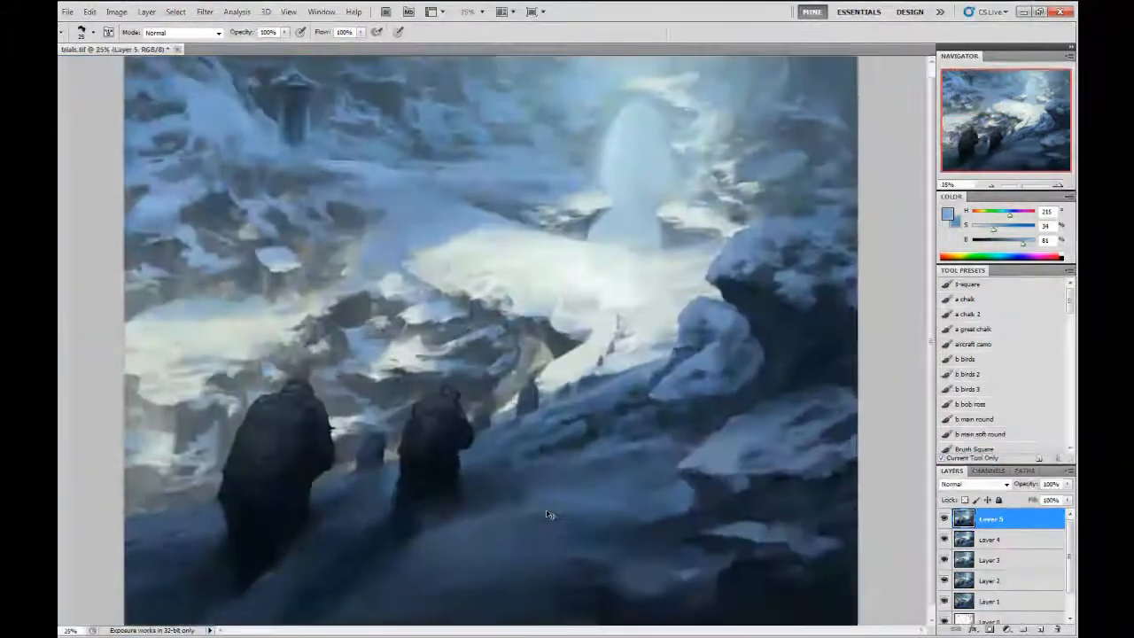
alt+click(547, 511)
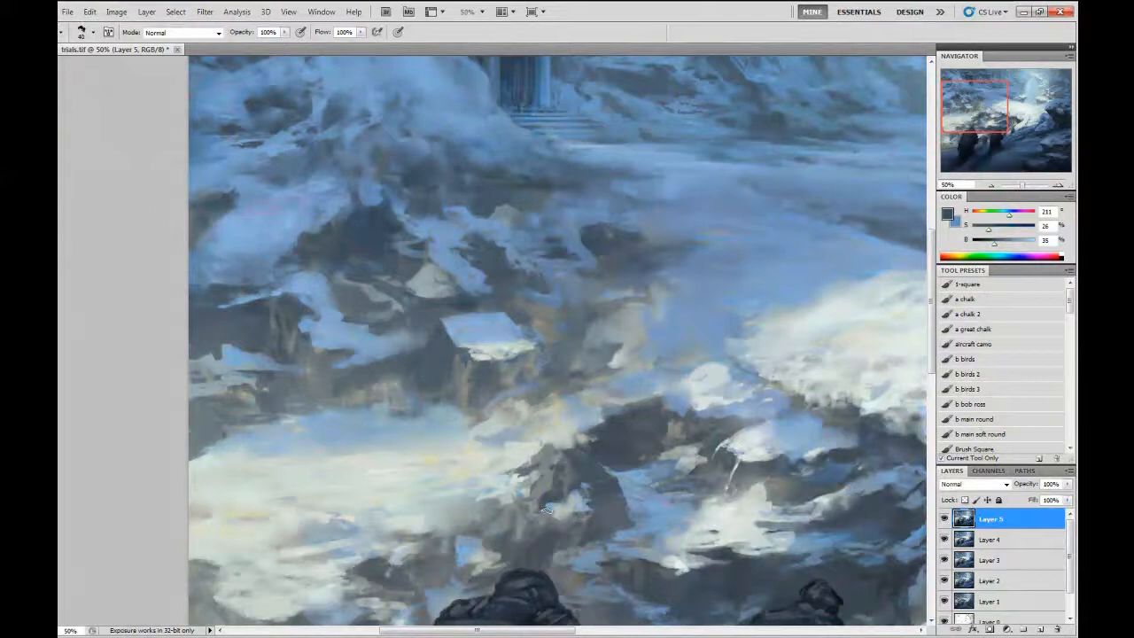
key(x)
alt+click(547, 510)
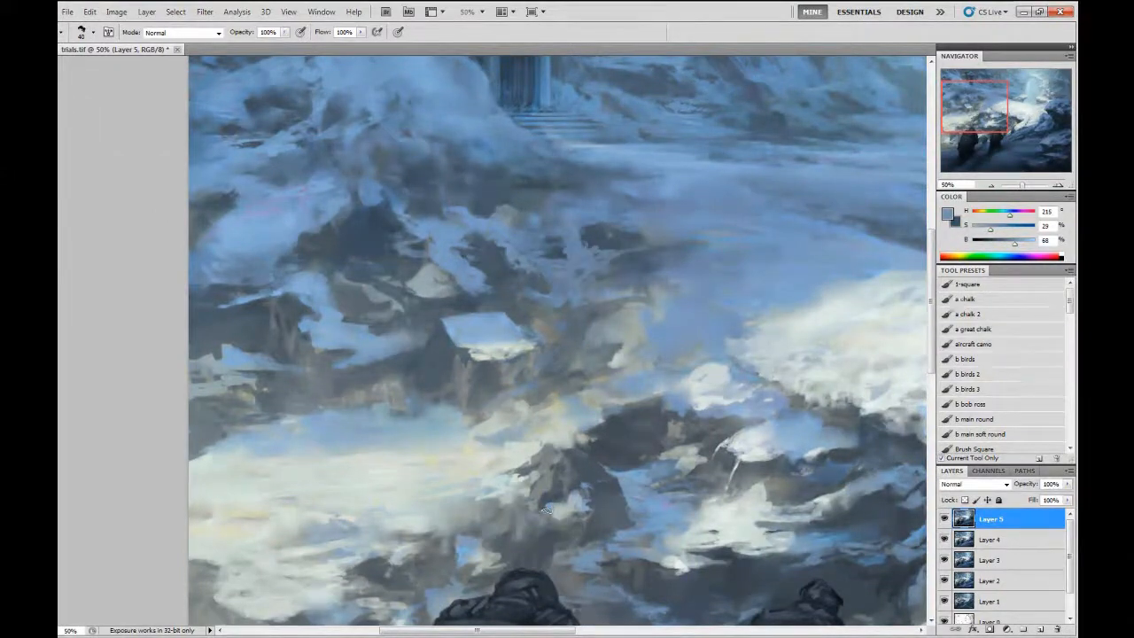
- Examine the mid-valley rocks and the two travellers up close and in the full painting
key(r)
key(ctrl+minus)
key(ctrl+minus)
key(ctrl+minus)
key(ctrl+plus)
key(ctrl+plus)
key(ctrl+plus)
drag(549, 515, 579, 430)
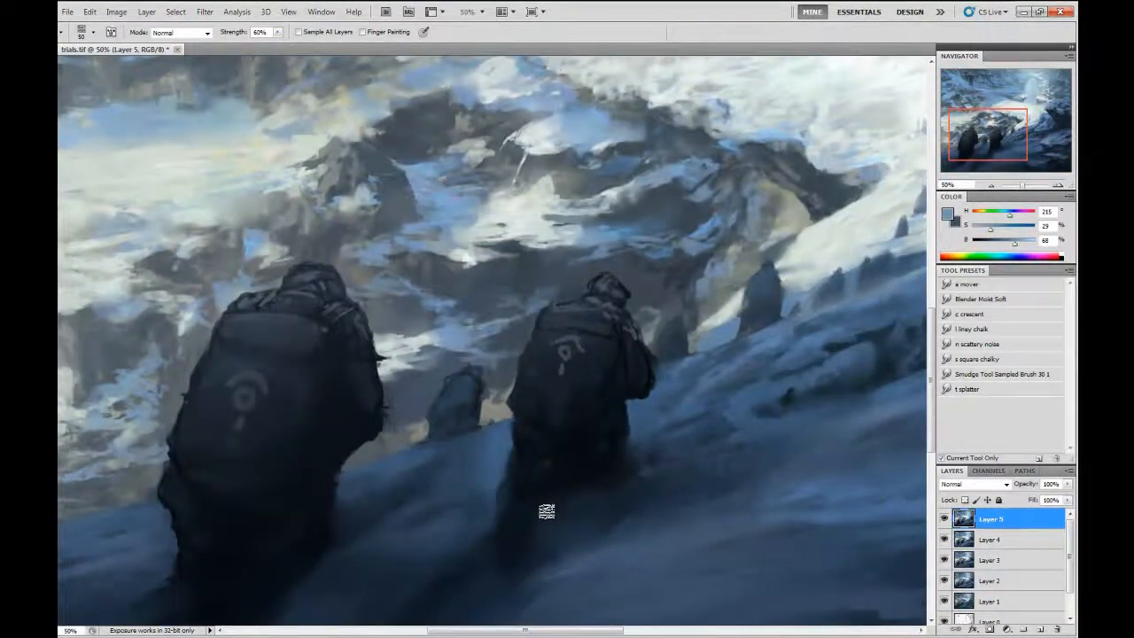
drag(546, 511, 793, 450)
mouse_move(547, 511)
mouse_down()
mouse_move(323, 571)
mouse_move(458, 527)
mouse_up()
key(ctrl+0)
- Paint broad strokes across the foreground snow slope in sampled dark blues with the brush enlarged to 175 pixels, blending with Smudge
key(b)
alt+click(535, 443)
alt+click(545, 510)
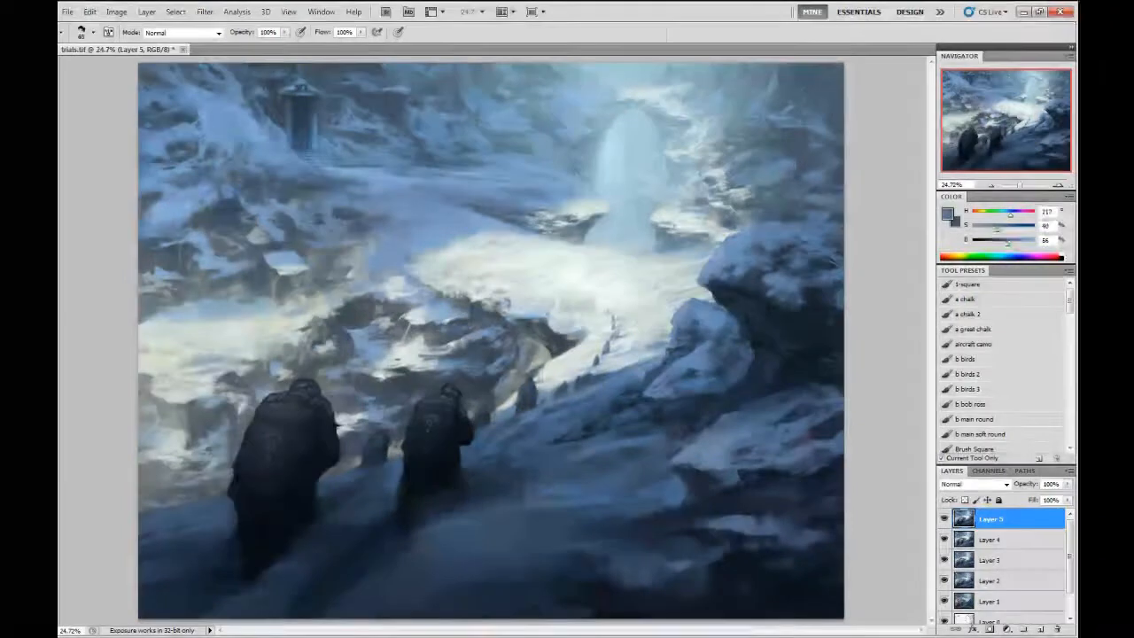
alt+click(546, 510)
key(])
key(])
key(])
key(])
key(])
key(])
key(])
key(])
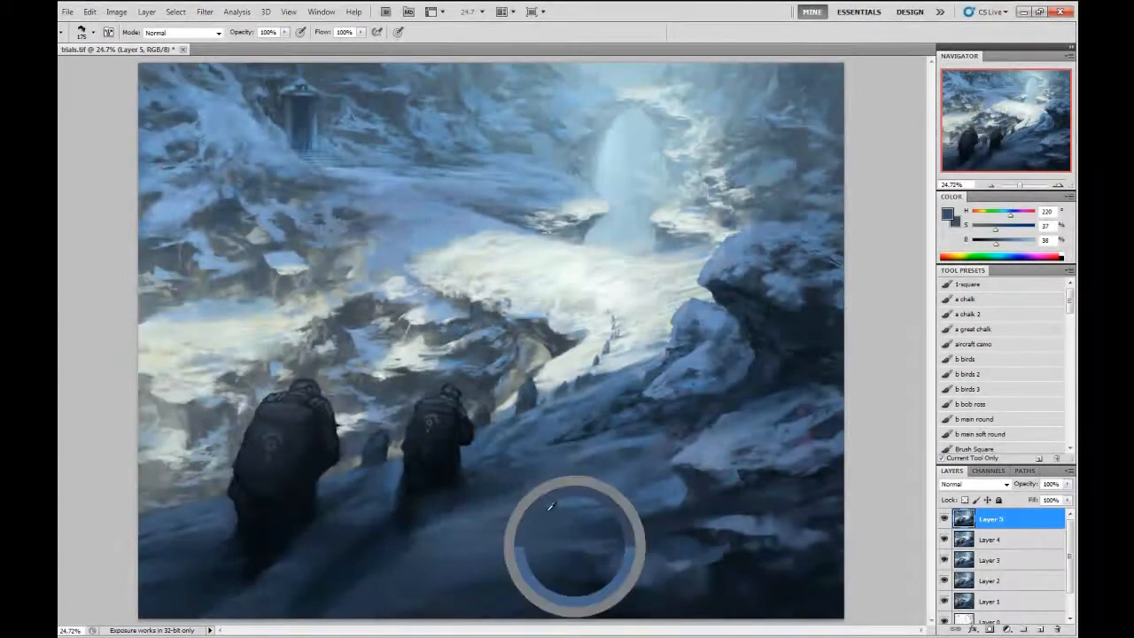
key(r)
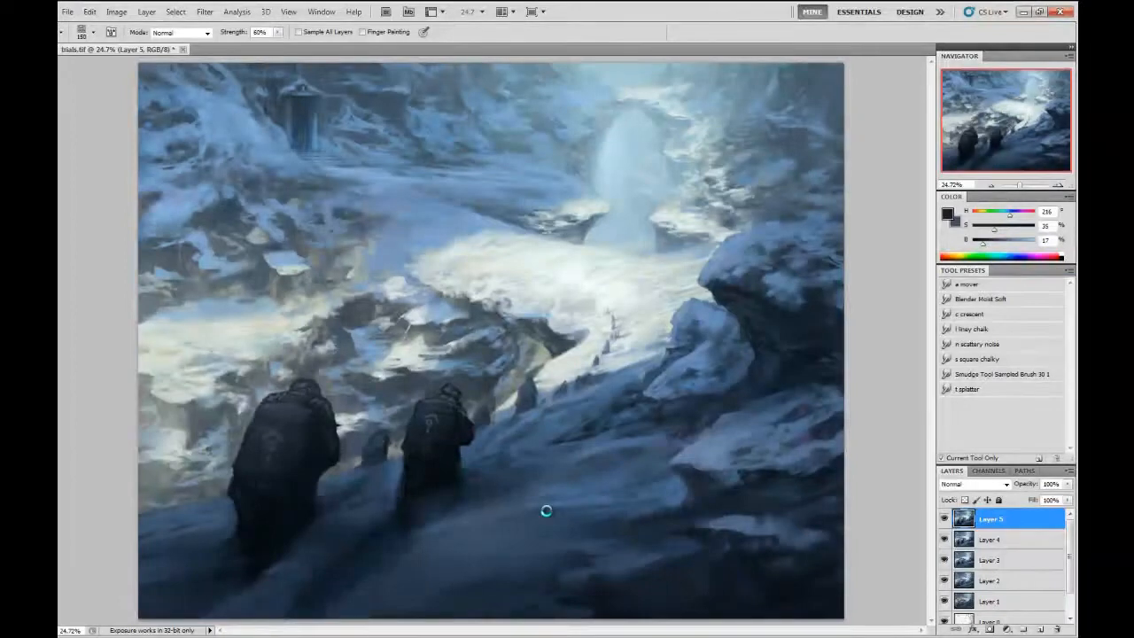
- Check the foreground change at reduced size by toggling its undo, and examine the mid-valley up close
key(ctrl+minus)
key(ctrl+minus)
key(ctrl+minus)
key(ctrl+plus)
key(ctrl+plus)
key(ctrl+z)
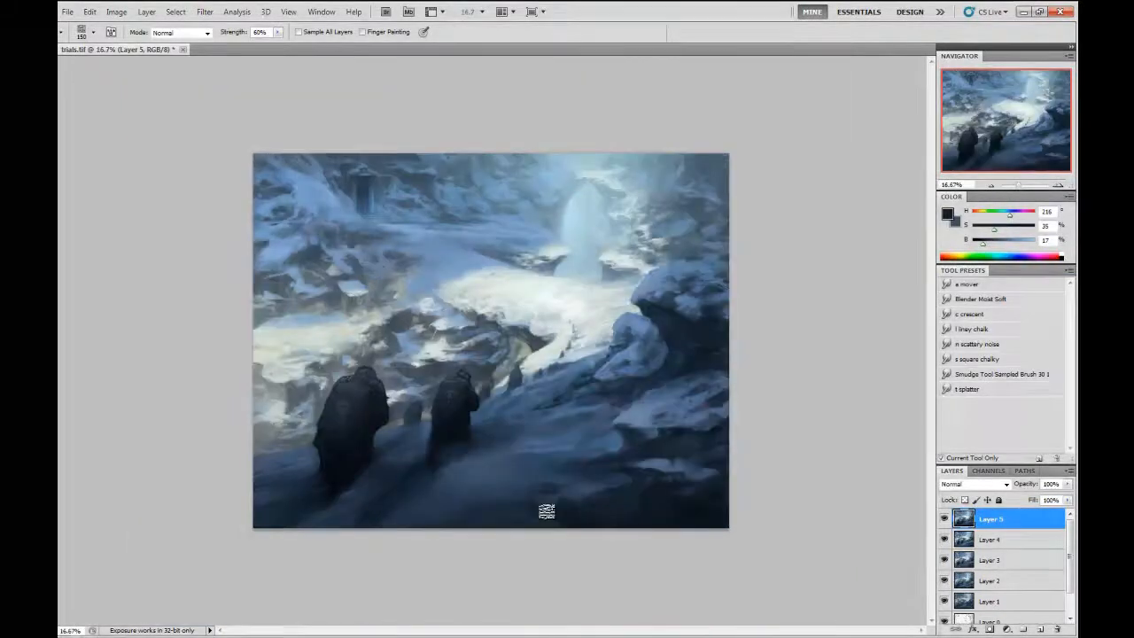
key(ctrl+plus)
key(ctrl+plus)
key(ctrl+plus)
key(ctrl+plus)
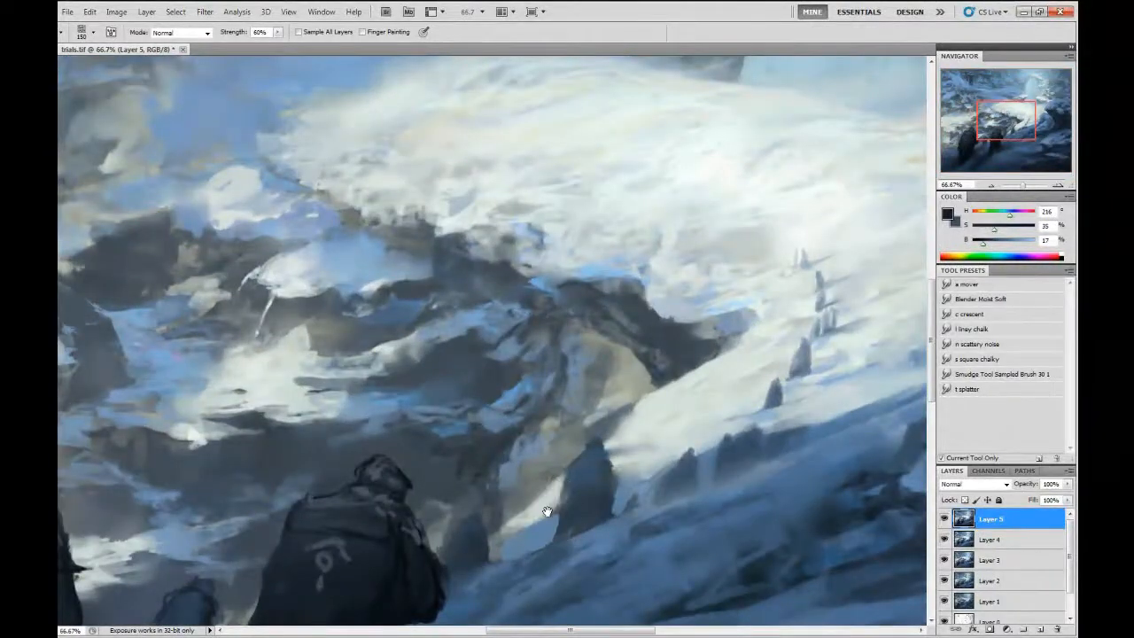
- Soften the snow around the two travellers with the Smudge tool reduced to about 30 pixels
drag(547, 511, 748, 268)
key([)
key([)
key([)
key([)
key([)
key([)
key([)
key([)
key([)
key([)
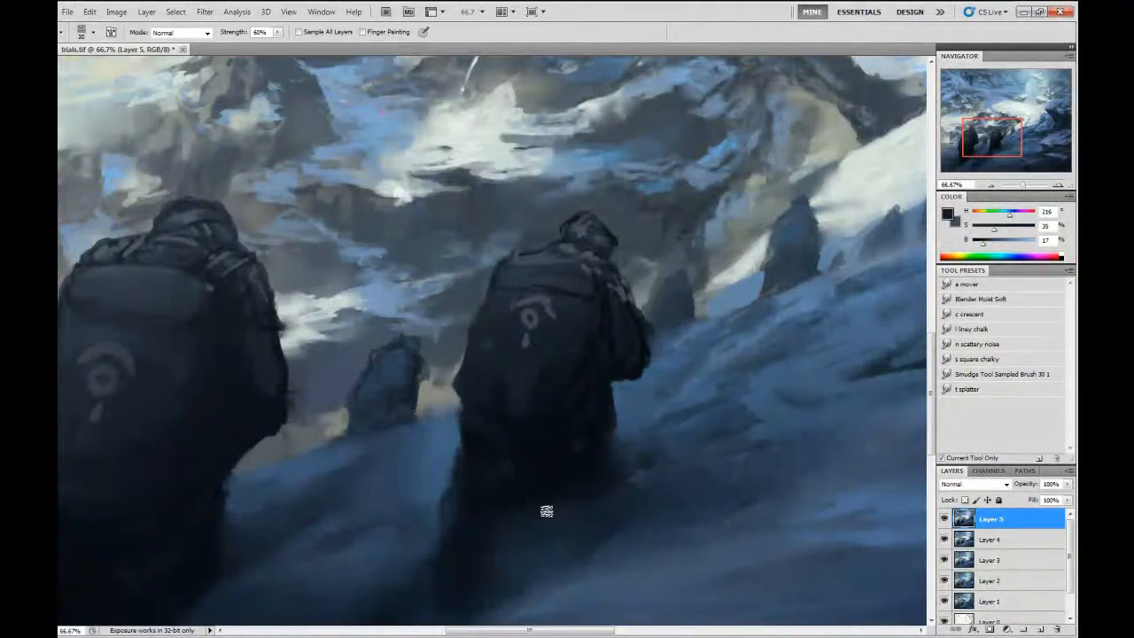
drag(546, 511, 671, 443)
key([)
key([)
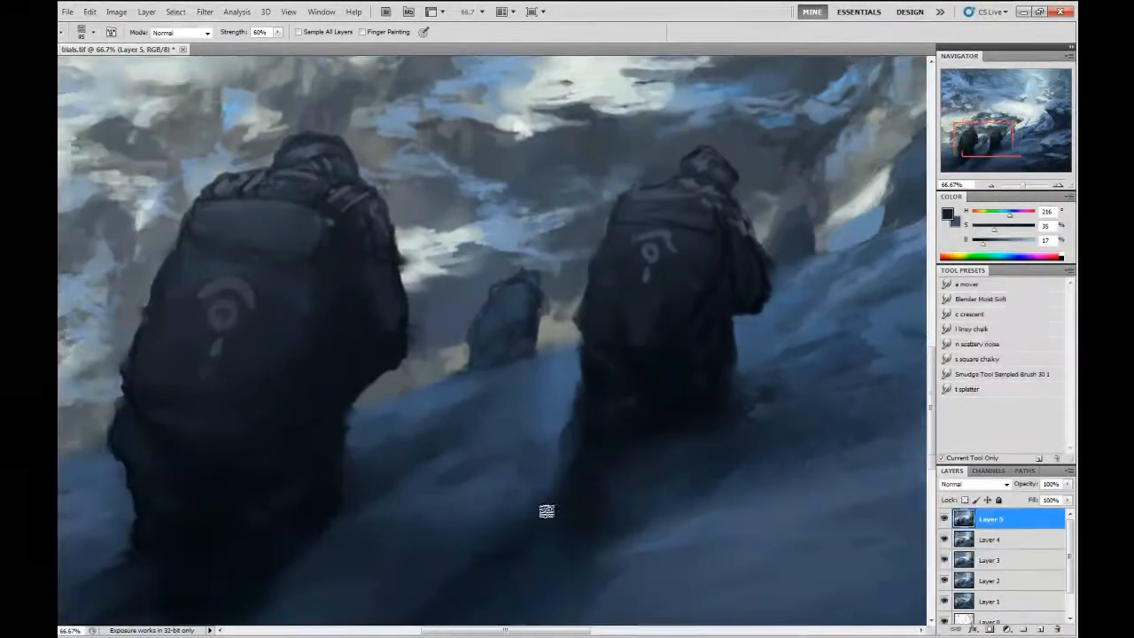
mouse_move(547, 511)
mouse_down()
mouse_move(333, 637)
mouse_move(236, 637)
mouse_up()
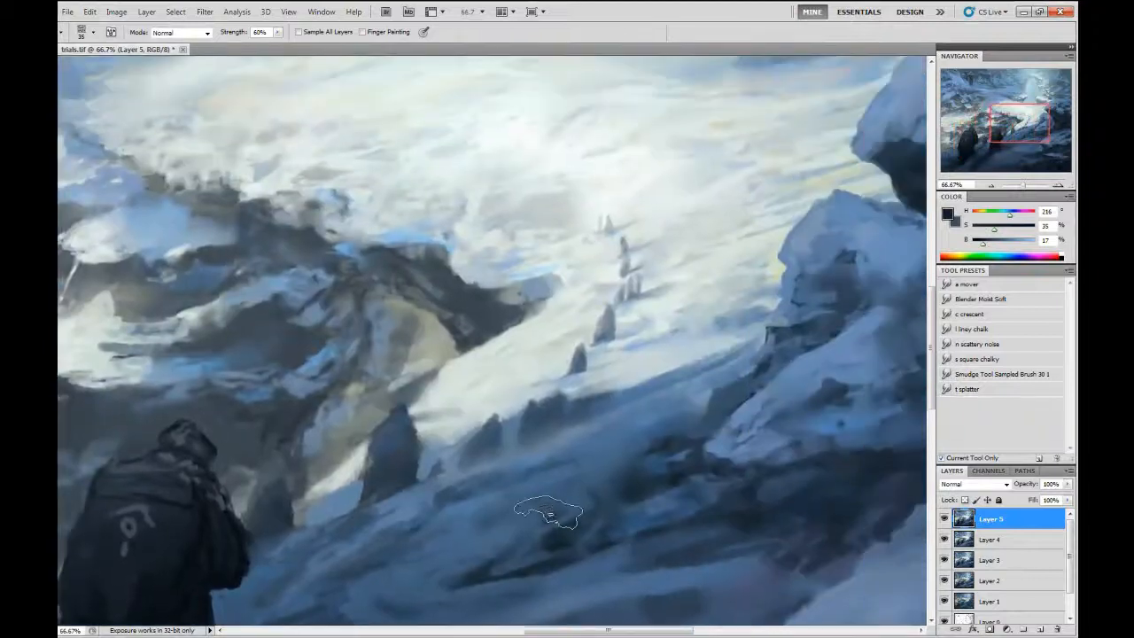
- Refine the distant line of figures on the sunlit snow with a small b main round brush in sampled pale greys
key(b)
alt+click(547, 516)
key([)
key([)
key([)
key([)
key([)
key([)
key([)
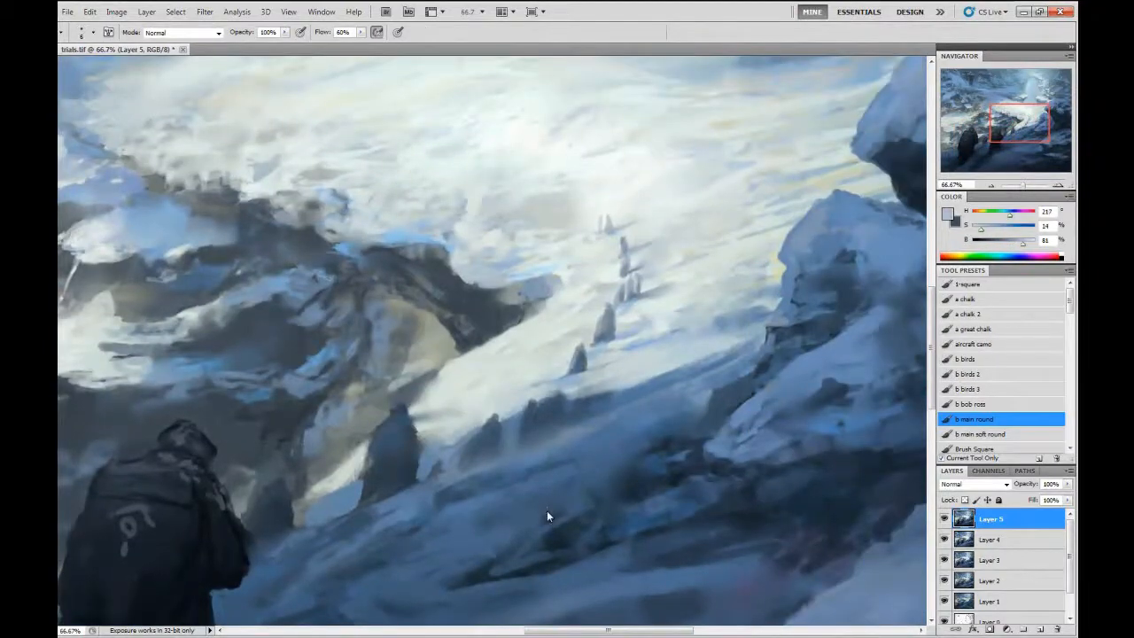
alt+click(546, 512)
key(bracketright)
key(bracketright)
key(bracketright)
key(bracketright)
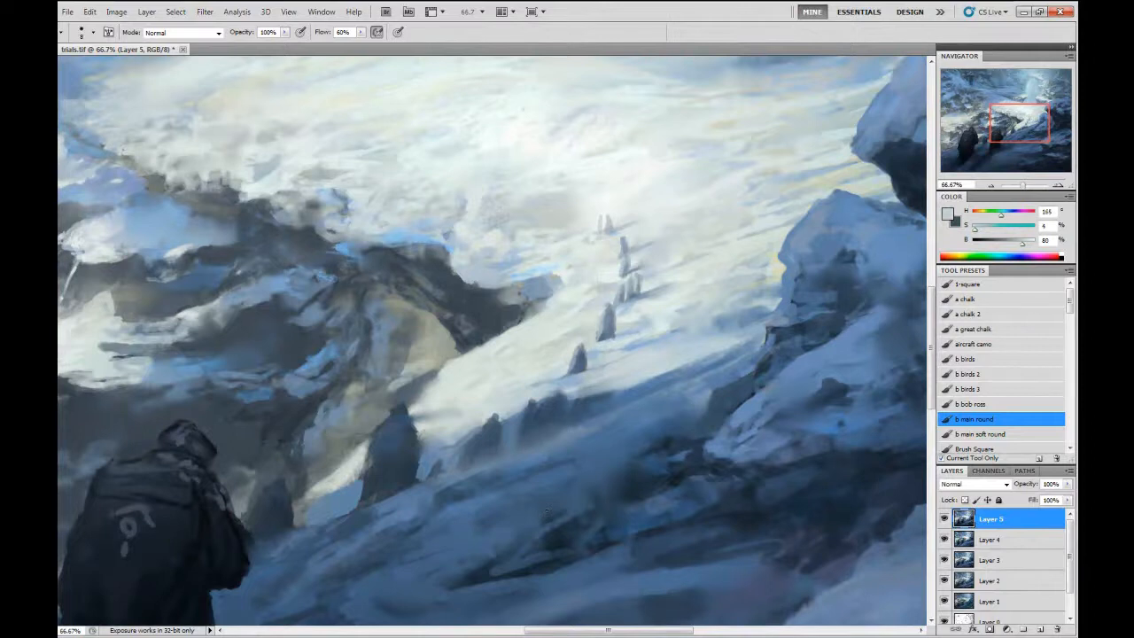
- Touch up the bright central snowfield with sampled near-white strokes and blend them with Smudge
alt+click(531, 209)
drag(535, 207, 483, 230)
key(r)
mouse_move(547, 511)
mouse_down()
mouse_move(666, 578)
mouse_move(618, 542)
mouse_move(803, 555)
mouse_move(688, 582)
mouse_move(779, 634)
mouse_up()
key(b)
alt+click(546, 508)
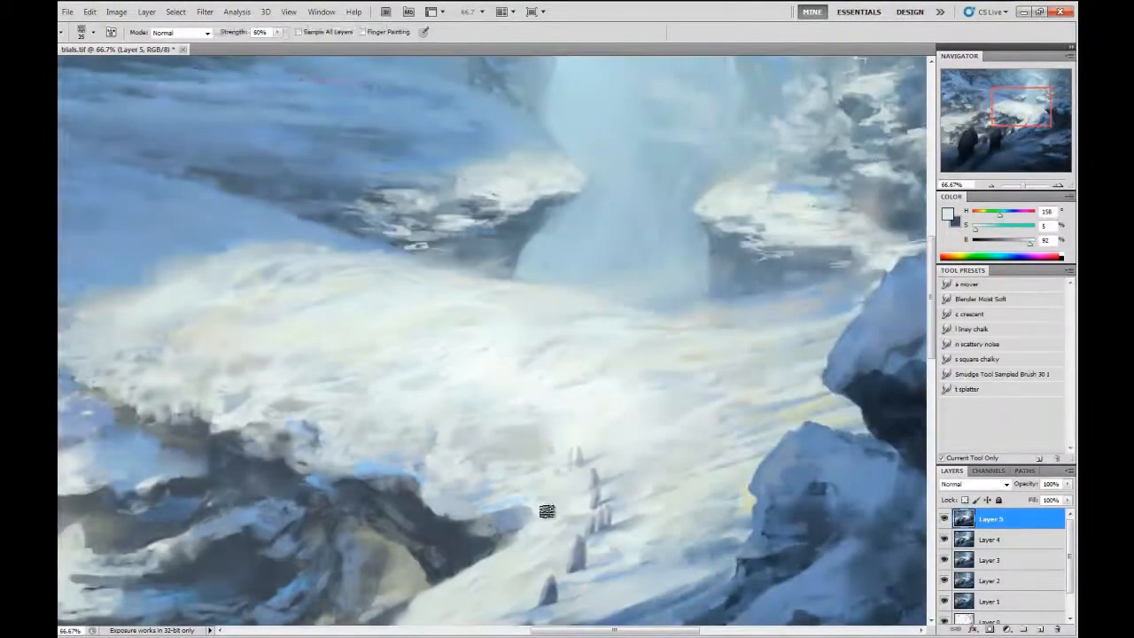
alt+click(546, 511)
- Review the full painting with Layer 5 hidden to compare the recent changes around the travellers
key(r)
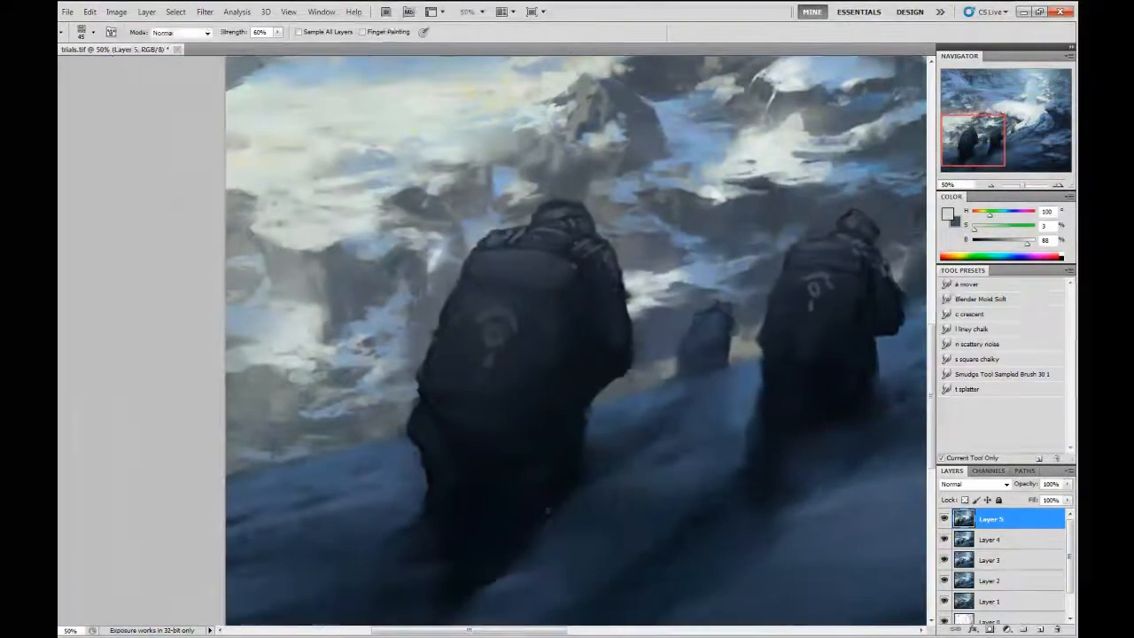
key(b)
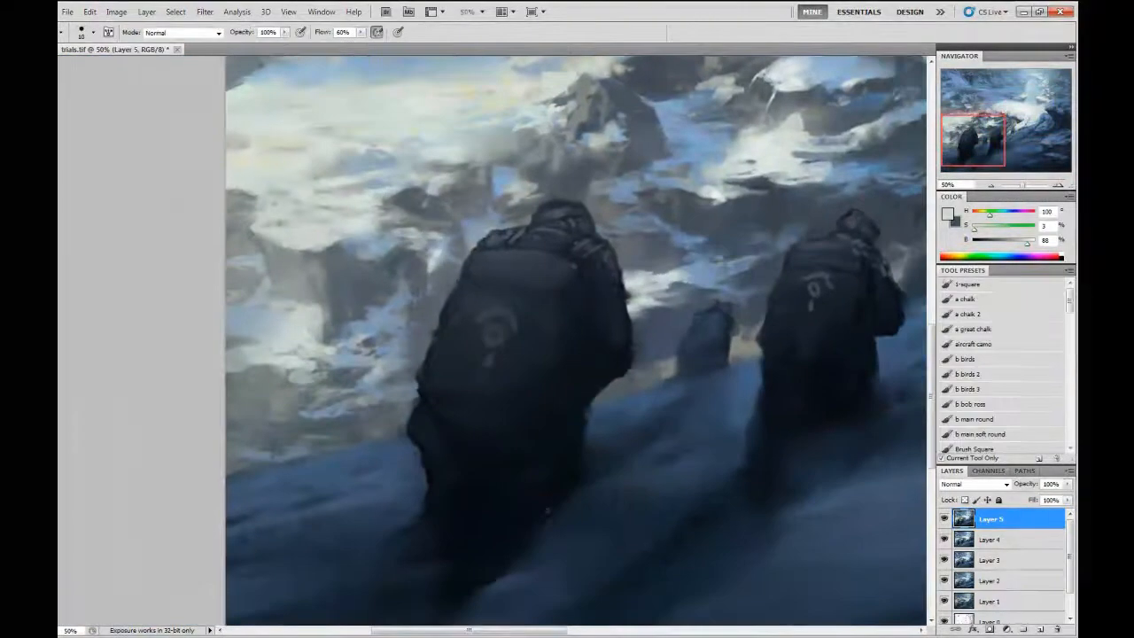
key(r)
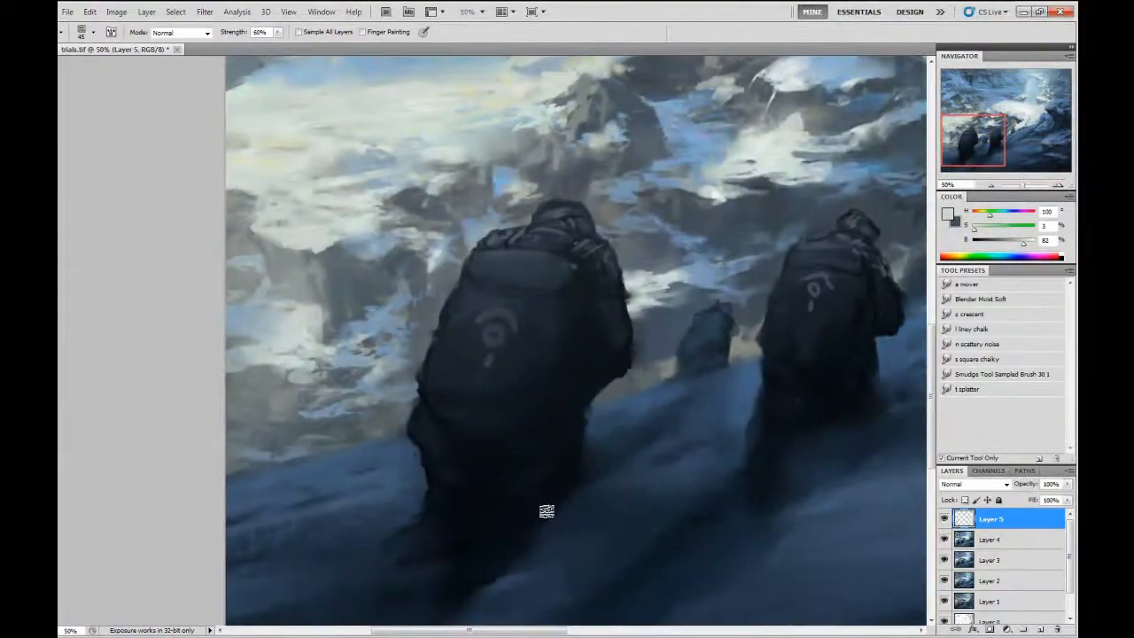
scroll(546, 511, down, 4)
scroll(545, 514, up, 1)
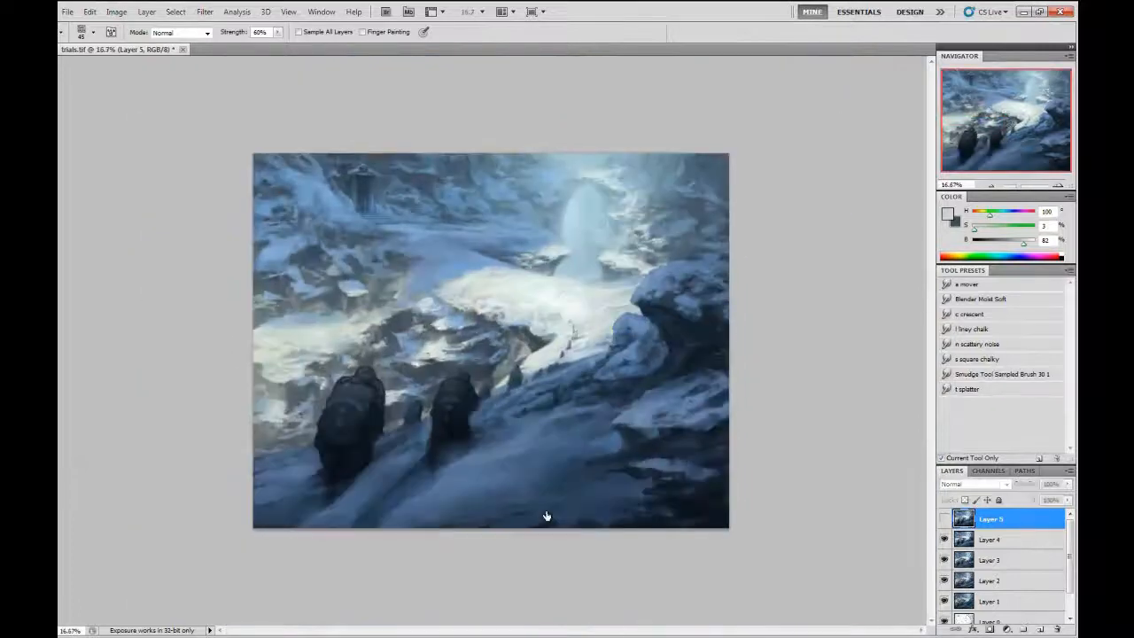
scroll(548, 512, up, 3)
- Refine the two travellers' backpacks and coats with a brush of about 25 pixels in sampled dark greys, blending with Smudge
key(b)
alt+click(549, 506)
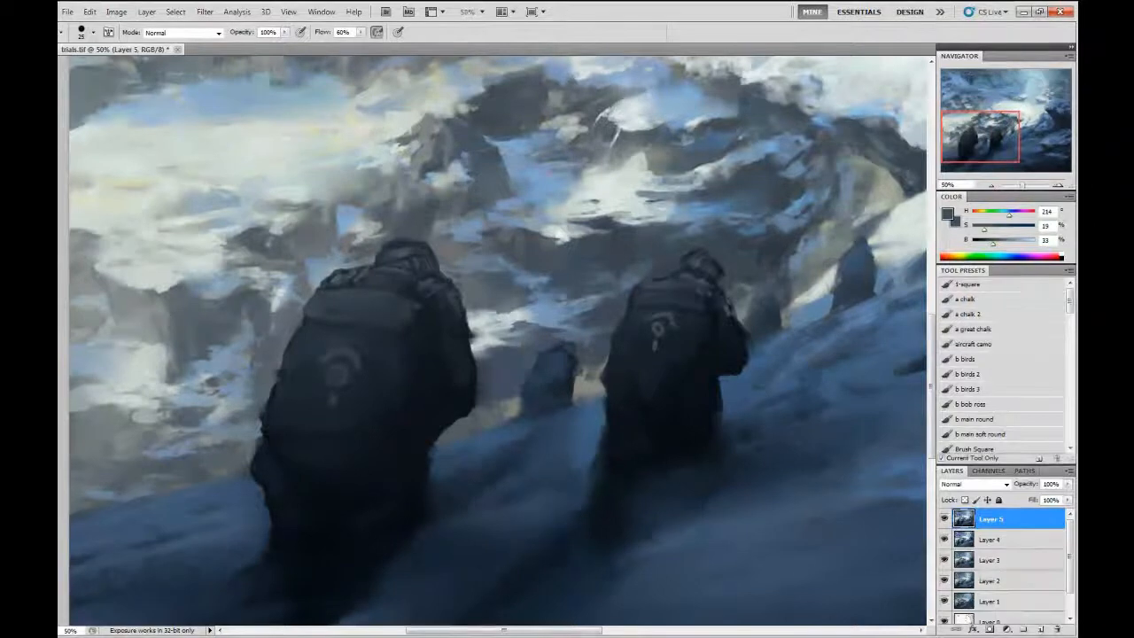
alt+click(550, 506)
alt+click(550, 505)
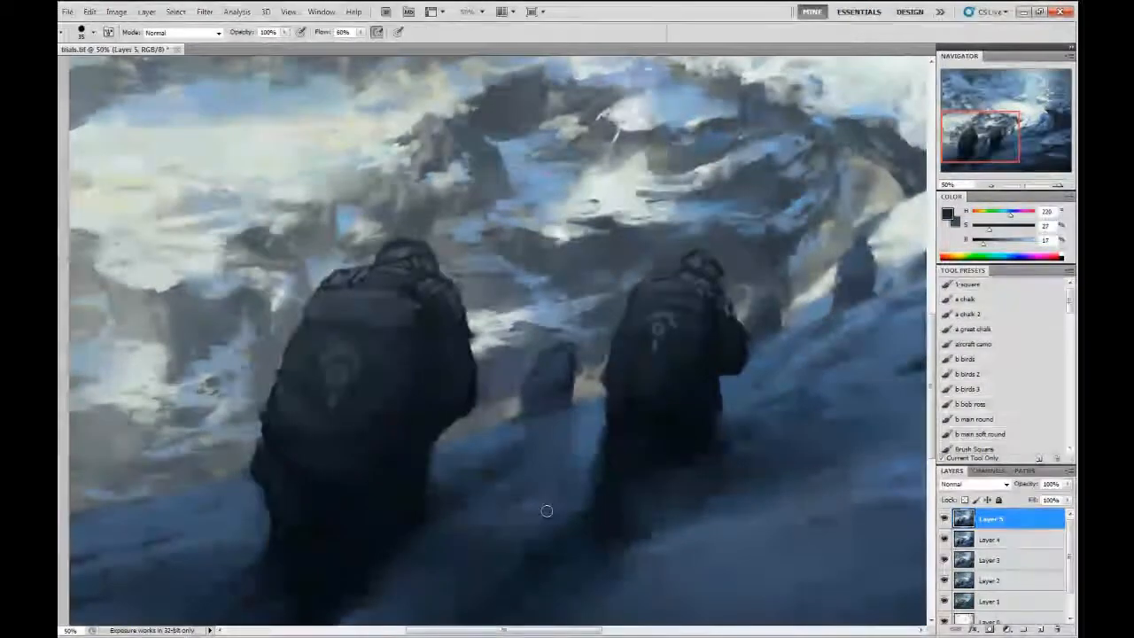
key(r)
key(b)
alt+click(547, 511)
alt+click(547, 511)
alt+click(547, 511)
alt+click(546, 511)
key(])
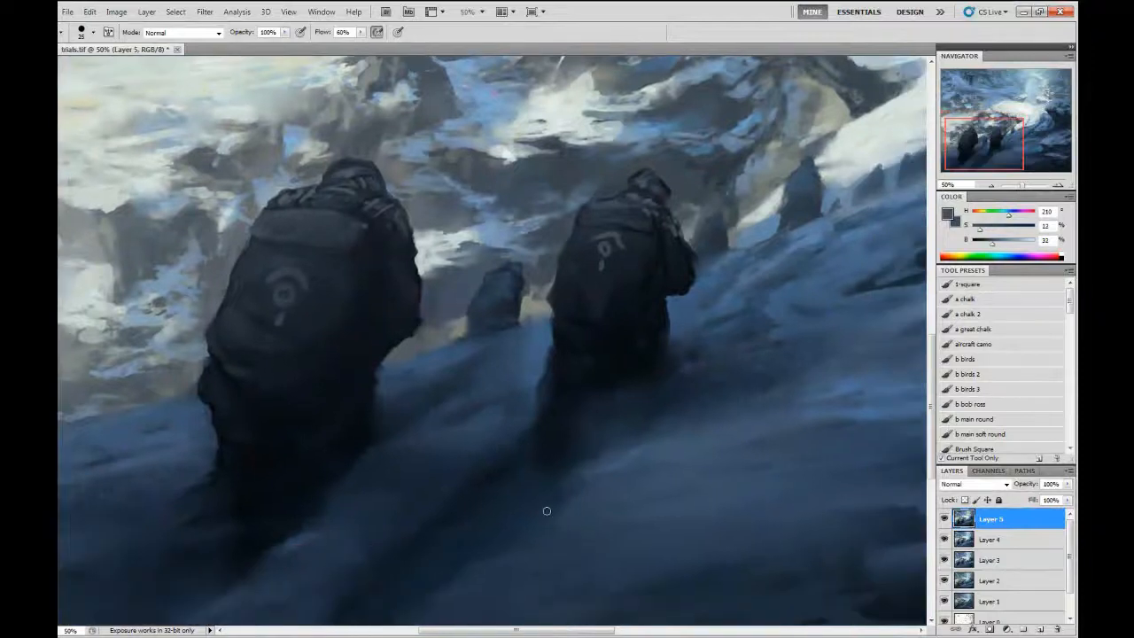
alt+click(547, 511)
- Soften and darken the two travellers' silhouettes with the b main soft round brush at about 100 pixels
key(ctrl+alt+shift+e)
drag(546, 511, 548, 584)
drag(1069, 300, 1069, 321)
click(1000, 405)
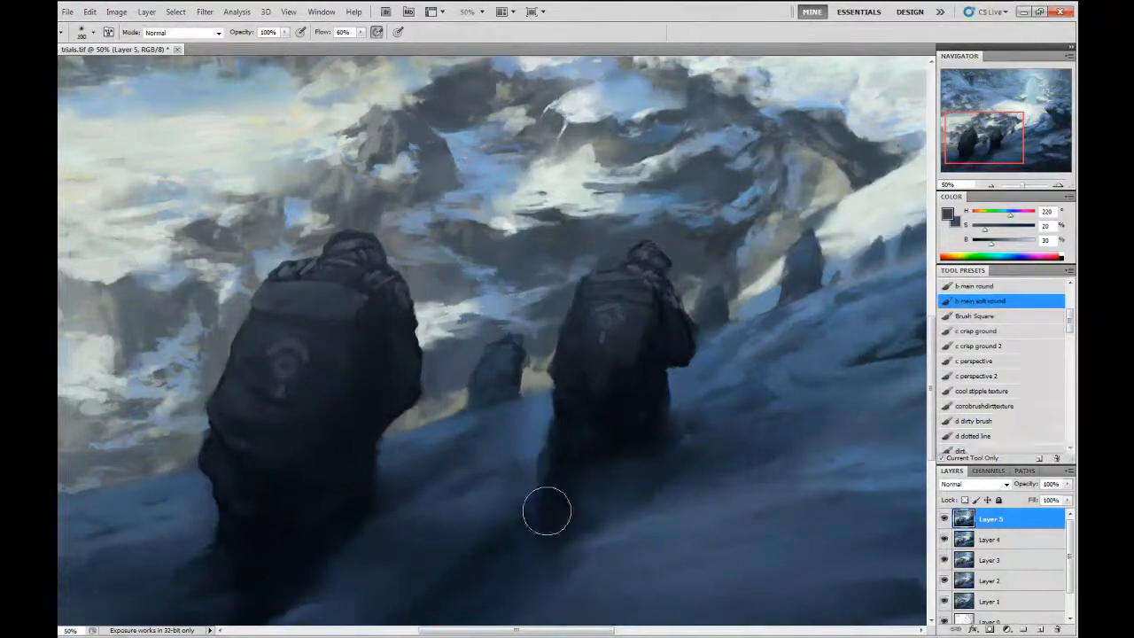
key(bracketleft)
key(bracketleft)
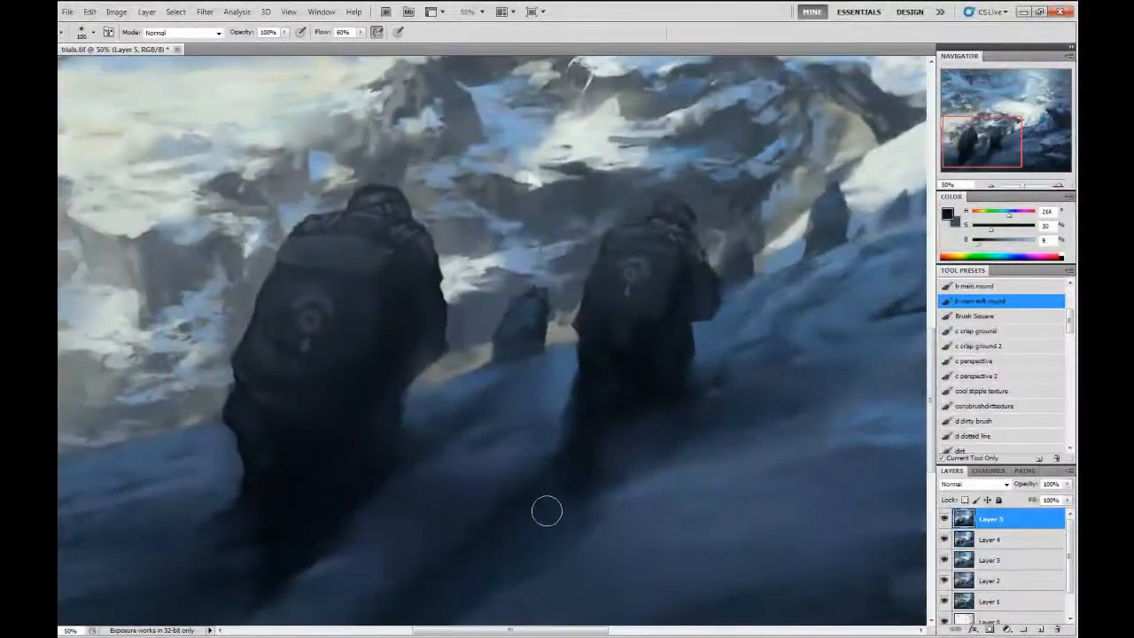
- Glaze sampled dark and mid blues over the travellers' legs and the surrounding snow with b main soft round, up to 200 pixels
alt+click(548, 510)
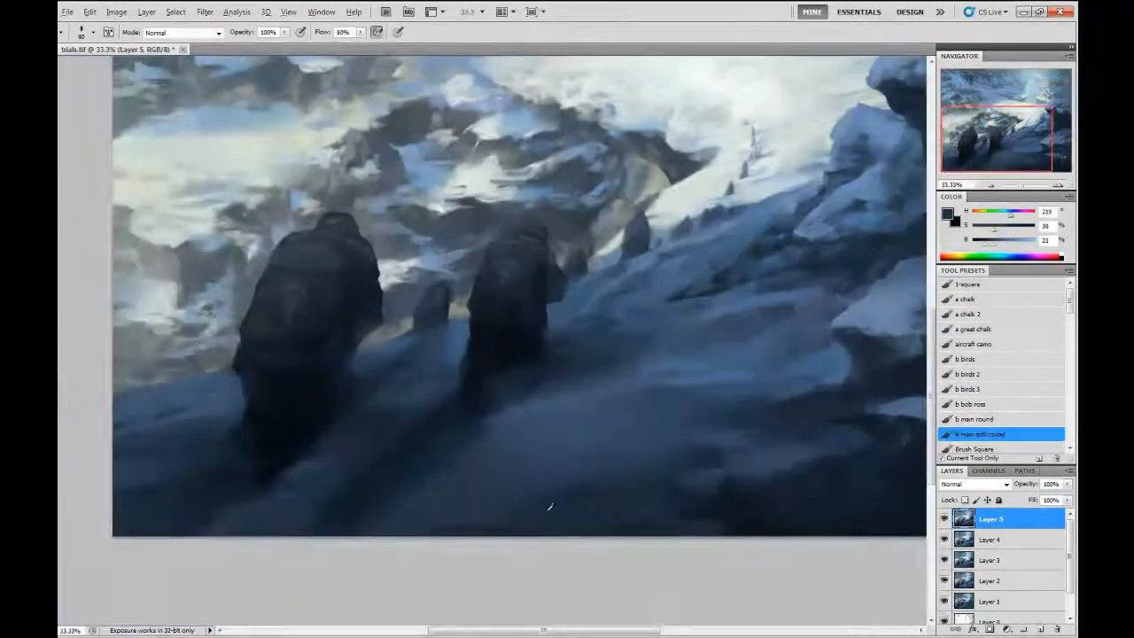
alt+click(546, 512)
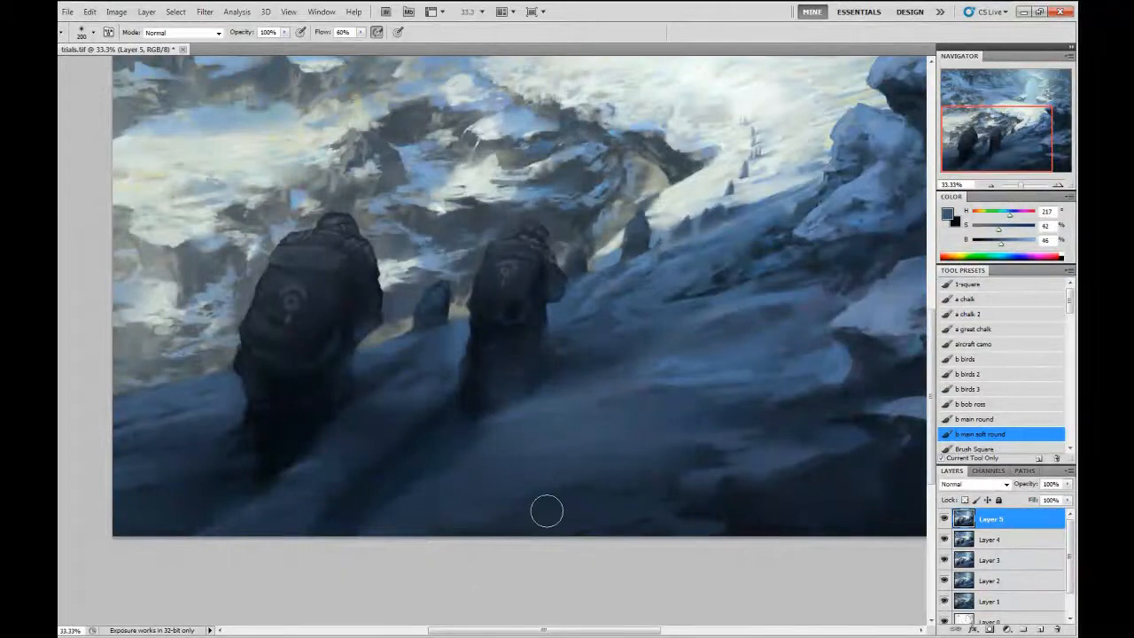
key(r)
key(b)
alt+click(546, 510)
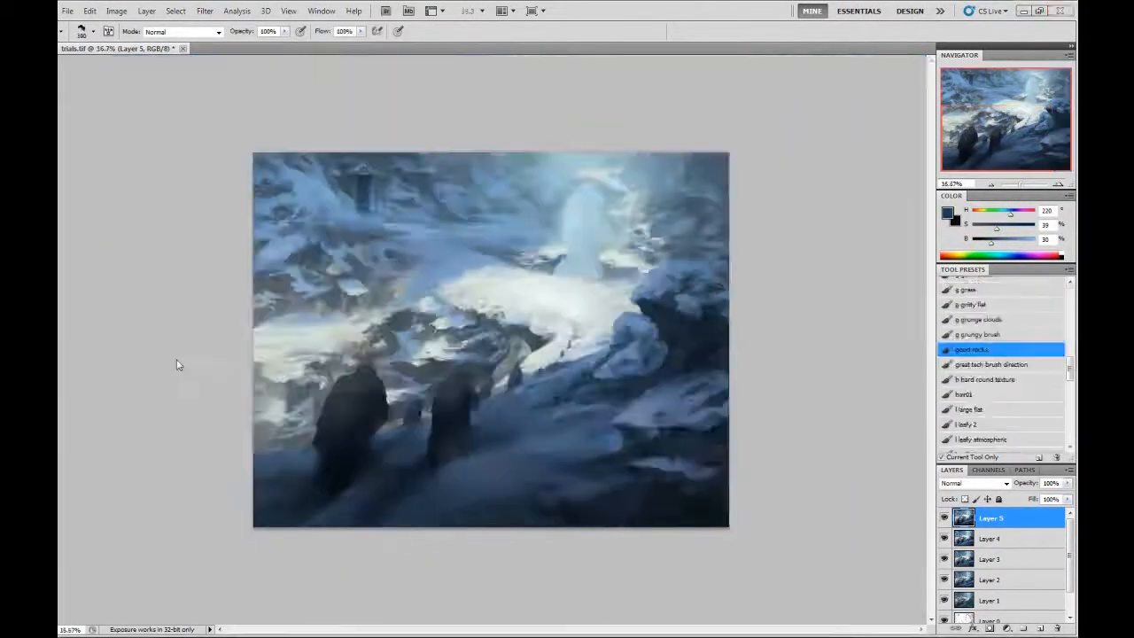
- Break up the dark foreground slope near the painting's lower edge with the good rocks brush in a sampled dark blue
key(ctrl+plus)
mouse_move(267, 492)
mouse_down()
mouse_move(513, 260)
mouse_move(439, 273)
mouse_up()
key(bracketleft)
key(bracketleft)
key(bracketleft)
key(bracketleft)
alt+click(228, 364)
key(bracketleft)
key(bracketleft)
key(bracketleft)
key(bracketleft)
drag(873, 328, 498, 347)
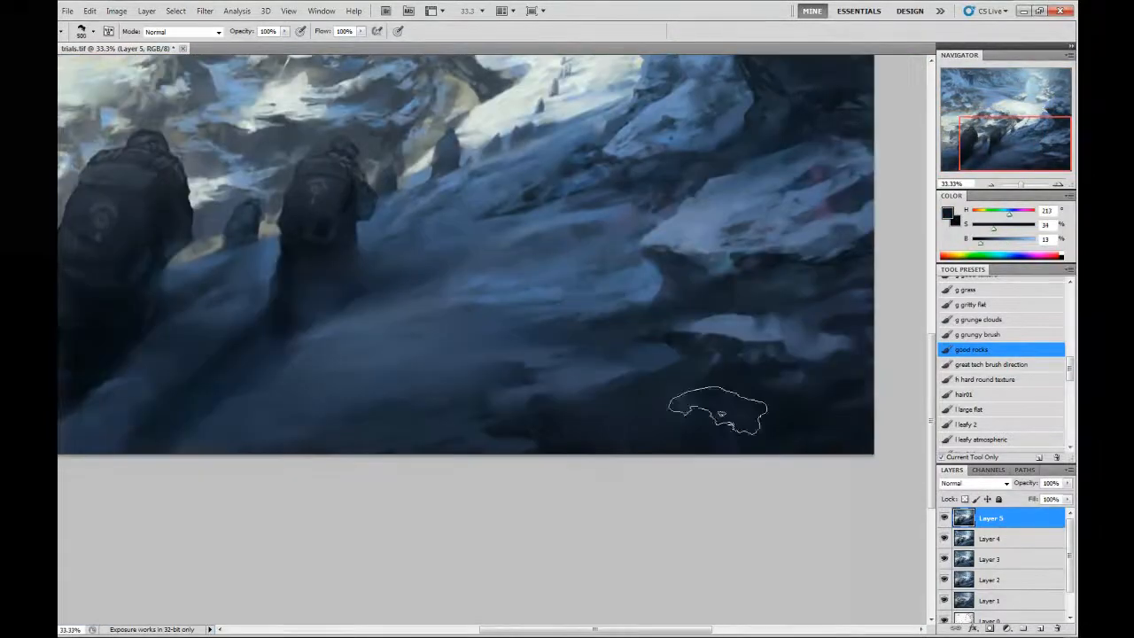
- Soften the foreground slope's shadows with the b main soft round brush, merge the new layer down and blend with Smudge
drag(1070, 368, 1069, 315)
click(979, 325)
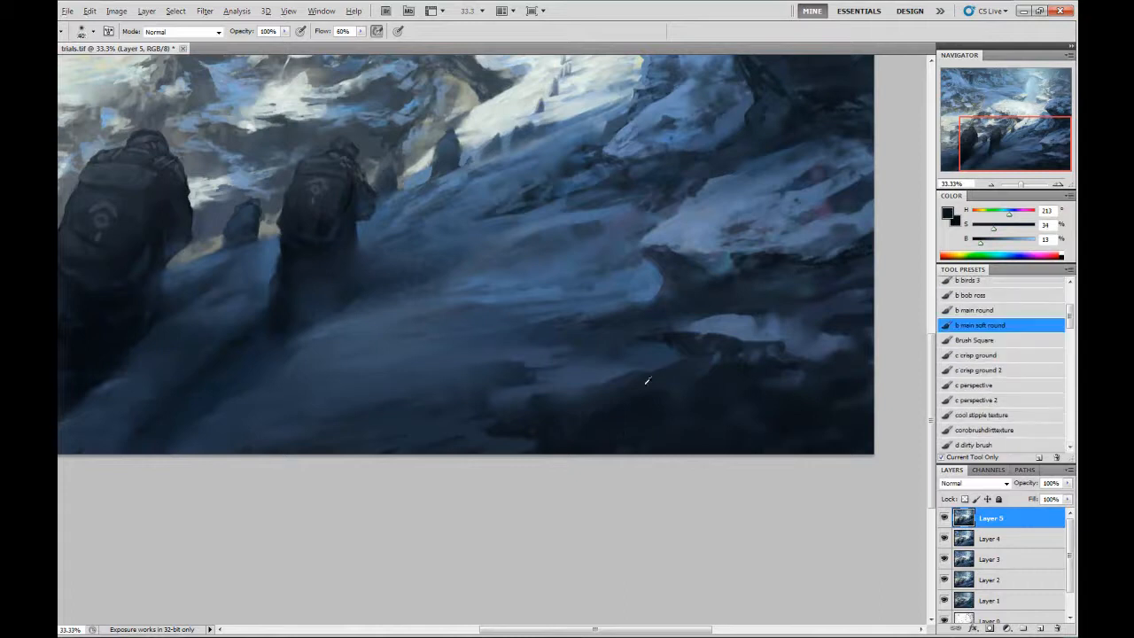
key(bracketright)
key(bracketright)
key(bracketright)
key(bracketright)
key(ctrl+alt+shift+n)
key(ctrl+e)
key(r)
key(b)
- Glaze sampled dark blues over the lower-right foreground rocks and the bottom edge with a larger soft round brush
alt+click(732, 371)
alt+click(774, 259)
alt+click(807, 391)
alt+click(849, 411)
key(bracketright)
key(bracketright)
key(bracketright)
key(bracketright)
key(bracketright)
drag(772, 387, 737, 414)
key(bracketleft)
drag(492, 433, 698, 433)
- Deepen the shadow beneath the overhanging right-hand cliff with the soft round brush at 700 down to 300 pixels
key(bracketright)
key(bracketright)
key(bracketright)
key(bracketright)
key(bracketright)
key(bracketright)
key(bracketleft)
key(bracketleft)
key(bracketleft)
key(bracketleft)
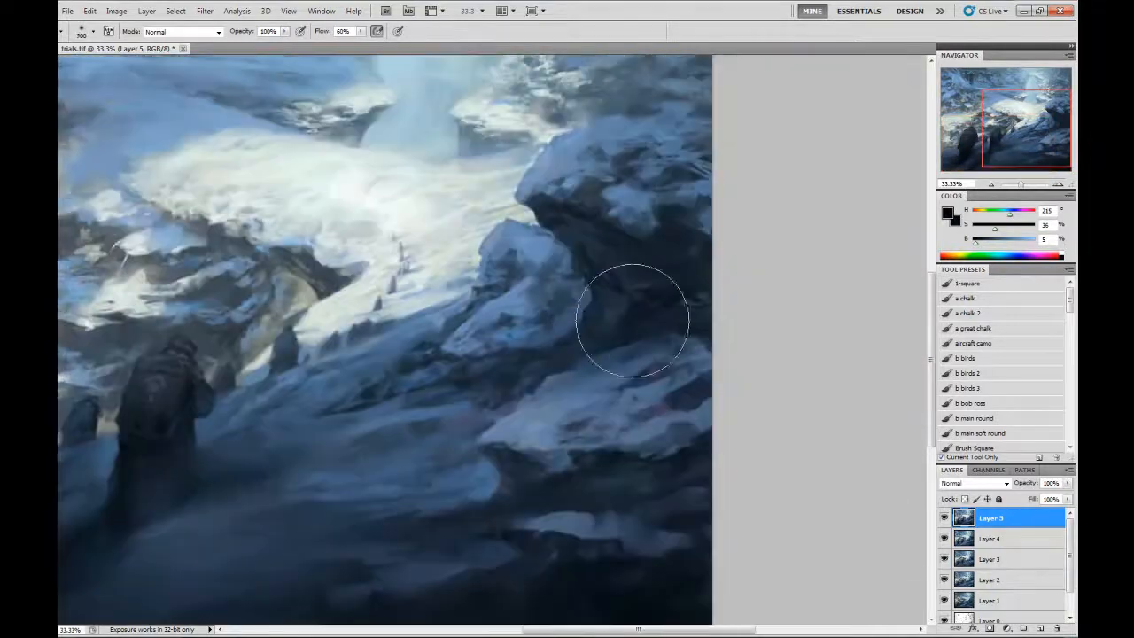
key(bracketleft)
key(bracketleft)
key(bracketleft)
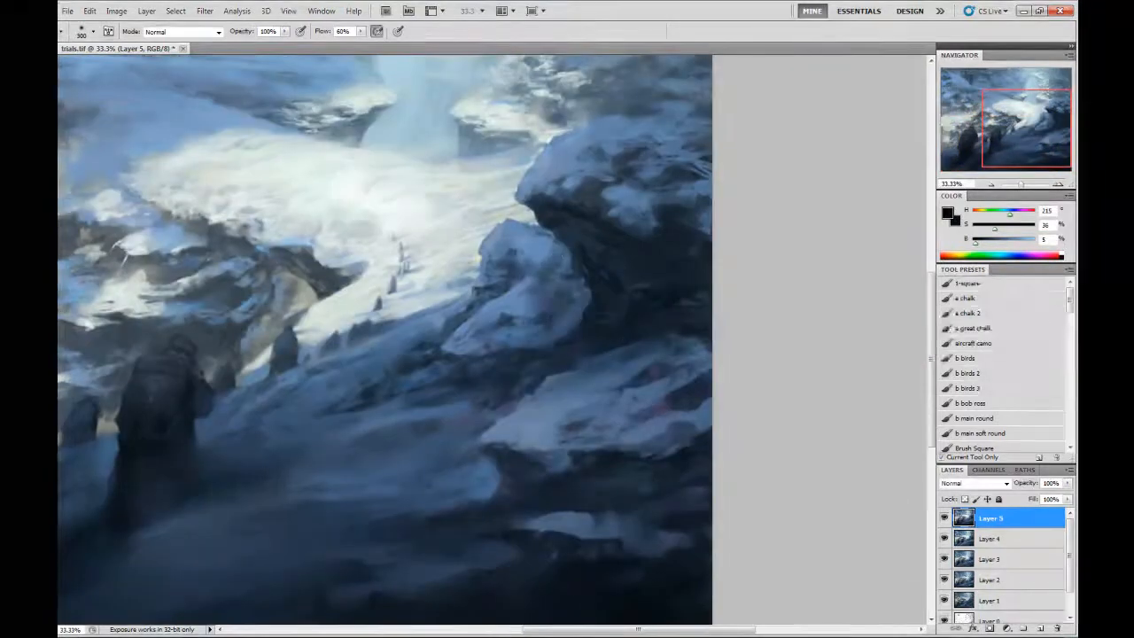
- Refine the area around the two travellers with Smudge and smaller brush strokes in sampled colours
key(r)
key(bracketleft)
key(bracketleft)
key(bracketleft)
key(b)
alt+click(332, 409)
key(bracketleft)
key(bracketleft)
key(bracketleft)
alt+click(345, 396)
key(r)
key(b)
- Clean up the nearer traveller's arm and the adjoining background with b main round at about 15 pixels in sampled tones
alt+click(416, 342)
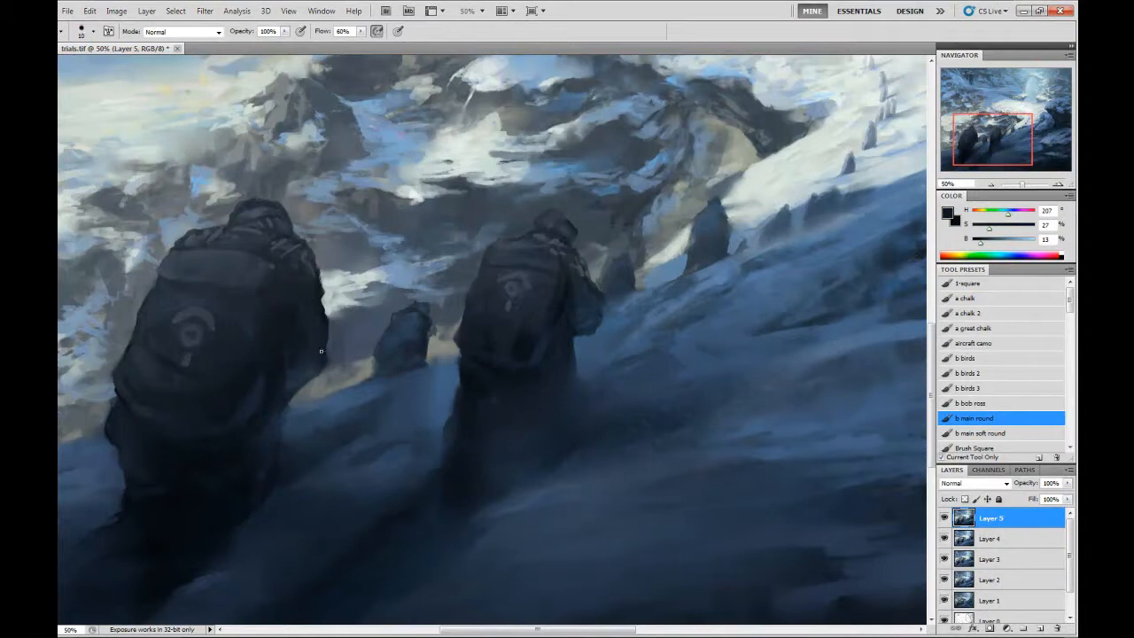
alt+click(341, 344)
key(bracketright)
alt+click(403, 277)
alt+click(361, 330)
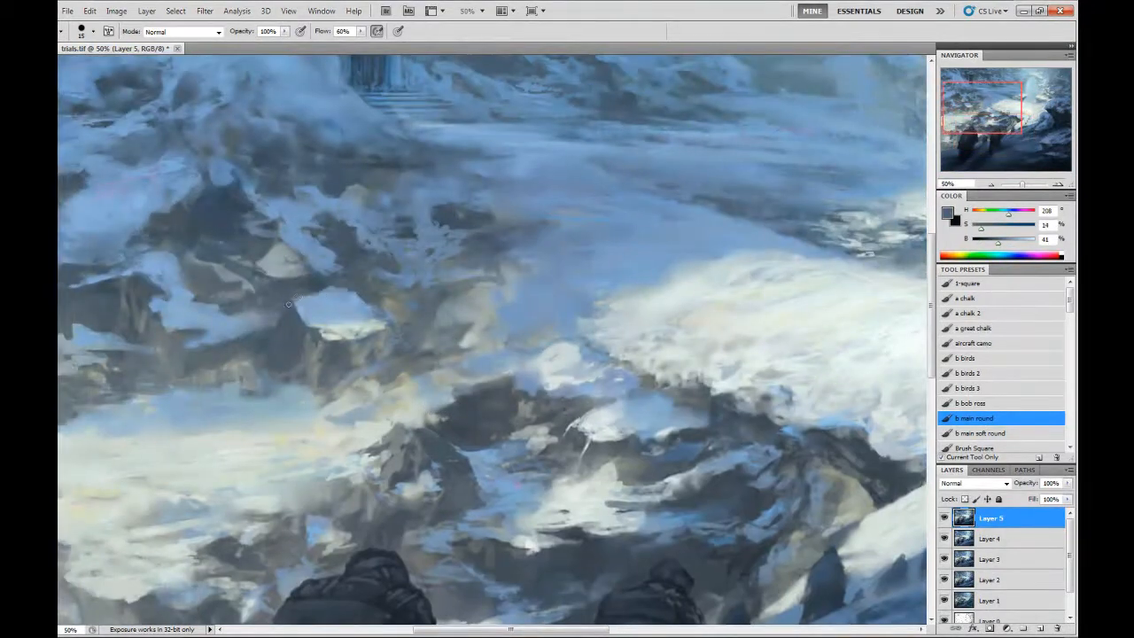
- Touch up the mid-valley rocks around the small snow patch with b main round in sampled greys and light blues
alt+click(303, 309)
alt+click(262, 328)
drag(327, 319, 404, 294)
key(bracketright)
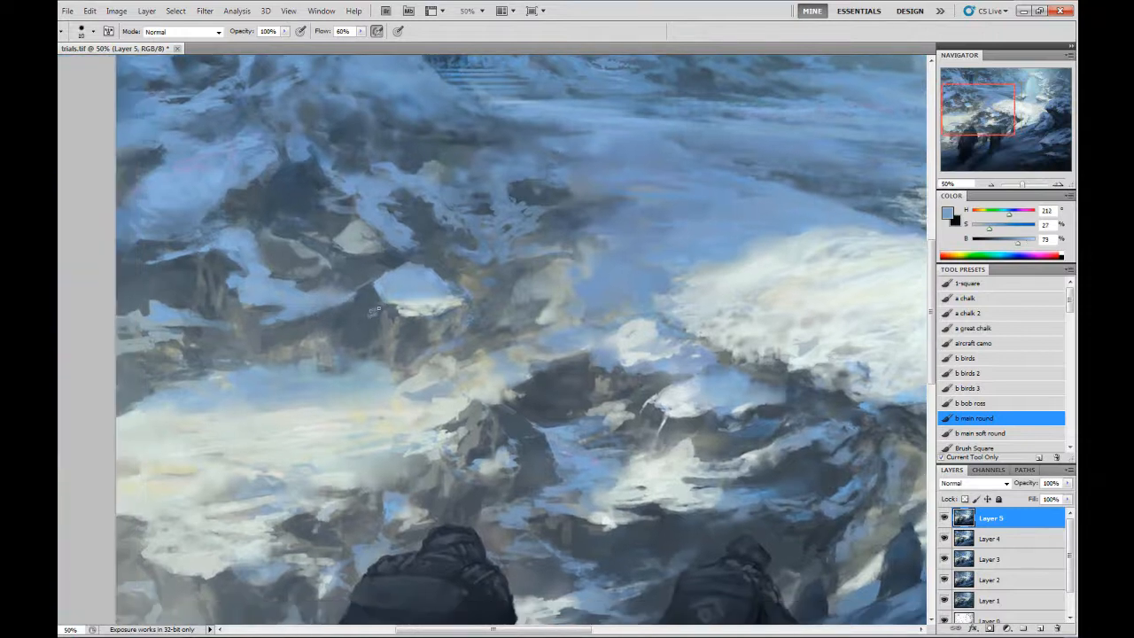
alt+click(376, 316)
alt+click(381, 323)
- Refine the nearer traveller's shoulder and coat with b main round at about 20 pixels in sampled dark blues
drag(461, 566, 441, 262)
alt+click(474, 387)
key(bracketright)
key(bracketright)
key(bracketright)
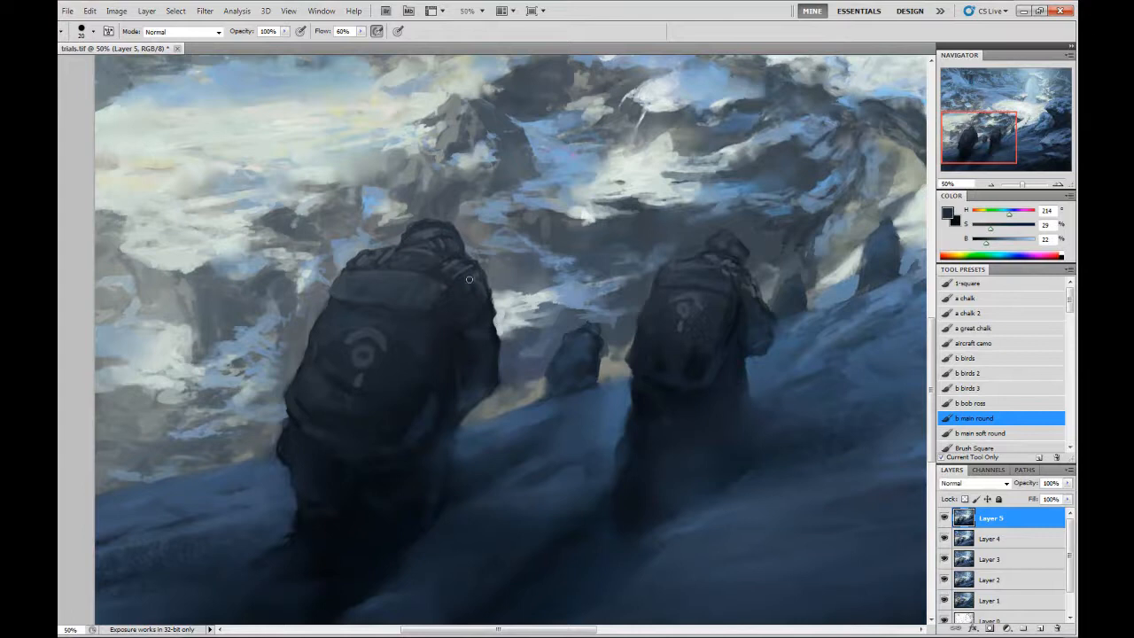
alt+click(492, 320)
drag(371, 491, 363, 381)
drag(414, 407, 327, 415)
- Work a sampled dark tone broadly into the nearer traveller's silhouette with an enlarged b main round brush
alt+click(325, 340)
key(bracketright)
key(bracketright)
key(bracketright)
key(bracketright)
key(bracketright)
key(bracketright)
key(bracketright)
mouse_move(270, 178)
mouse_down()
mouse_move(298, 177)
mouse_move(237, 272)
mouse_up()
- Glaze a sampled tone around the travellers and the valley behind them with a greatly enlarged b main soft round brush
click(998, 434)
alt+click(746, 212)
key(bracketright)
key(bracketright)
key(bracketright)
key(bracketright)
key(bracketright)
key(bracketright)
key(bracketright)
key(bracketright)
key(bracketright)
key(bracketright)
key(bracketright)
key(bracketright)
key(bracketright)
key(bracketright)
key(bracketright)
key(bracketright)
key(bracketleft)
key(bracketleft)
key(bracketleft)
key(bracketleft)
key(bracketleft)
key(bracketleft)
key(bracketleft)
key(bracketleft)
mouse_move(616, 155)
mouse_down()
mouse_move(626, 269)
mouse_move(655, 262)
mouse_up()
- Lay a sampled mid blue over the snow slope beside the travellers with the soft round brush and blend with Smudge
key(bracketright)
key(bracketright)
key(bracketright)
key(bracketright)
key(bracketright)
key(bracketright)
alt+click(516, 440)
key(bracketright)
key(bracketleft)
key(bracketleft)
key(bracketleft)
key(bracketleft)
key(bracketleft)
key(bracketleft)
key(r)
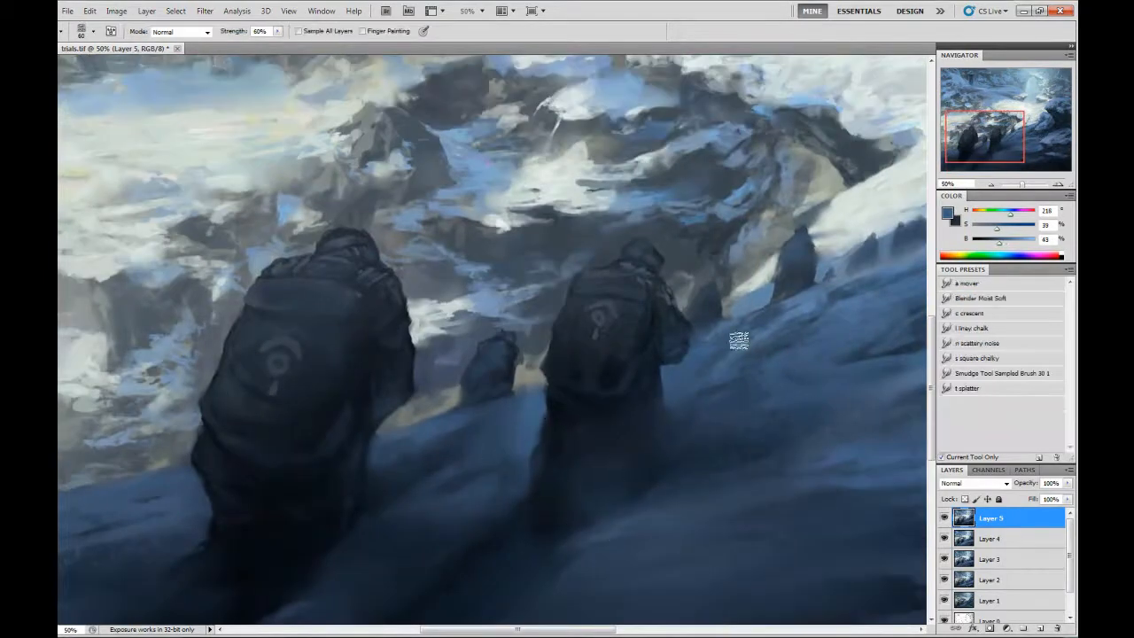
- Soften the shaded snow around the distant line of figures with sampled lighter blues, at 100 pixels and smaller
key(b)
alt+click(810, 292)
drag(803, 298, 631, 343)
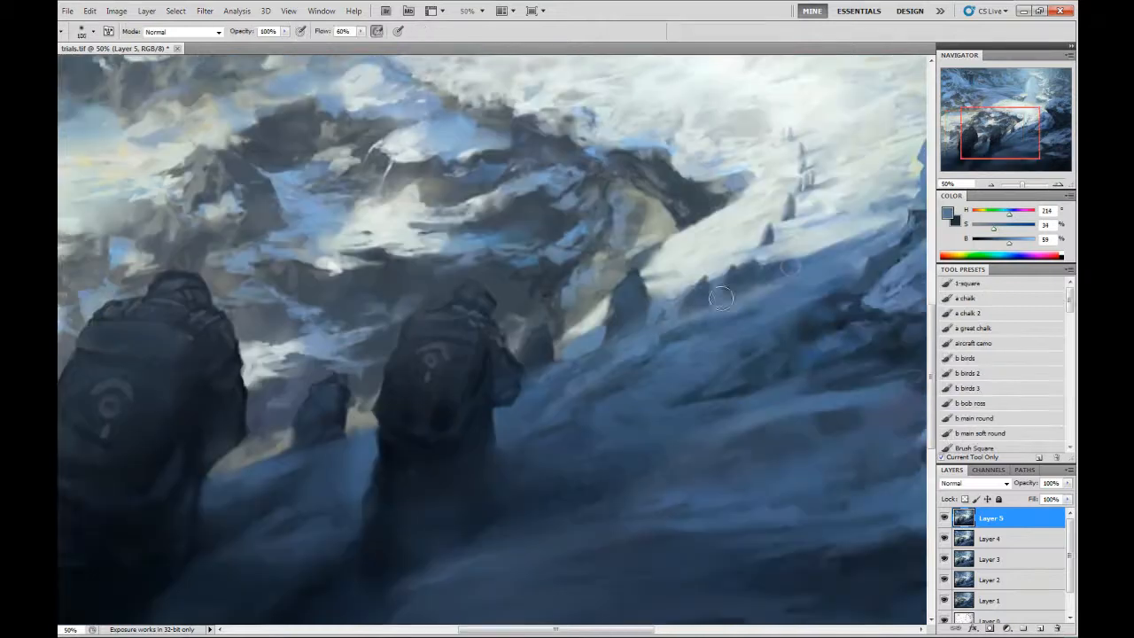
alt+click(807, 252)
alt+click(772, 232)
key(bracketleft)
key(bracketleft)
key(bracketleft)
drag(797, 221, 815, 276)
key(bracketleft)
mouse_move(673, 329)
mouse_down()
mouse_move(709, 253)
mouse_move(647, 373)
mouse_move(632, 325)
mouse_move(650, 195)
mouse_up()
- Glaze sampled hazy blues over the snow slope below the distant figures with the soft round brush at about 175 pixels
key(bracketright)
key(bracketright)
key(bracketright)
key(bracketright)
key(bracketright)
key(bracketright)
alt+click(716, 232)
key(bracketright)
key(bracketright)
key(bracketright)
key(bracketright)
key(bracketright)
key(bracketleft)
key(bracketleft)
key(bracketleft)
key(bracketleft)
alt+click(549, 375)
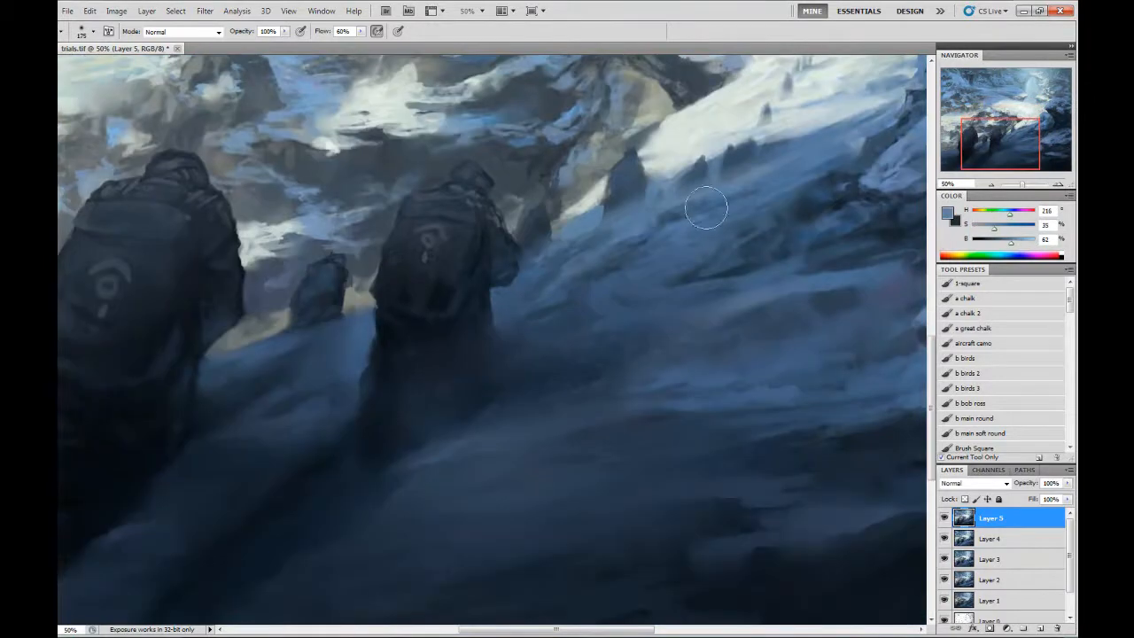
- Touch up the small figure between the travellers and the shaded snow around it with sampled blues, using a reduced brush
key(r)
key(b)
alt+click(303, 335)
key(bracketleft)
key(bracketleft)
key(bracketleft)
key(bracketleft)
drag(438, 350, 321, 397)
alt+click(821, 160)
key(bracketleft)
key(bracketleft)
- Darken the travellers' lower bodies and cast shadows with a sampled near-black blue and a greatly enlarged soft round brush
key(ctrl+minus)
key(ctrl+minus)
key(ctrl+minus)
key(ctrl+minus)
key(ctrl+plus)
key(ctrl+plus)
key(bracketright)
key(bracketright)
key(bracketright)
key(bracketright)
key(bracketright)
key(bracketright)
key(bracketright)
key(bracketright)
key(bracketright)
key(bracketright)
key(bracketright)
alt+click(393, 552)
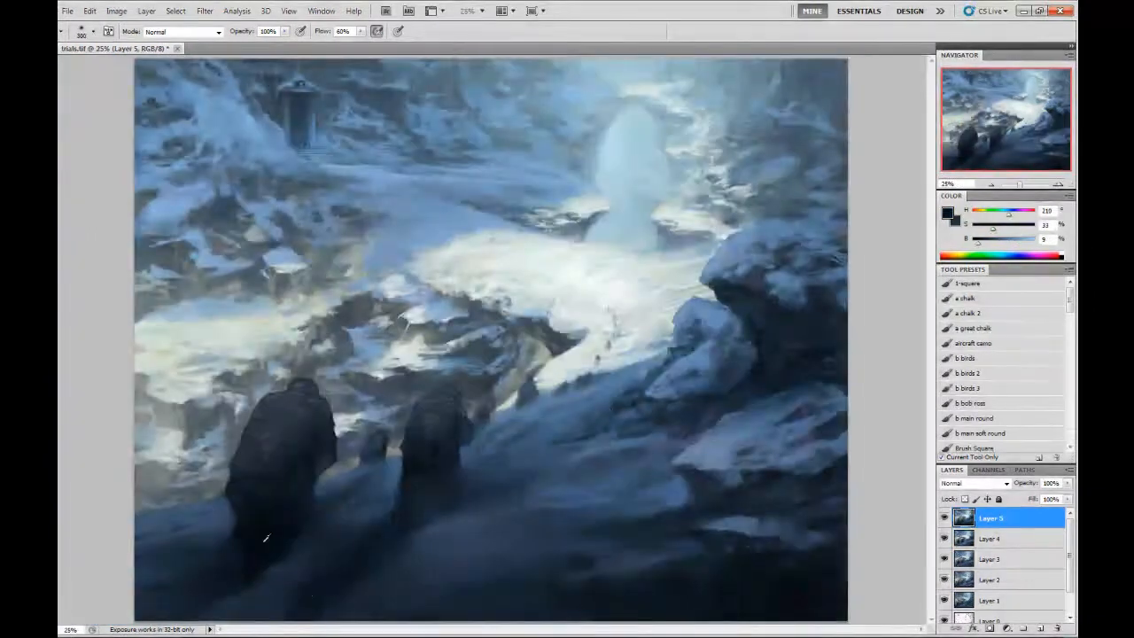
- Glaze a sampled mid blue over the snow beside the second traveller at about 200 pixels and blend with Smudge
alt+click(623, 443)
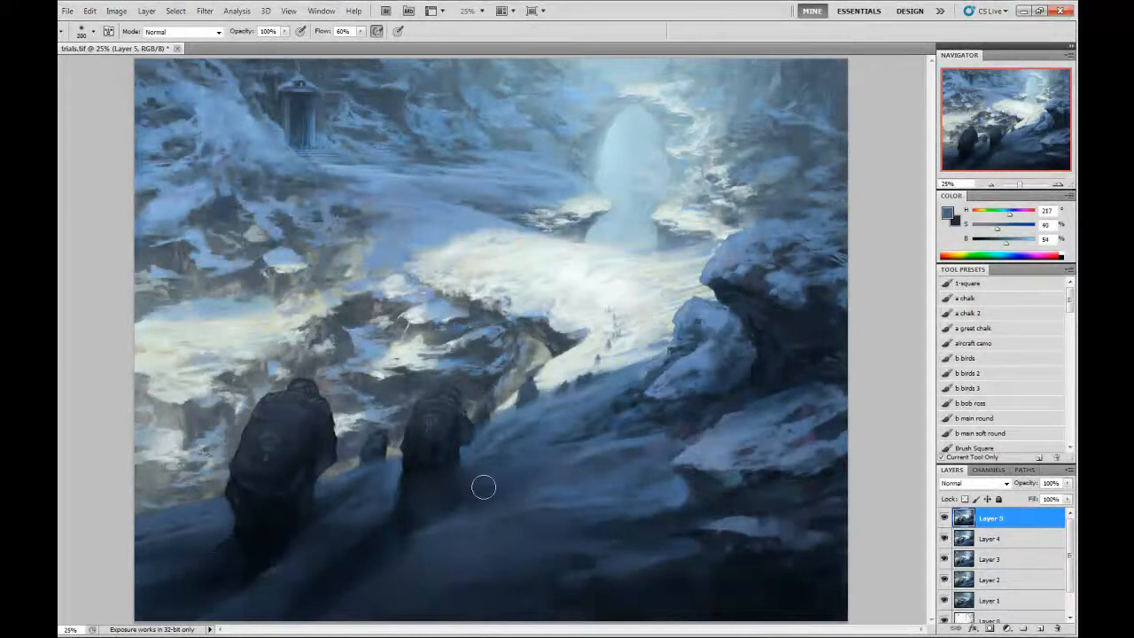
key(bracketright)
key(bracketright)
key(bracketright)
key(bracketright)
key(bracketright)
key(bracketright)
key(bracketleft)
key(bracketleft)
key(bracketleft)
key(r)
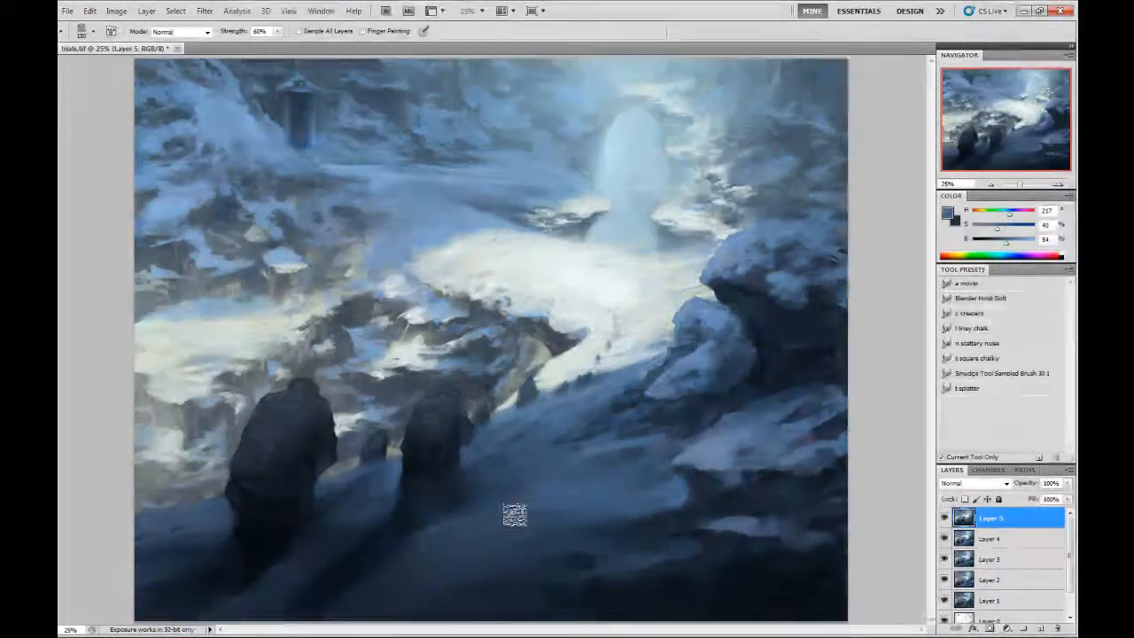
- Spread sampled lighter grey-blues across the middle of the foreground slope at about 300 pixels and smooth them with Smudge
key(b)
alt+click(628, 441)
alt+click(721, 452)
key(bracketright)
key(bracketright)
key(bracketright)
key(bracketright)
key(bracketright)
key(bracketright)
key(bracketright)
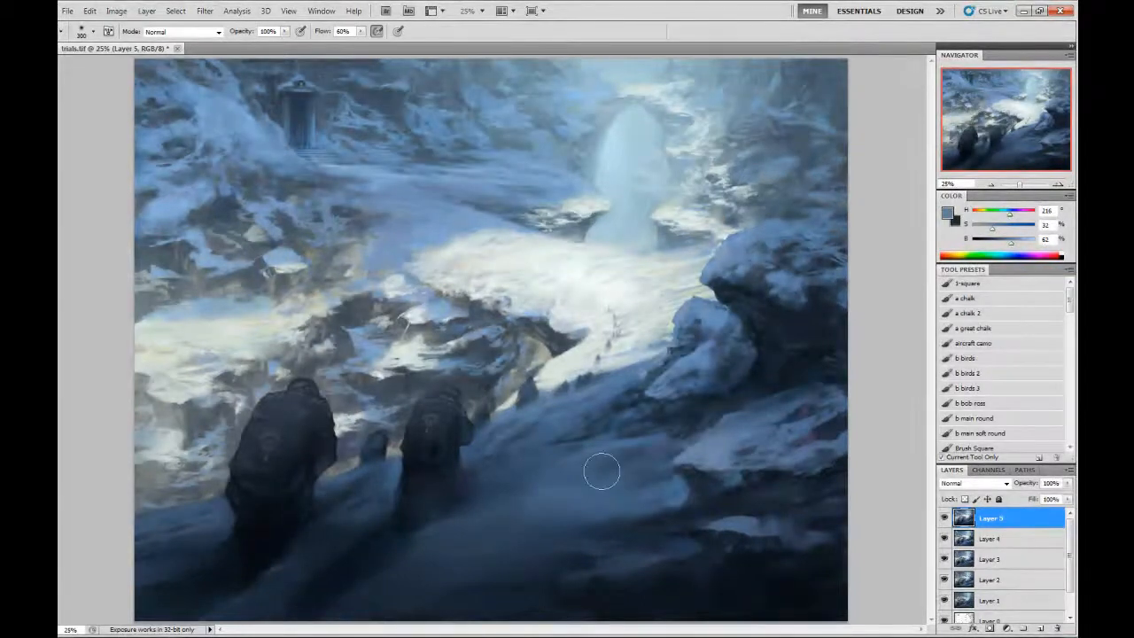
key(r)
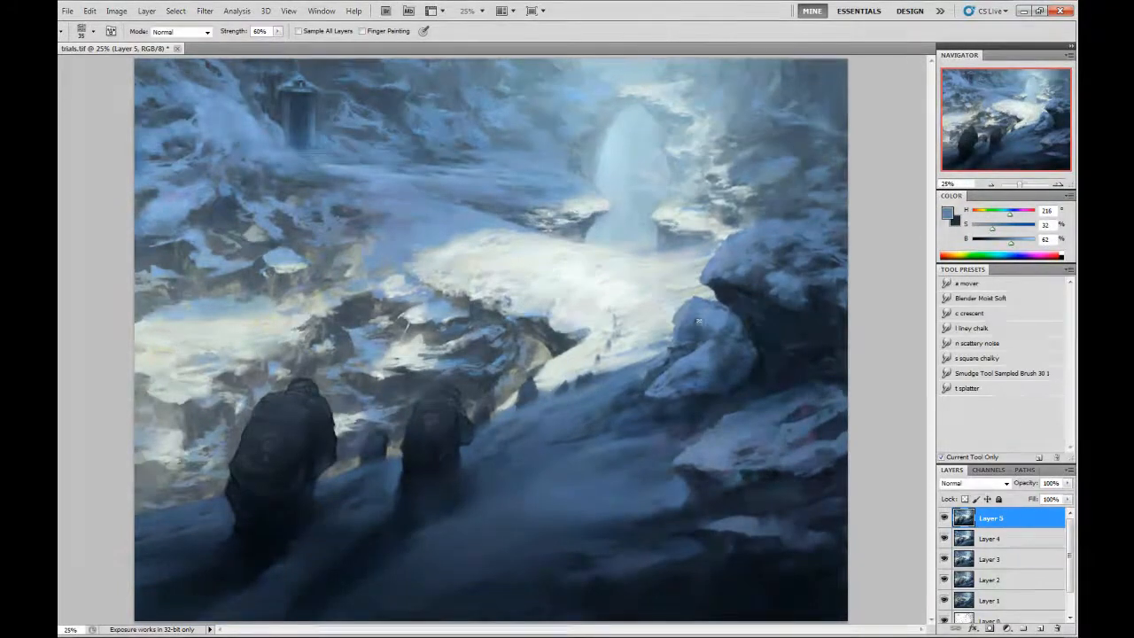
- Texture the snowy boulder below the right-hand cliff with the good rocks brush on a new layer and merge the result
key(b)
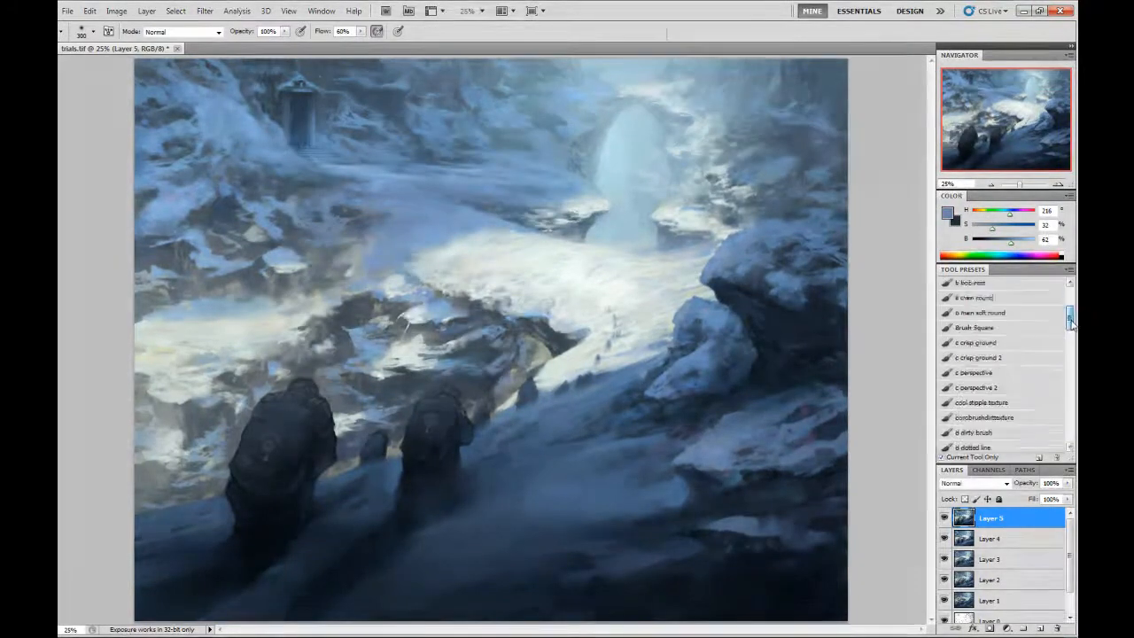
key(ctrl+shift+alt+n)
drag(724, 355, 728, 337)
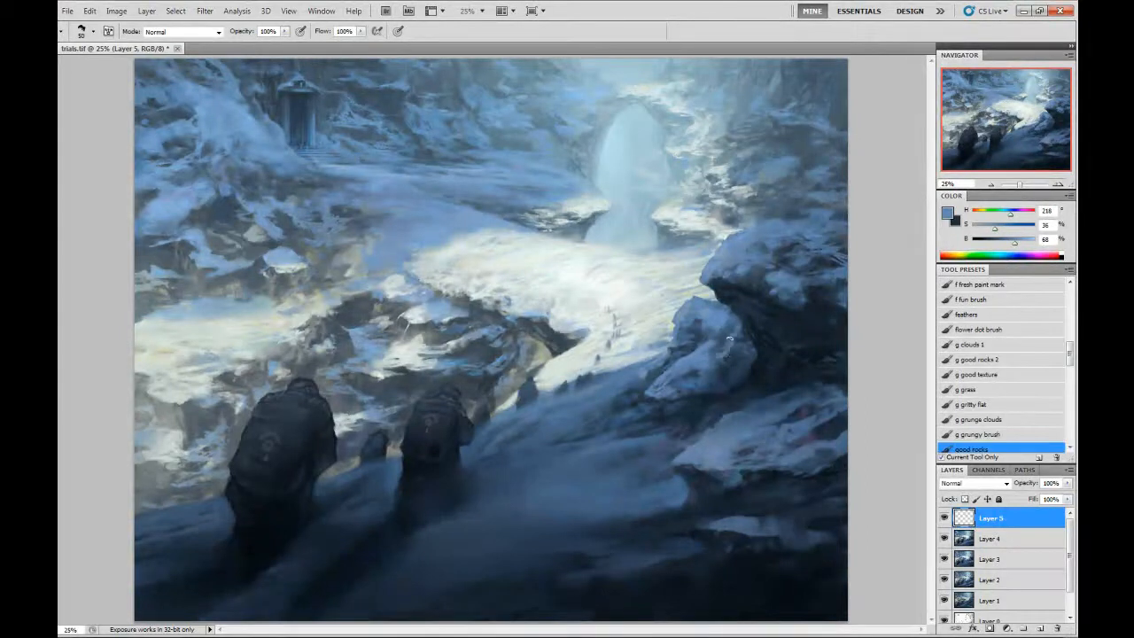
key(ctrl+shift+alt+e)
- Add sampled pale blue texture to the left mid-valley rocks with the good rocks brush at 40 pixels and blend with Smudge
alt+click(310, 259)
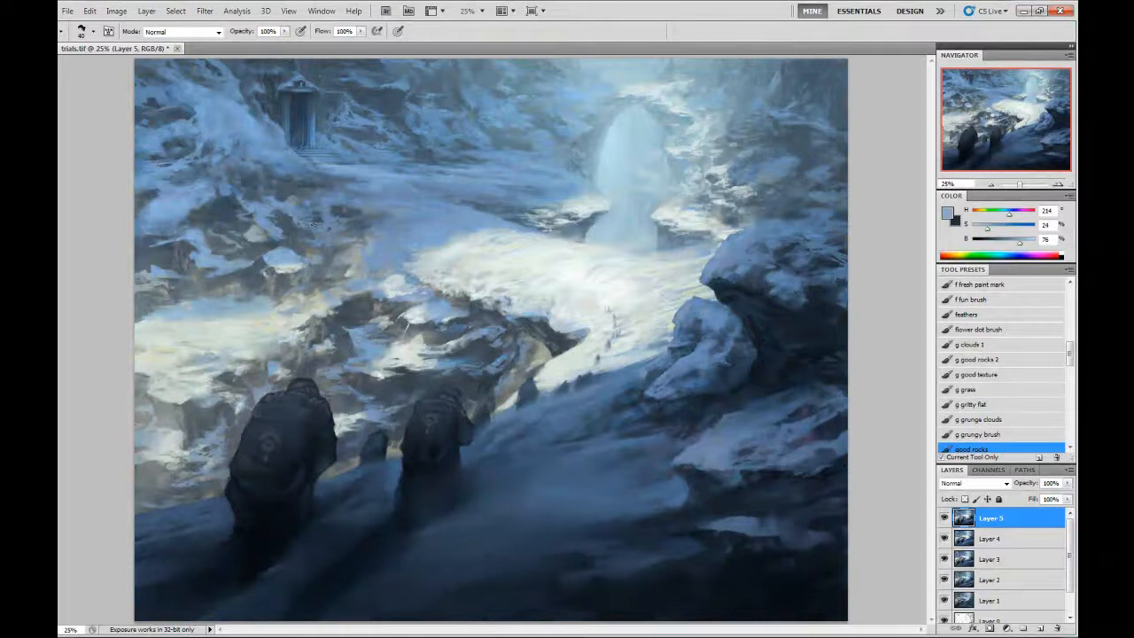
drag(368, 181, 428, 214)
key(r)
- Haze the mid-valley snow with sampled light blue and pale grey, using the b main soft round brush at 100 to 125 pixels
key(b)
alt+click(531, 179)
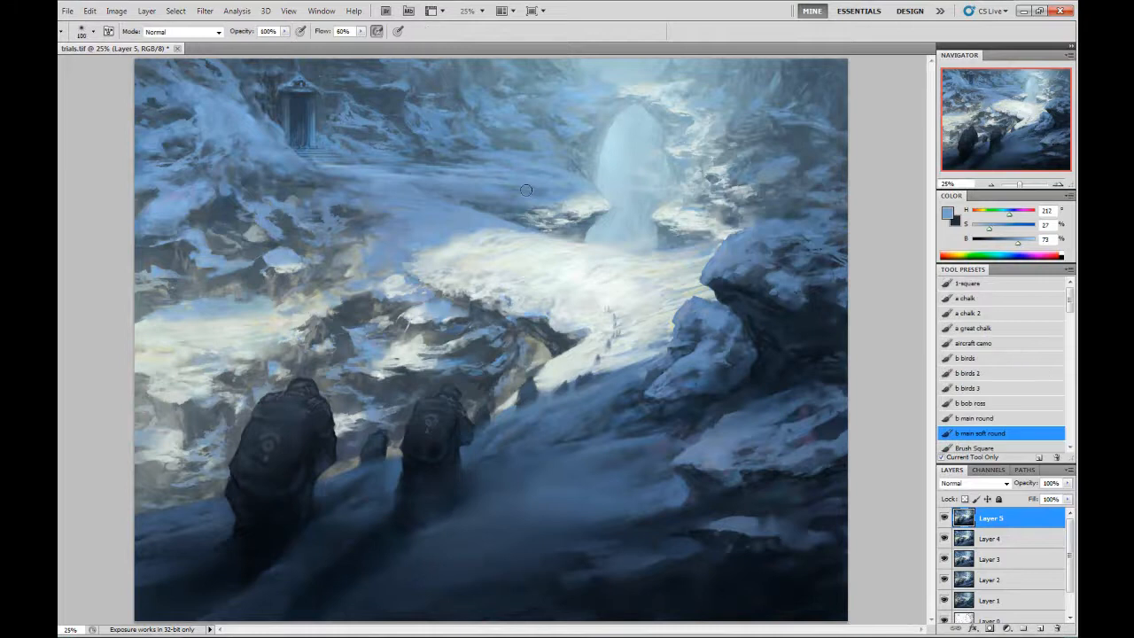
click(472, 214)
alt+click(592, 240)
key([)
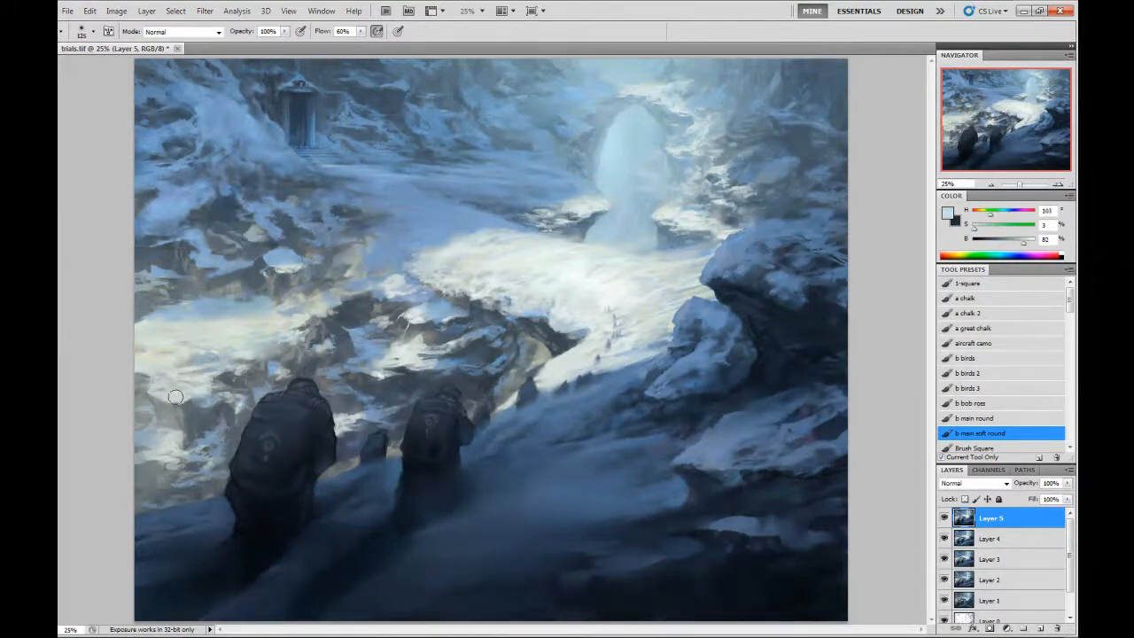
key(ctrl+minus)
key(ctrl+minus)
key(ctrl+plus)
key(ctrl+plus)
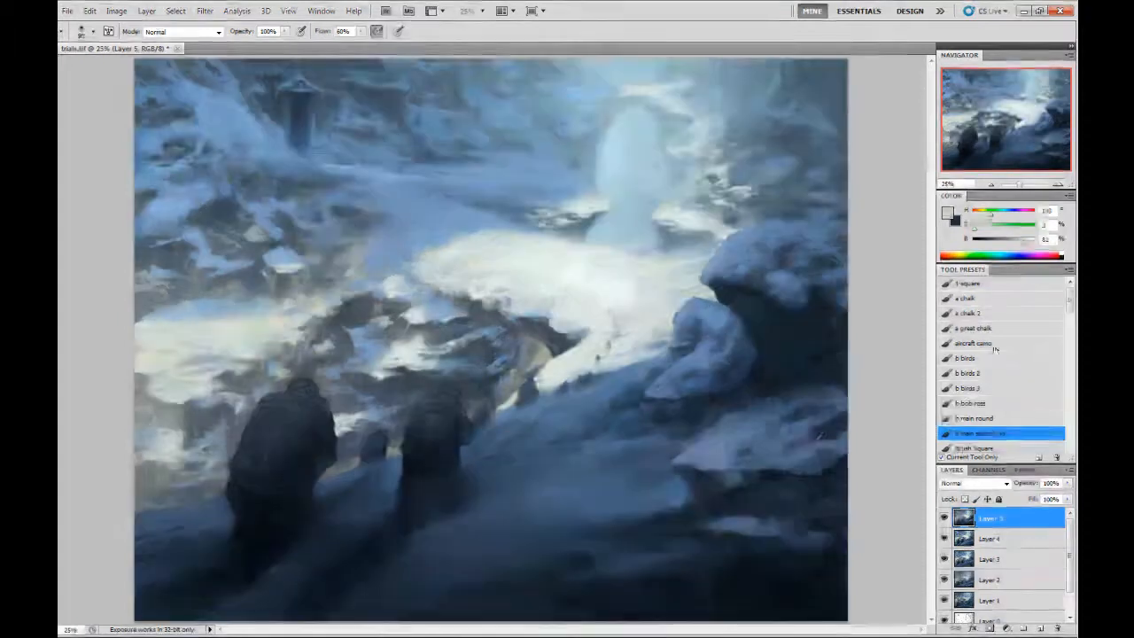
- Sharpen the dark rocks below the right-hand snow ledge with sampled dark blues, using b main round at 20 pixels, and blend with Smudge
click(999, 418)
alt+click(806, 438)
alt+click(801, 501)
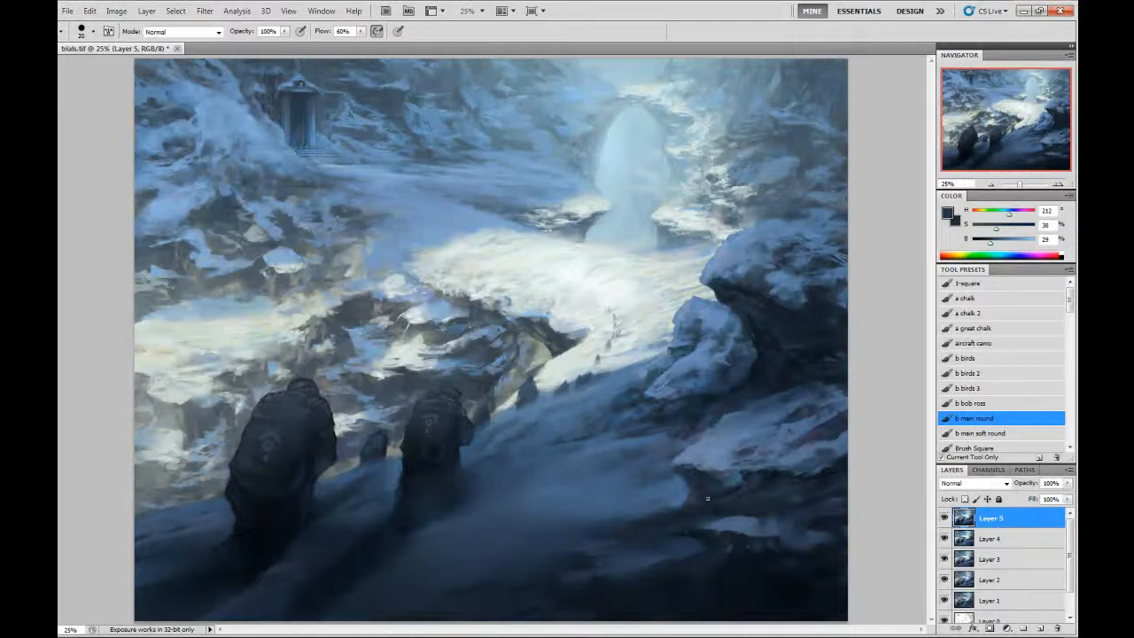
alt+click(731, 559)
key(r)
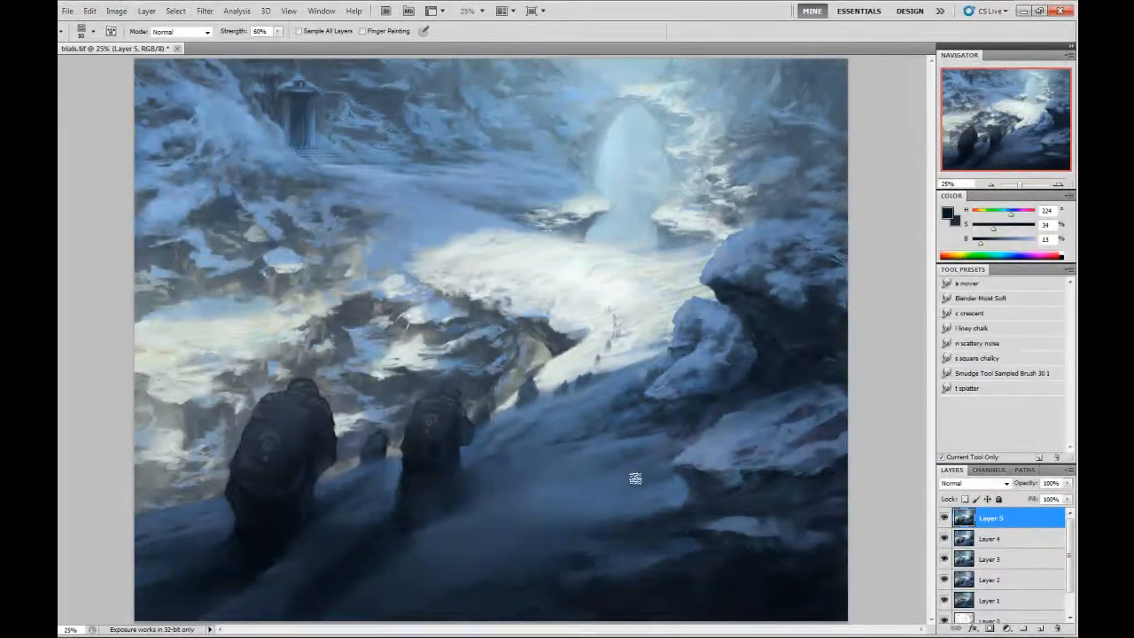
- Paint a sampled mid blue over the lower foreground slope with an enlarged round brush and blend with Smudge at 250 pixels
key(b)
alt+click(617, 505)
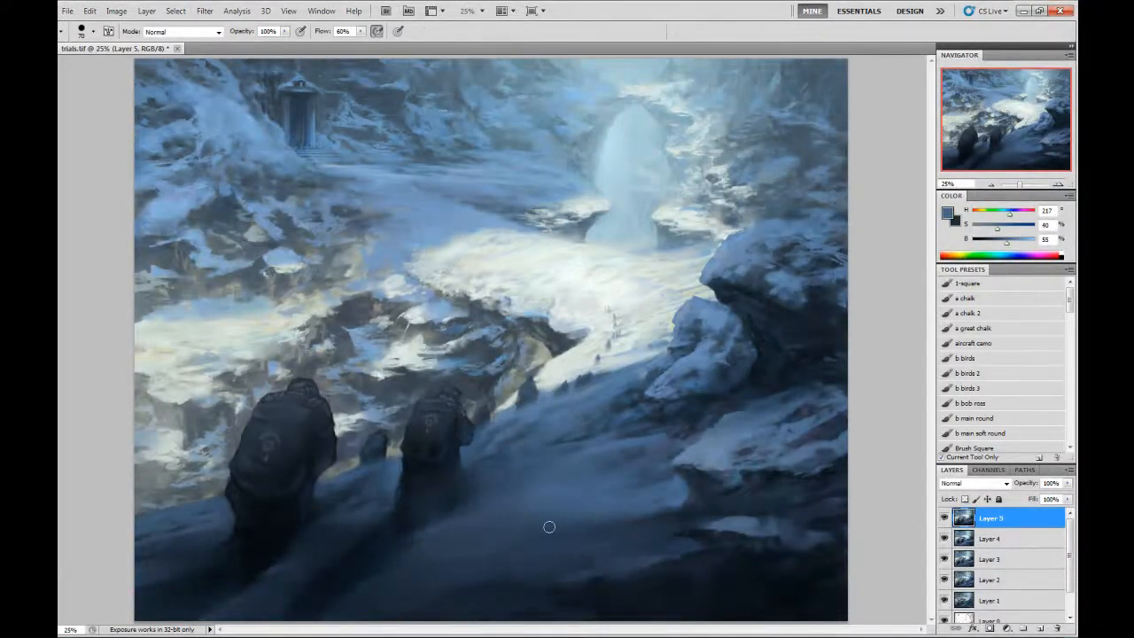
key(bracketright)
key(bracketright)
key(bracketright)
key(bracketright)
key(bracketright)
key(bracketright)
key(bracketright)
key(r)
key(b)
key(r)
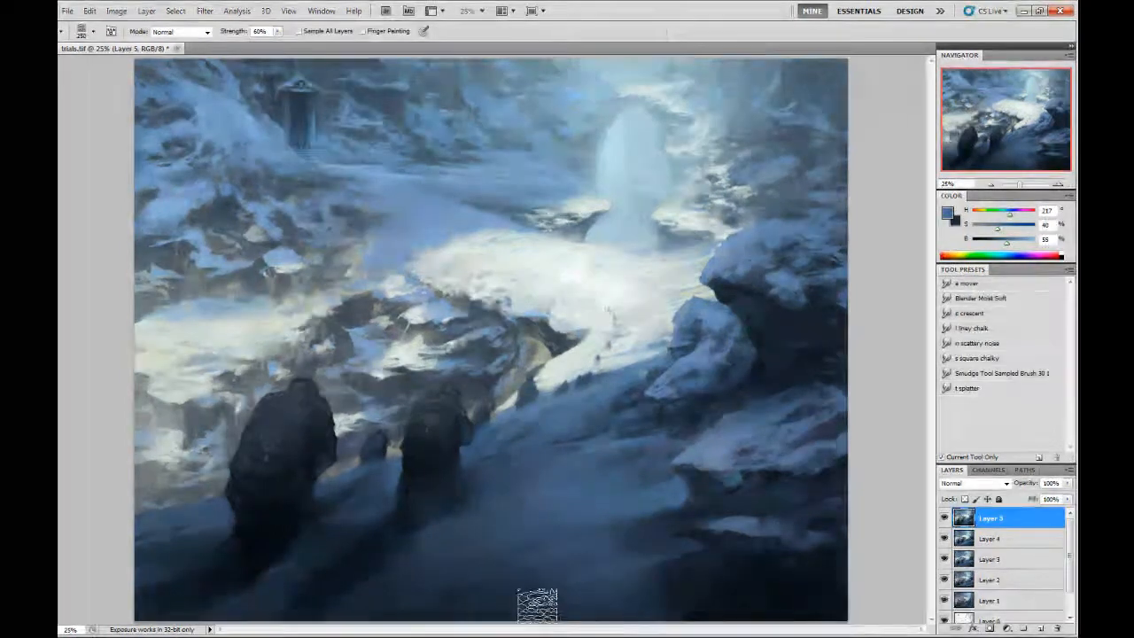
- Touch up the shadow at the second traveller's base with a sampled tone and a much smaller round brush
key(b)
alt+click(395, 474)
key(bracketleft)
key(bracketleft)
key(bracketleft)
key(bracketleft)
key(bracketleft)
key(bracketleft)
key(bracketleft)
key(bracketleft)
- Dab sampled grey-blue around the distant line of figures at 25 pixels and soften the strokes with Smudge
alt+click(552, 405)
key(bracketleft)
key(bracketleft)
key(bracketleft)
key(bracketleft)
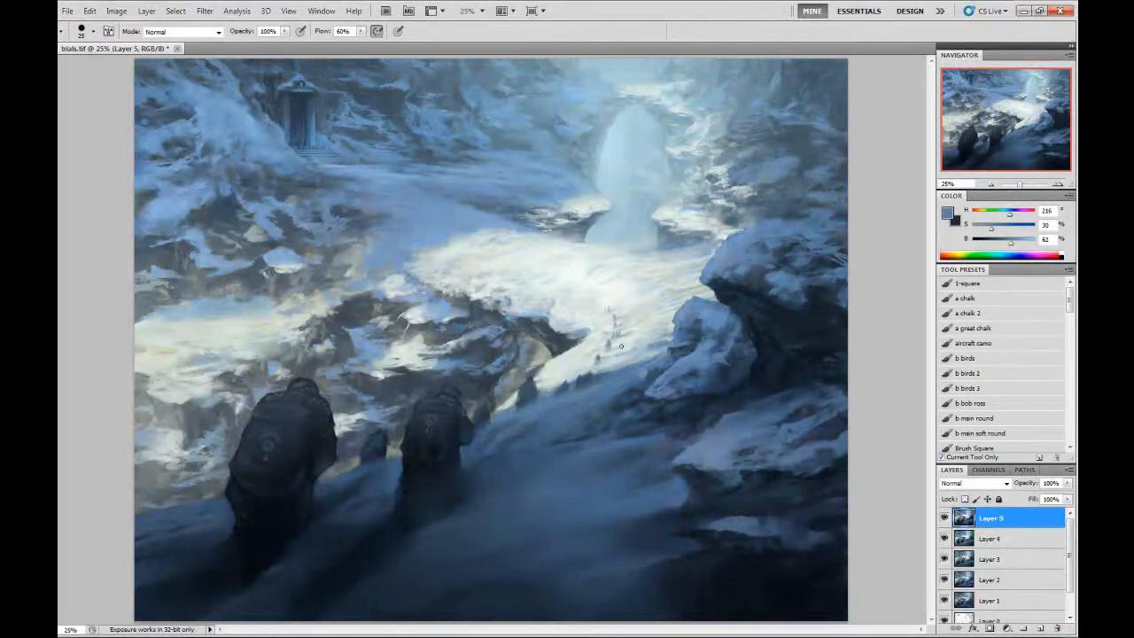
key(r)
drag(633, 340, 636, 354)
- Brighten the sunlit snow beside the right-hand cliff with a sampled near-white at 45 pixels and blend with Smudge
key(b)
alt+click(649, 264)
key(bracketright)
key(bracketright)
key(bracketright)
key(bracketright)
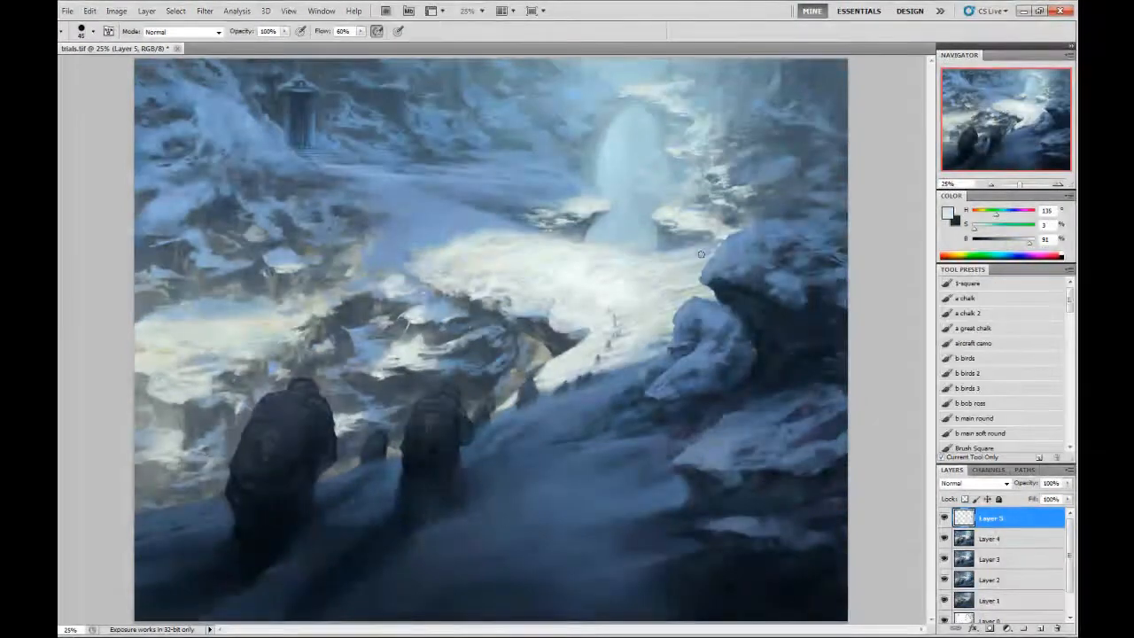
key(r)
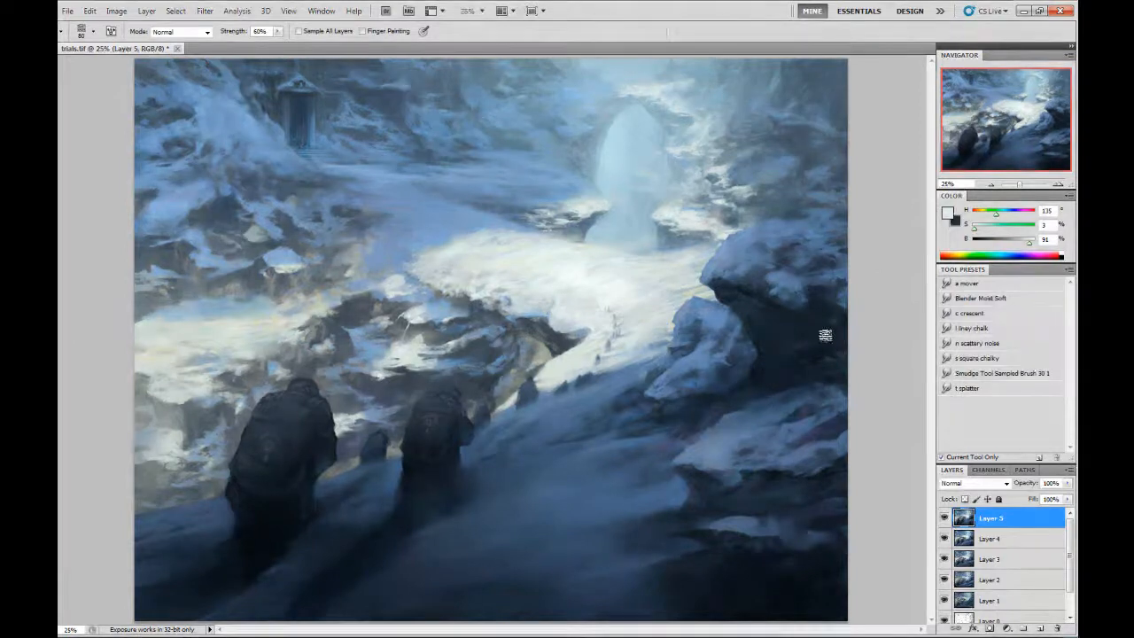
key(bracketright)
key(bracketleft)
key(bracketleft)
key(bracketleft)
- Paint pale sampled highlights on the distant snow path behind the glowing ice form with a tiny brush, and soften with Smudge
key(ctrl+plus)
key(ctrl+plus)
key(ctrl+plus)
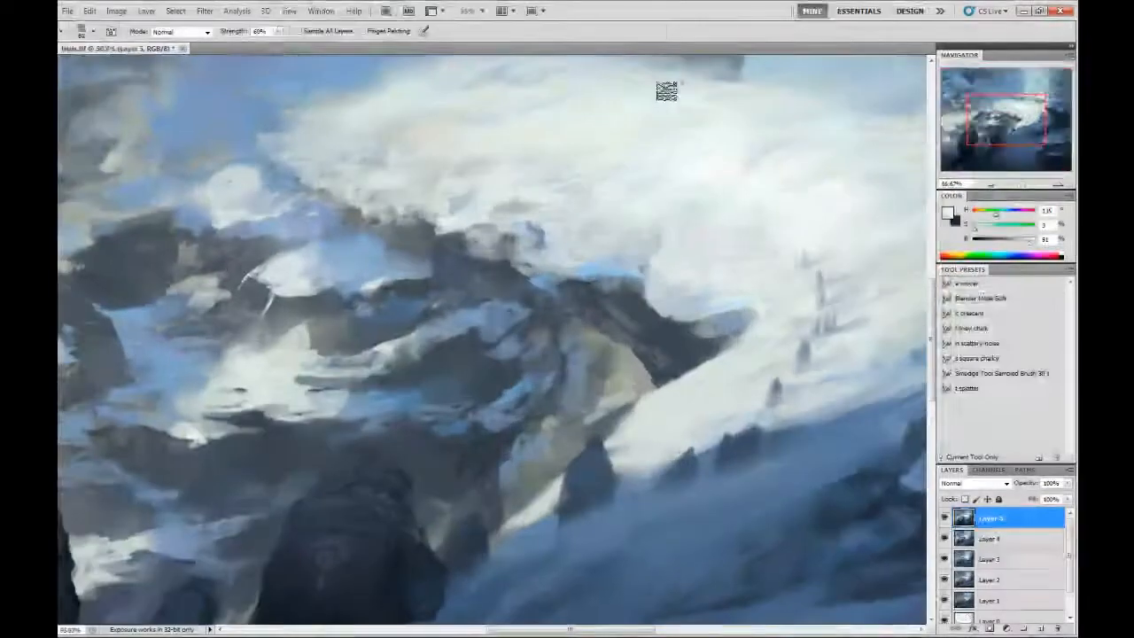
key(b)
alt+click(639, 370)
mouse_move(746, 141)
mouse_down()
mouse_move(615, 286)
mouse_move(604, 392)
mouse_up()
alt+click(482, 202)
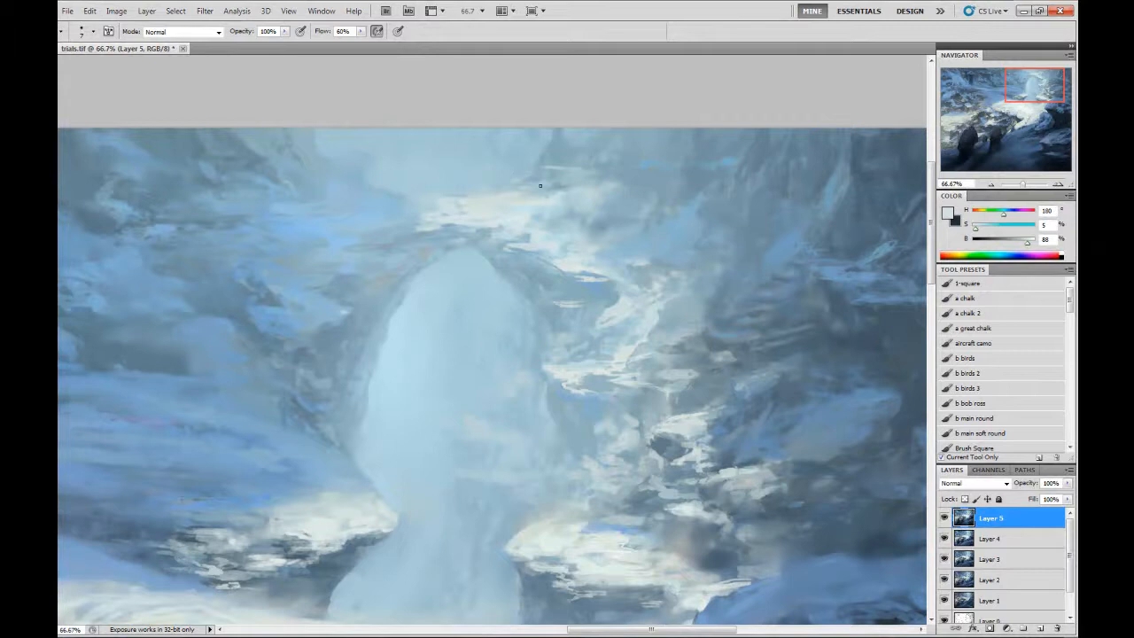
key(ctrl+minus)
key(ctrl+minus)
key(ctrl+minus)
key(r)
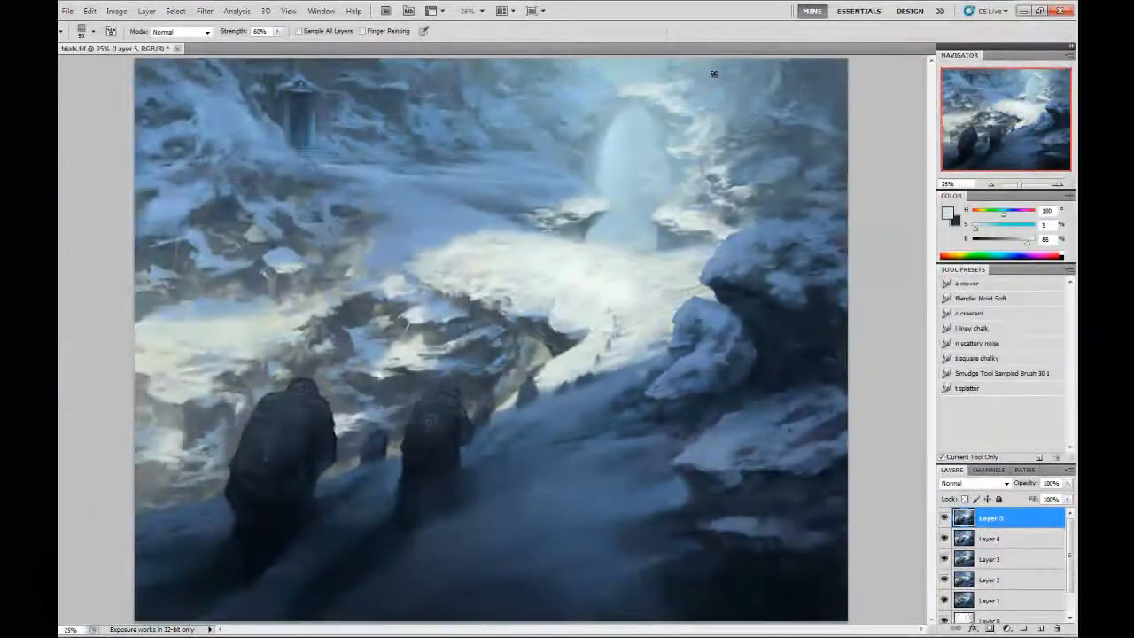
- Deepen the two foreground travellers' dark clothing with sampled near-black tones at 15 pixels and blend with Smudge at 40 pixels
key(ctrl+plus)
key(ctrl+plus)
drag(348, 447, 634, 215)
key(b)
alt+click(438, 283)
alt+click(337, 478)
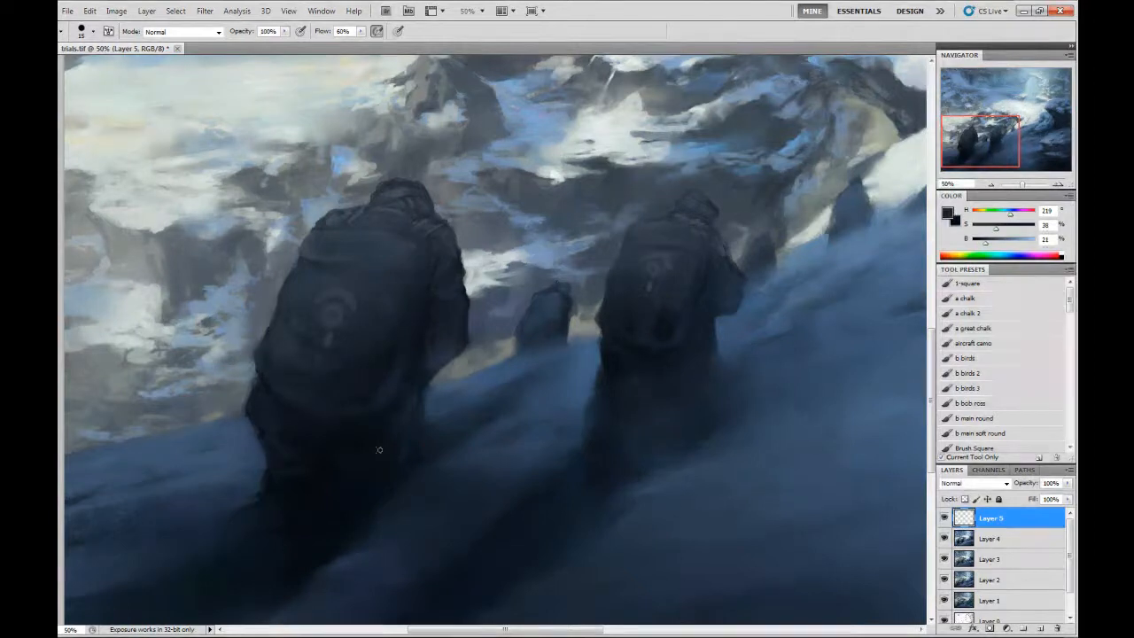
key(r)
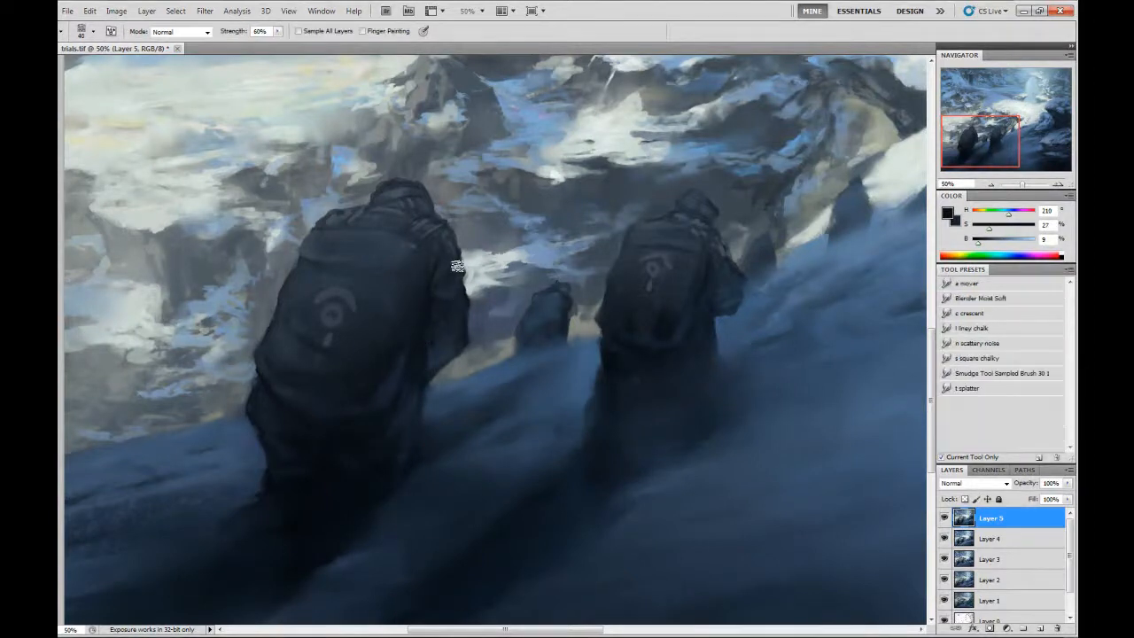
- Refine the nearest traveller's backpack and silhouette edge with dark strokes at 9 pixels, Smudge and a sampled blue-grey
key(b)
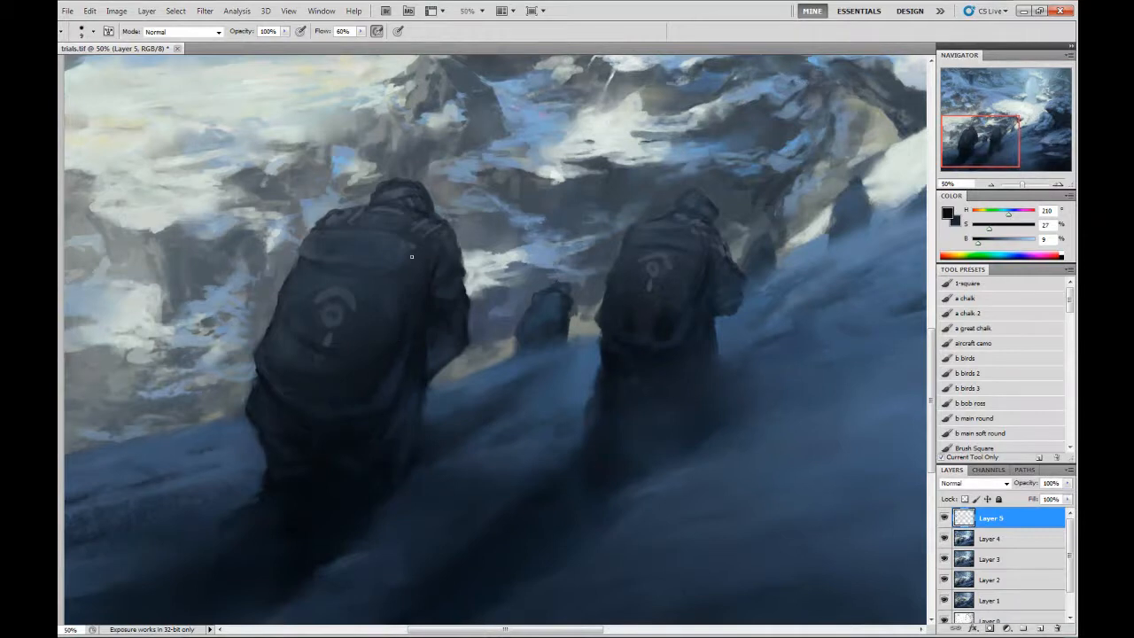
key(r)
drag(256, 364, 253, 376)
key(b)
key(])
key(])
alt+click(430, 364)
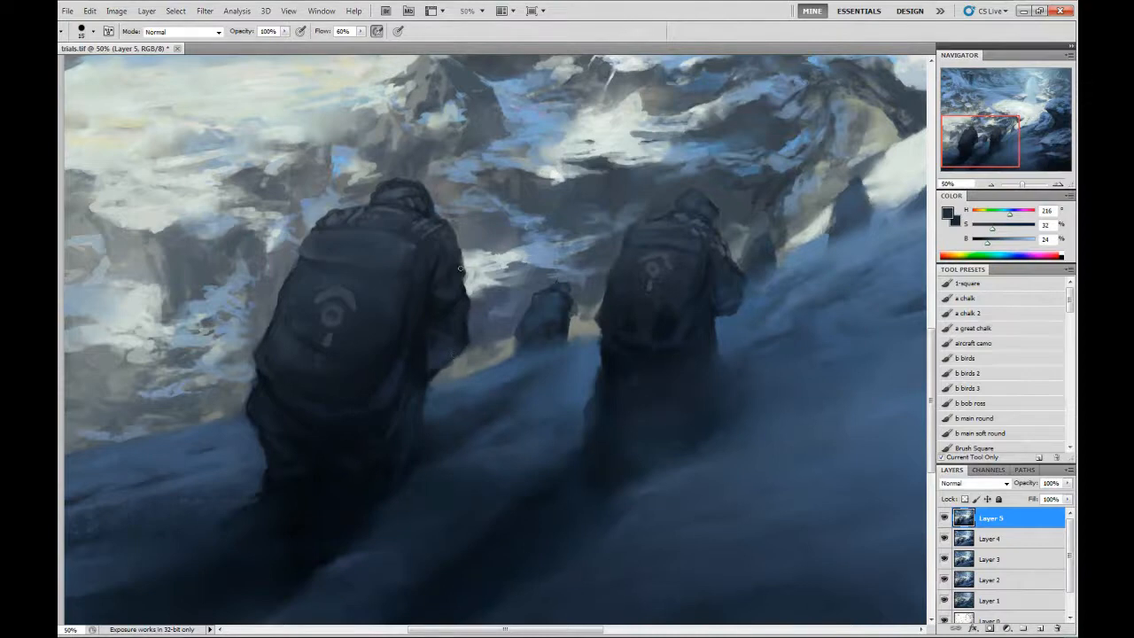
- Define the second traveller's hood and shoulders with sampled dark and lighter blue-grey tones
alt+click(721, 242)
key(x)
alt+click(691, 202)
mouse_move(691, 202)
mouse_down()
mouse_move(704, 212)
mouse_move(659, 215)
mouse_up()
alt+click(711, 218)
- Paint small strap details on both travellers' backpacks with sampled dark and blue-grey tones at about 9 pixels
alt+click(654, 286)
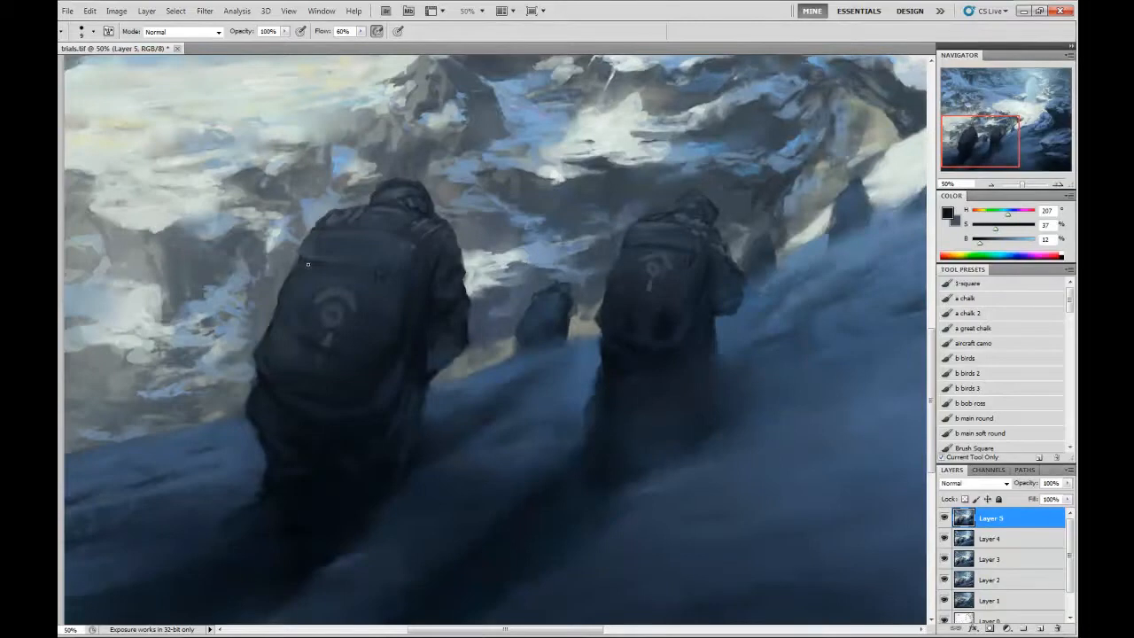
alt+click(399, 263)
alt+click(689, 193)
alt+click(706, 331)
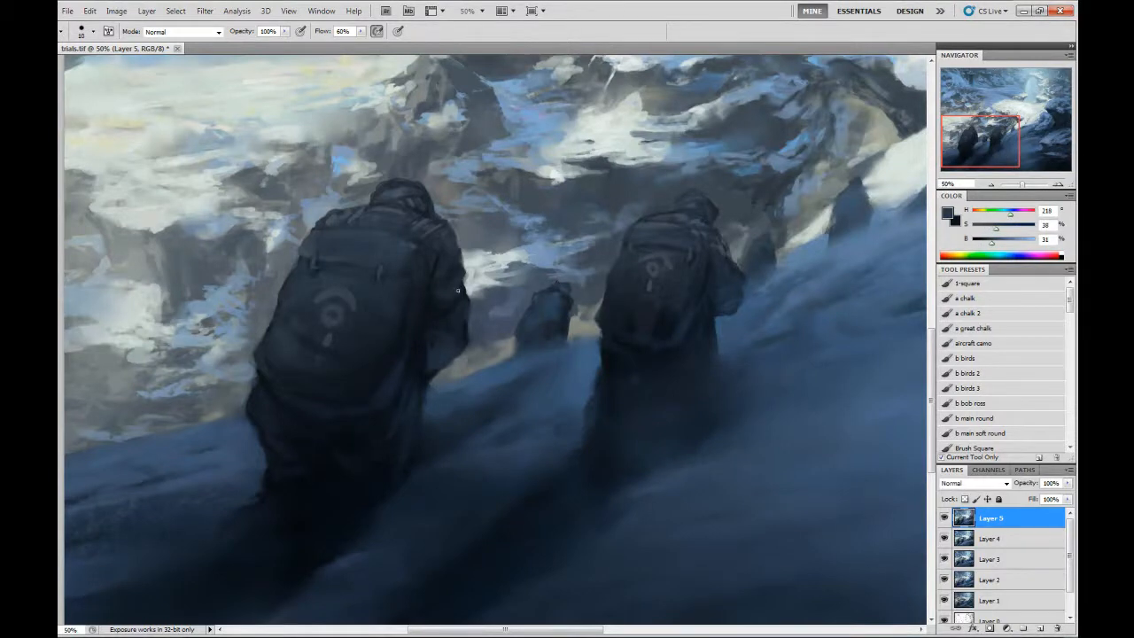
- Add sampled blue snow streaks to the foreground slope below the second traveller at 40 pixels and blend with Smudge
key(ctrl+minus)
key(ctrl+minus)
key(ctrl+minus)
key(ctrl+plus)
key(bracketright)
alt+click(615, 506)
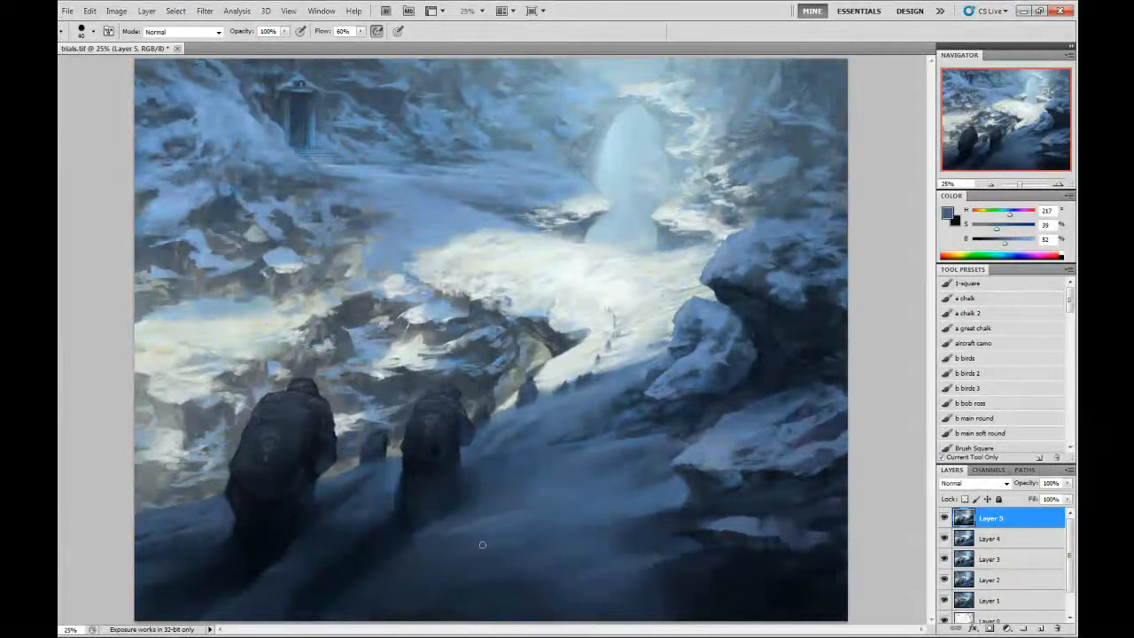
key(r)
key(b)
alt+click(532, 537)
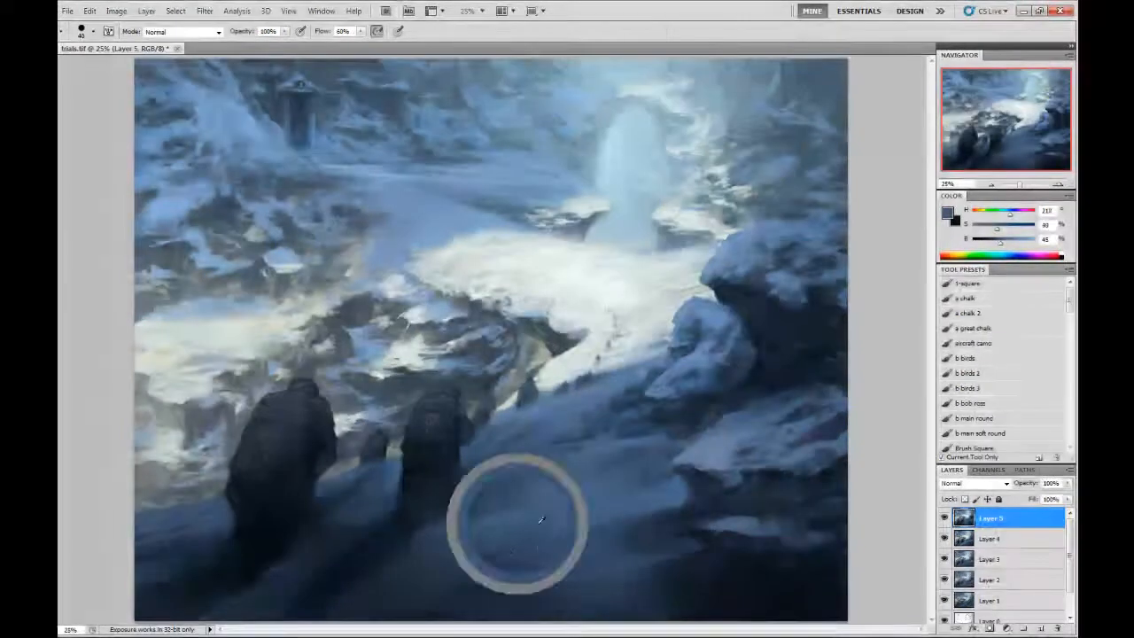
key(r)
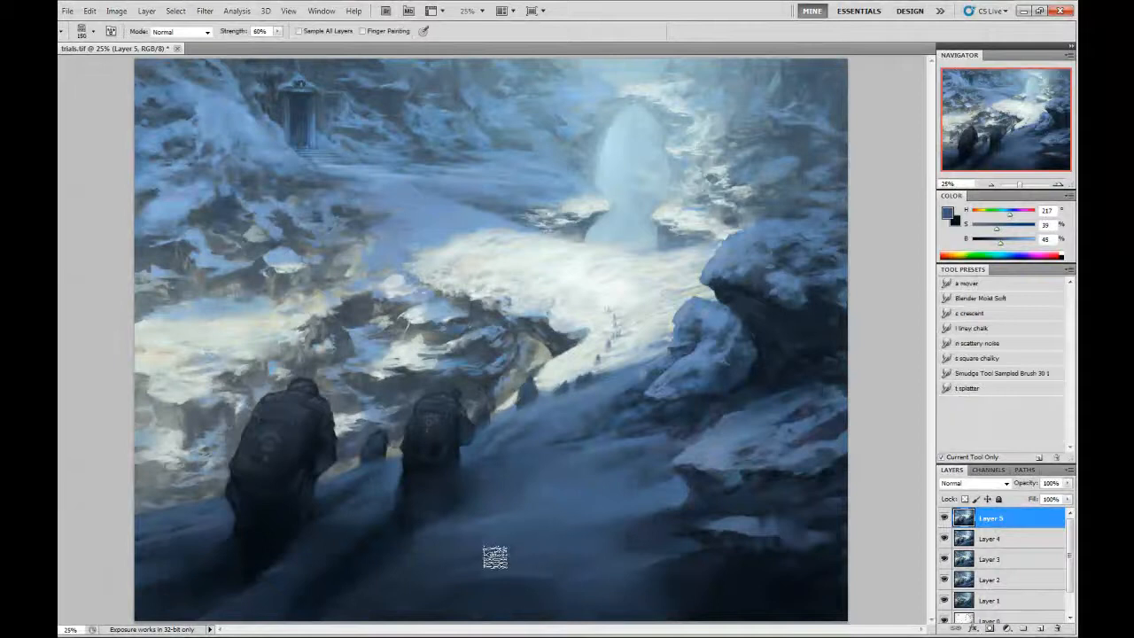
- Paint sampled blue tones into the foreground slope around the nearest traveller's shadow and blend them with Smudge at 90 pixels
key(b)
alt+click(330, 548)
key(r)
key(b)
key(r)
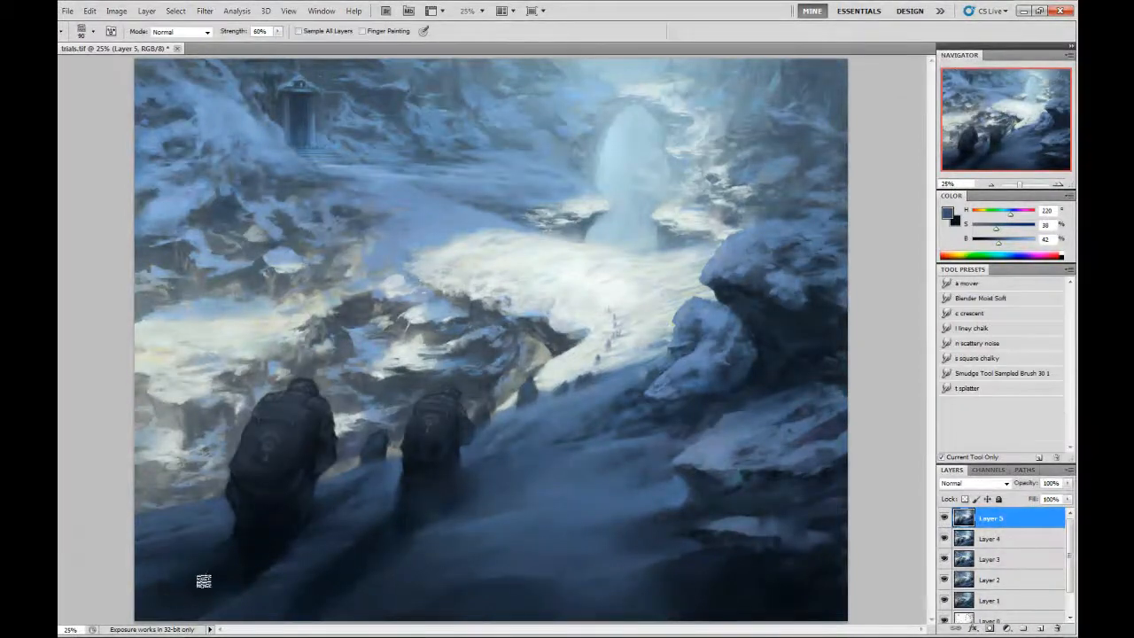
key(b)
key(r)
key([)
key([)
key([)
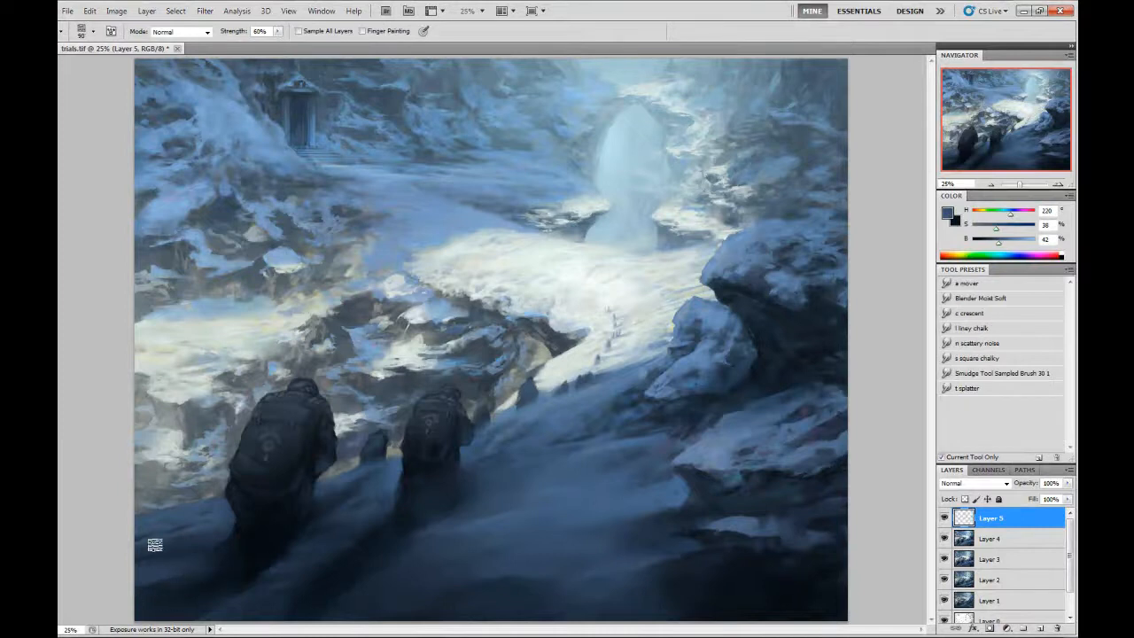
- Refine the snow edge beside the two travellers with sampled blues at 40 pixels, blending with Smudge
key(b)
alt+click(184, 512)
key([)
key([)
key([)
key([)
key([)
key([)
key([)
key([)
alt+click(382, 478)
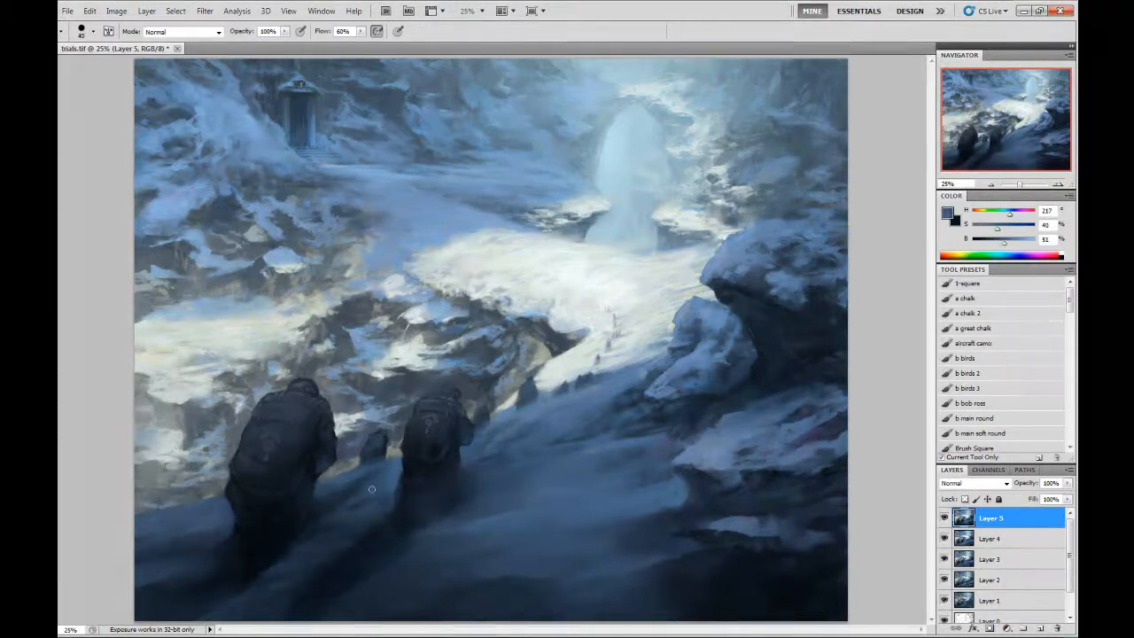
key(r)
- Rework the slope's upper ridge and lower snow with sampled blues, smoothing the foreground with Smudge at 200 pixels
key(b)
alt+click(546, 409)
alt+click(599, 388)
key(r)
key(b)
alt+click(601, 581)
key(r)
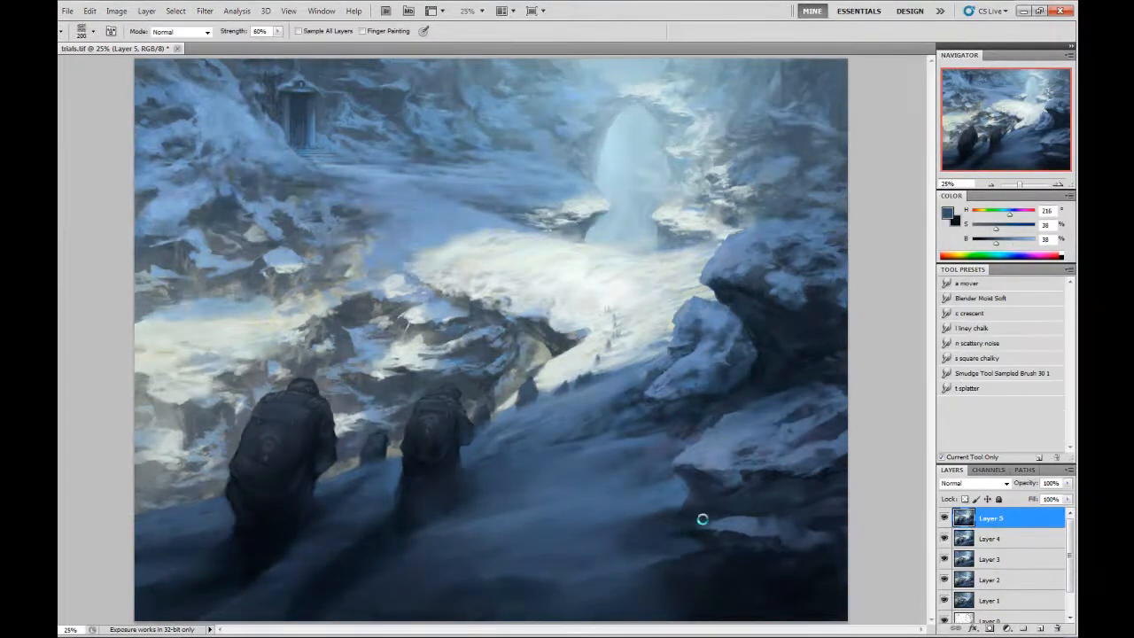
- Deepen the shadows under the right-hand snowy ledge with a sampled near-black blue at 300 pixels
key(b)
alt+click(712, 570)
drag(770, 487, 832, 503)
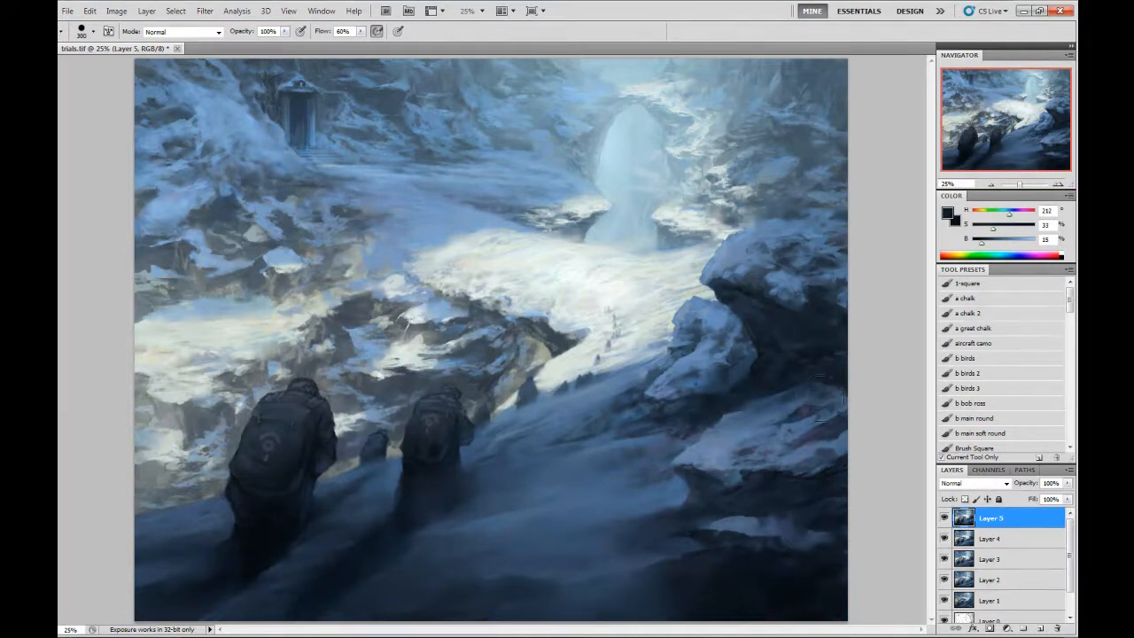
- Glaze the upper-right cliffs with sampled blue tones using an enlarged b main soft round brush
click(979, 432)
alt+click(765, 78)
alt+click(825, 324)
key(bracketright)
key(bracketright)
key(bracketright)
key(bracketright)
drag(841, 196, 837, 88)
- Soften the haze around the glowing ice pillar with sampled light blues, reducing the soft round brush
alt+click(608, 163)
alt+click(522, 165)
key(bracketleft)
key(bracketleft)
key(bracketleft)
key(bracketleft)
alt+click(565, 94)
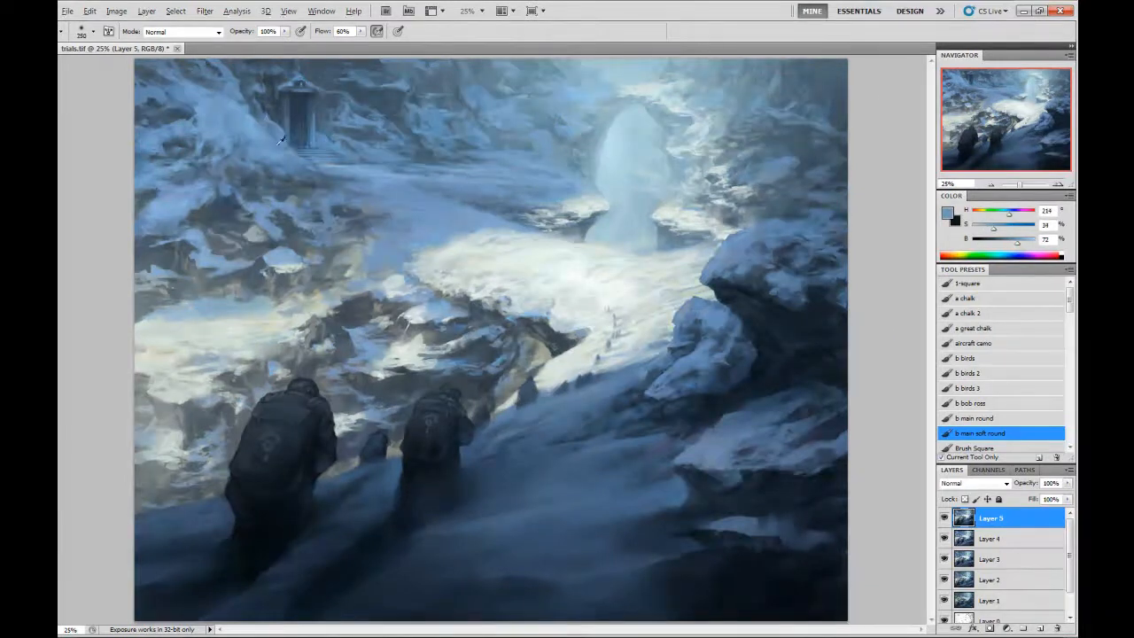
- Brighten the snow beside the stone doorway with a sampled light blue and blend with Smudge
alt+click(260, 117)
key(bracketright)
key(r)
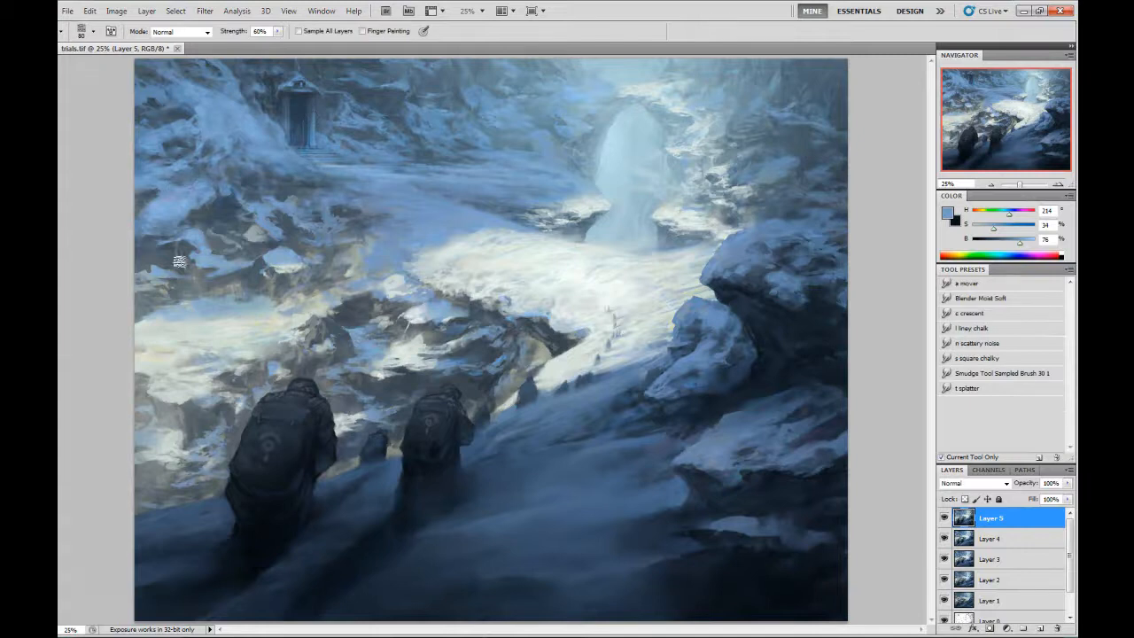
- Touch up the left-hand rocks and sunlit snow with sampled tones at 100 pixels and blend with Smudge
key(b)
alt+click(136, 275)
alt+click(254, 310)
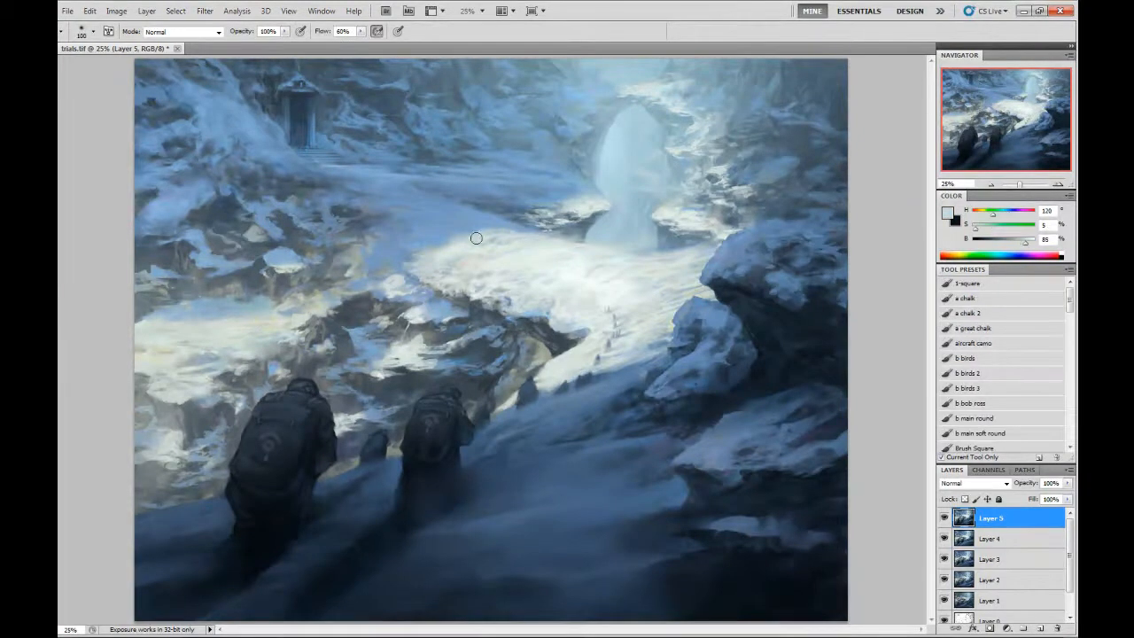
key(r)
- Sign the artist's name in the painting's lower-right corner with a small b main round brush and a sampled grey-blue
key(ctrl+minus)
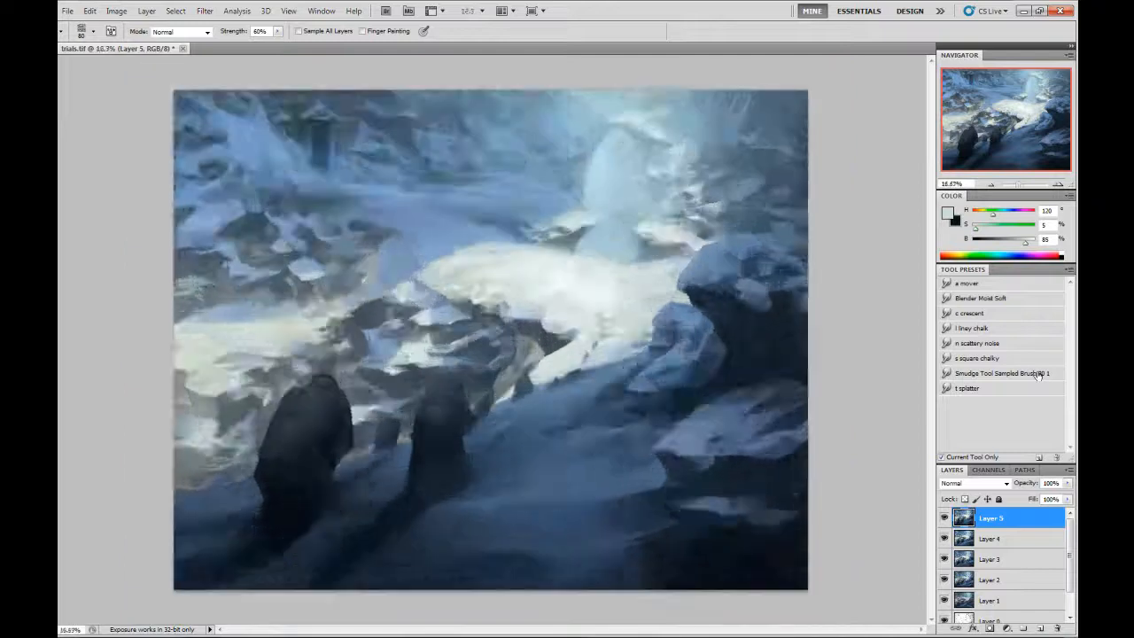
key(ctrl+minus)
key(b)
click(981, 419)
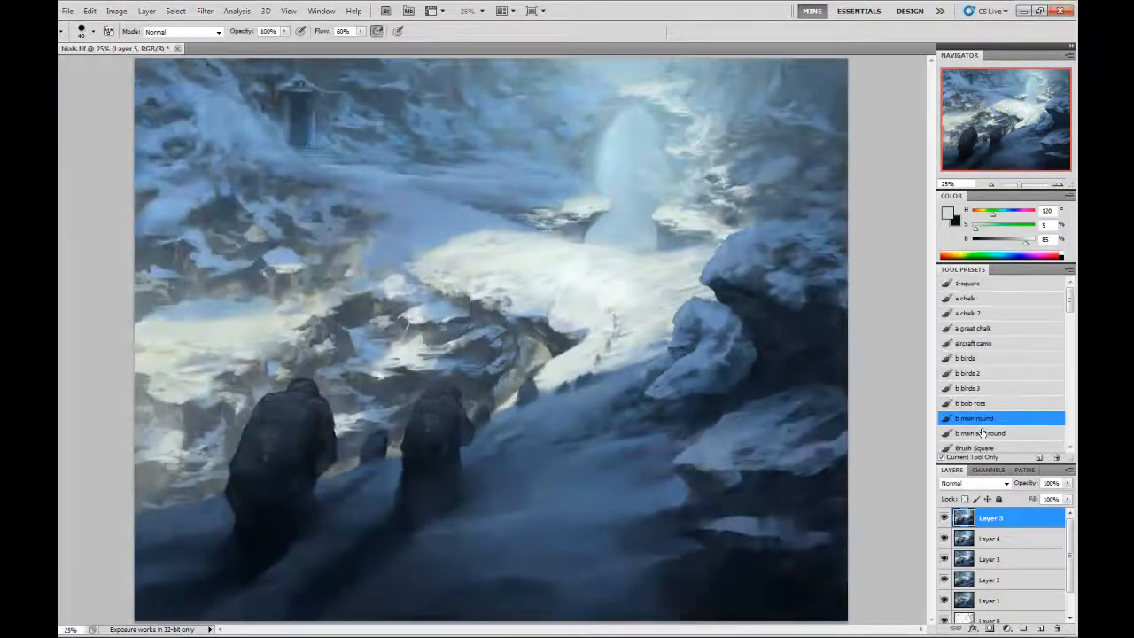
key(ctrl+plus)
drag(653, 430, 464, 363)
alt+click(331, 320)
key(bracketleft)
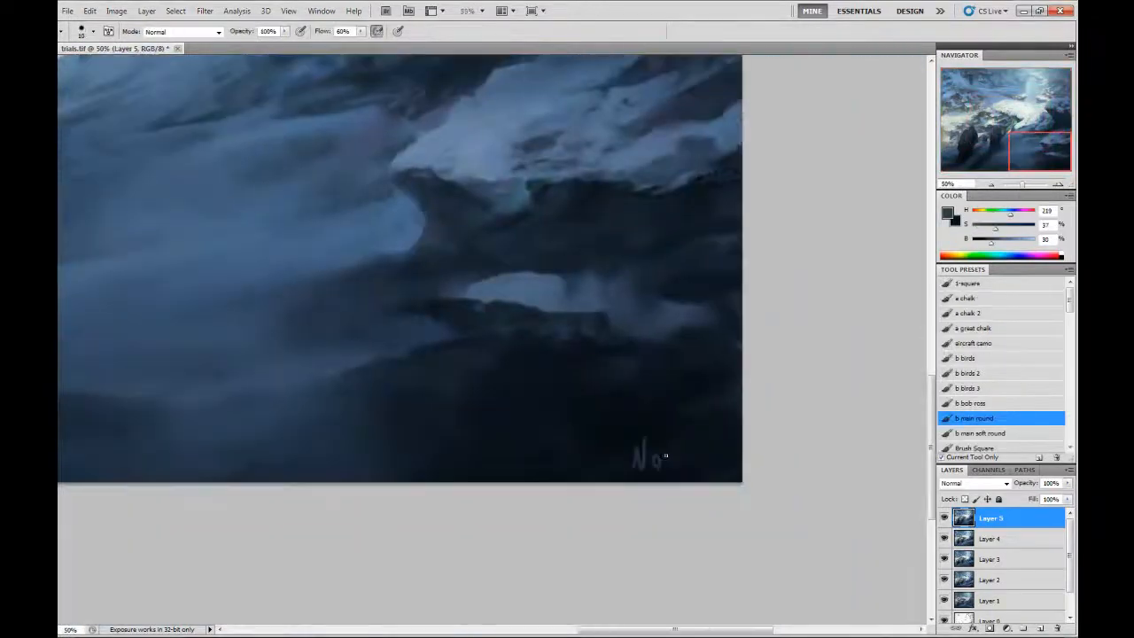
key(ctrl+minus)
key(ctrl+minus)
key(ctrl+minus)
- Soften the lower-right corner and foreground slope with sampled blues using b main soft round at 500 pixels, finishing with Smudge
key(ctrl+plus)
click(980, 433)
alt+click(793, 599)
key(ctrl+minus)
key(ctrl+minus)
alt+click(531, 443)
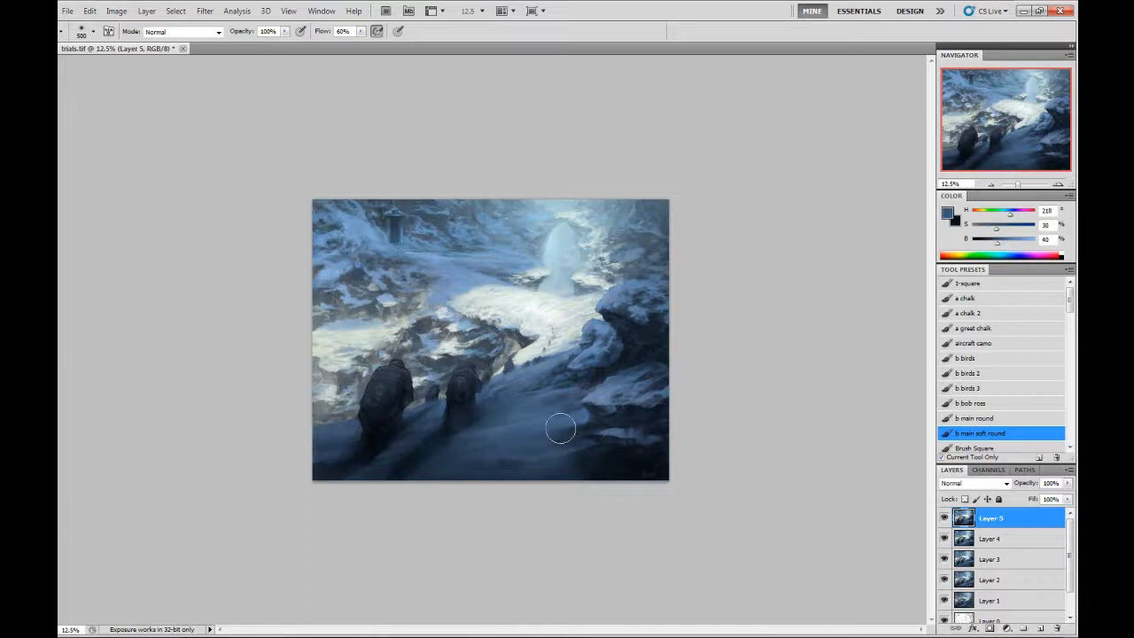
key(ctrl+plus)
key(ctrl+plus)
key(ctrl+plus)
key(r)
key(ctrl+minus)
key(ctrl+minus)
key(ctrl+plus)
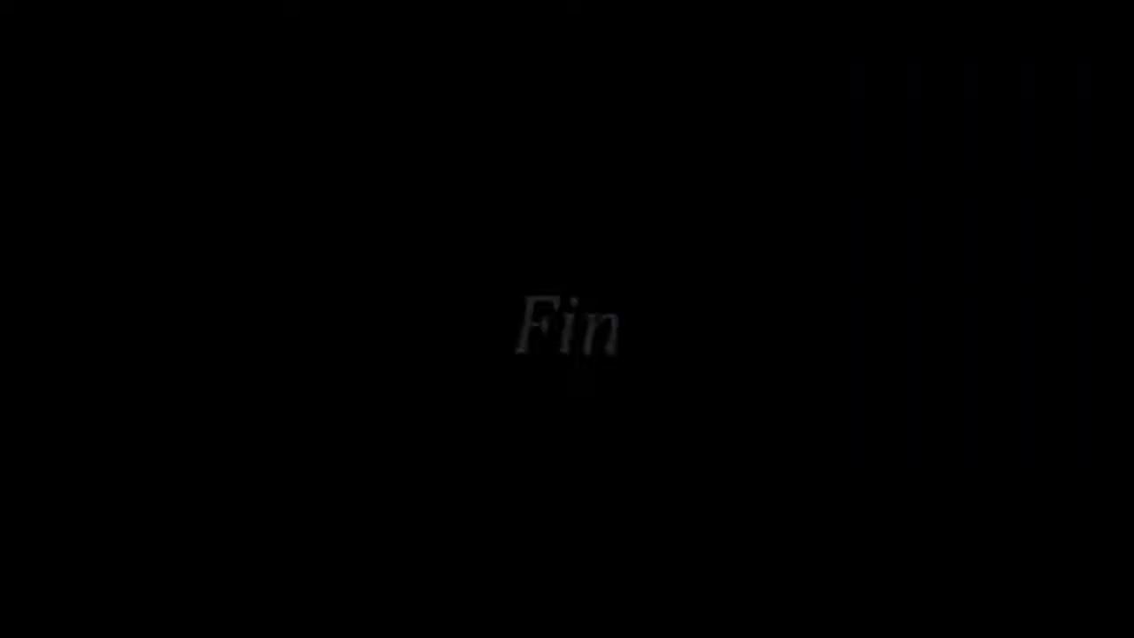